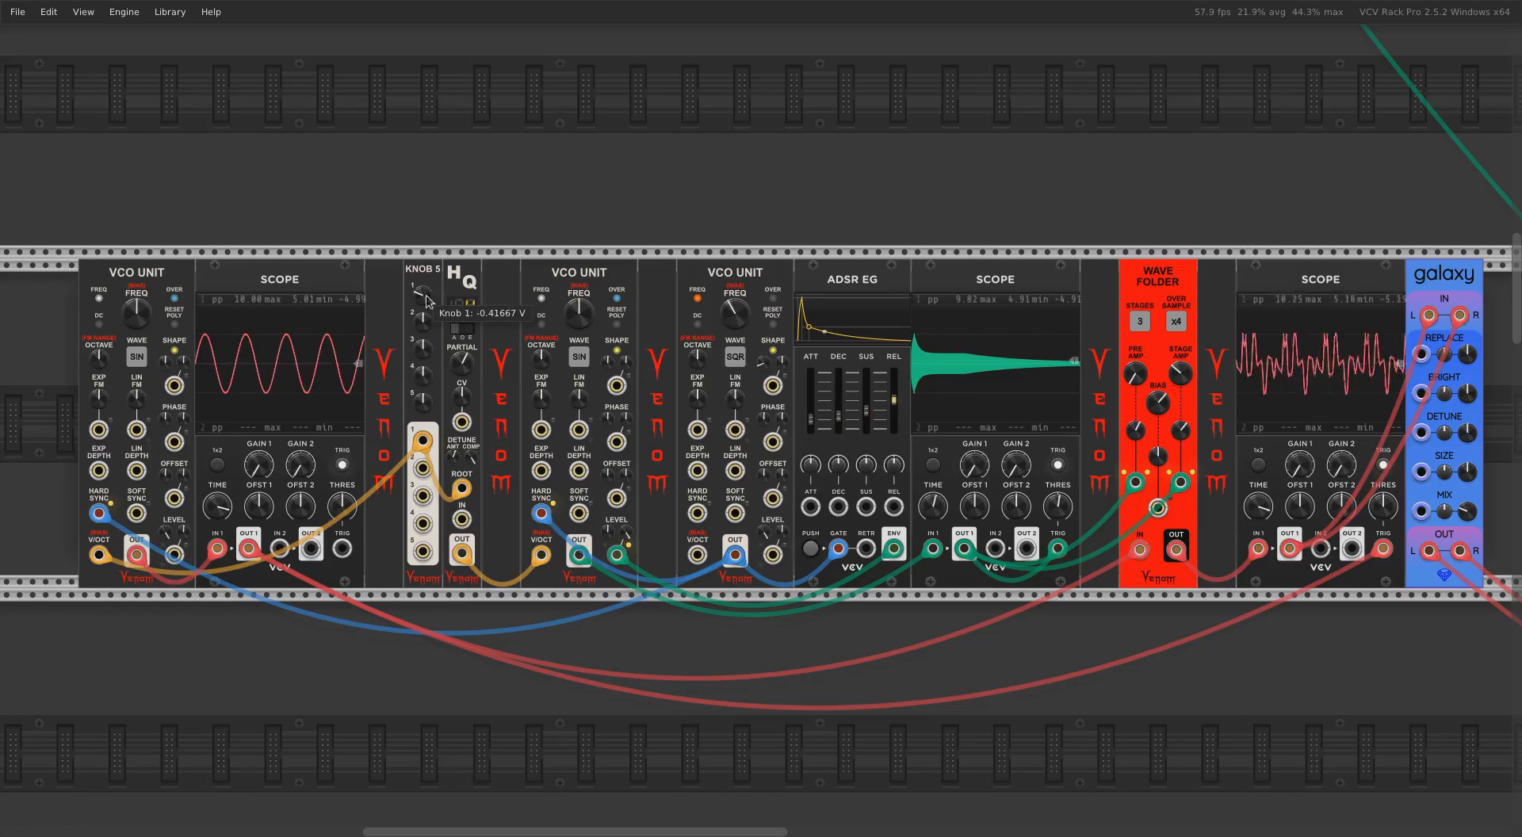
Adjust the HQ module's Partial knob in the first demo patch and the leftmost VCO Unit's Level in the second.
left_click_drag(462, 364, 462, 443)
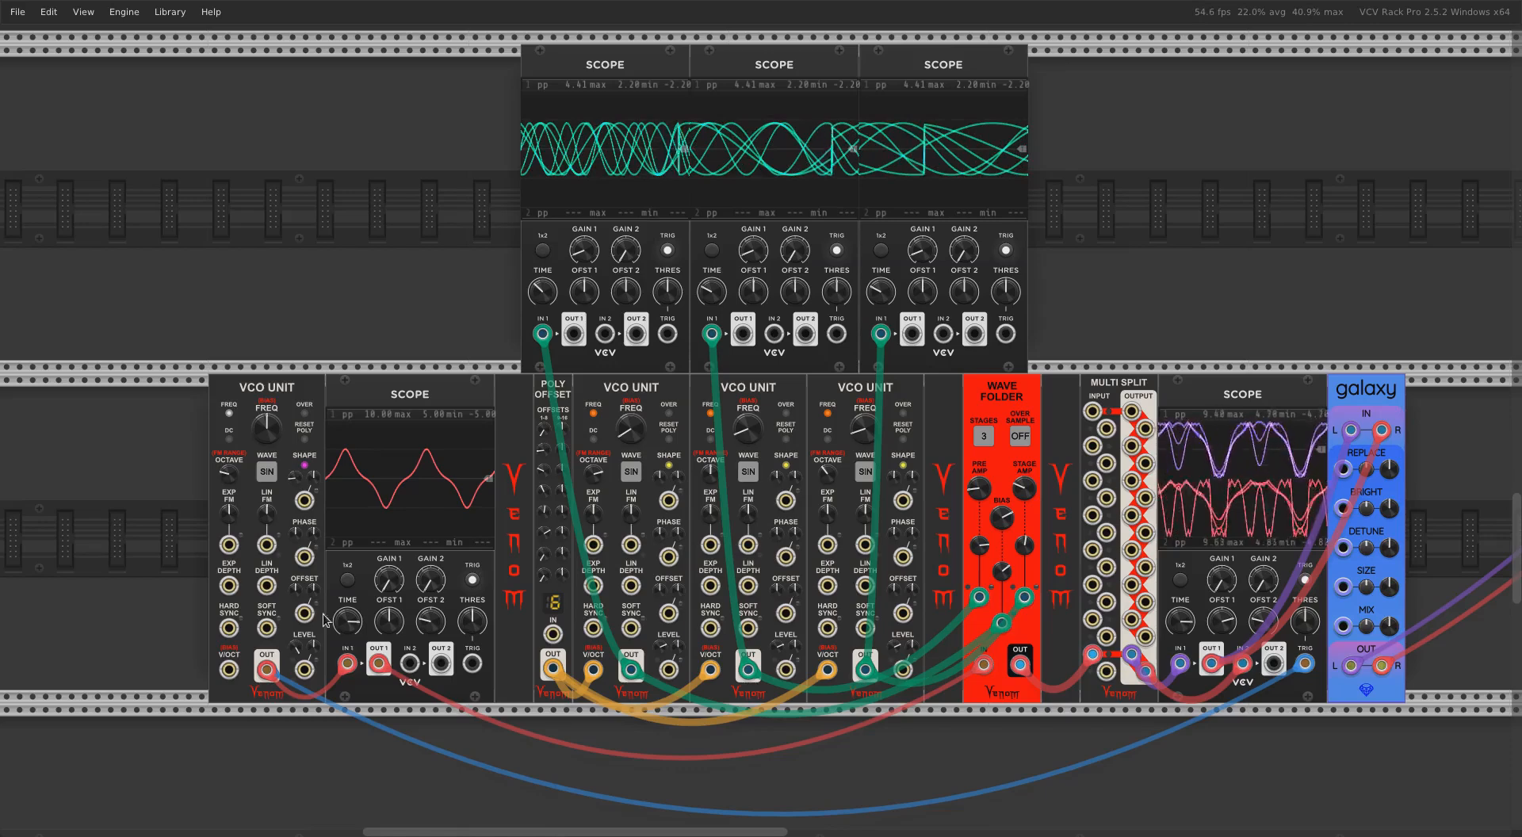
left_click_drag(297, 647, 296, 686)
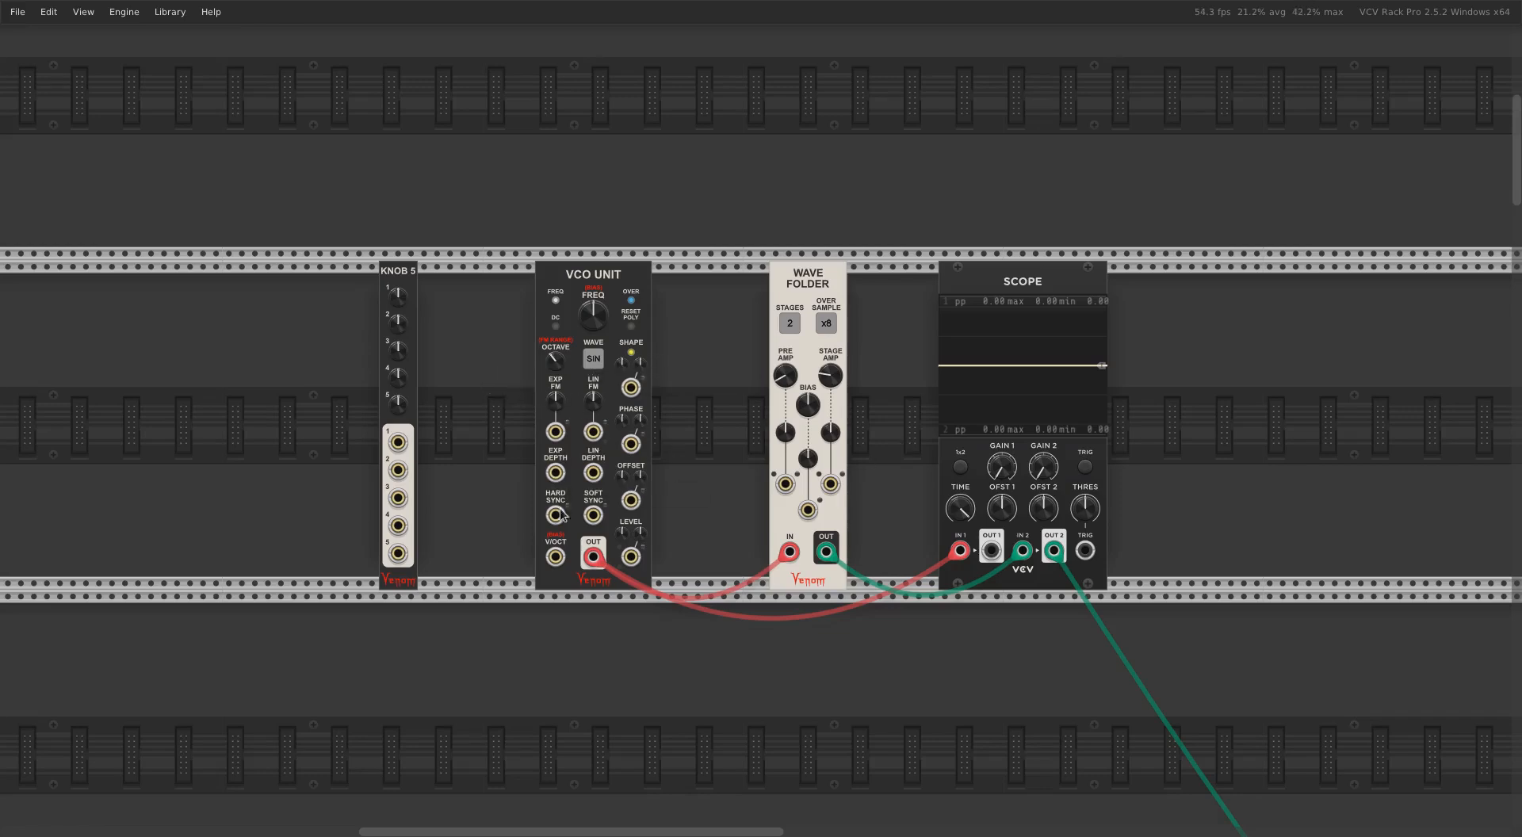
Raise the VCO Unit's Level to give a 10 V peak-to-peak sine and enable triggering on the Scope.
left_click_drag(622, 544, 621, 483)
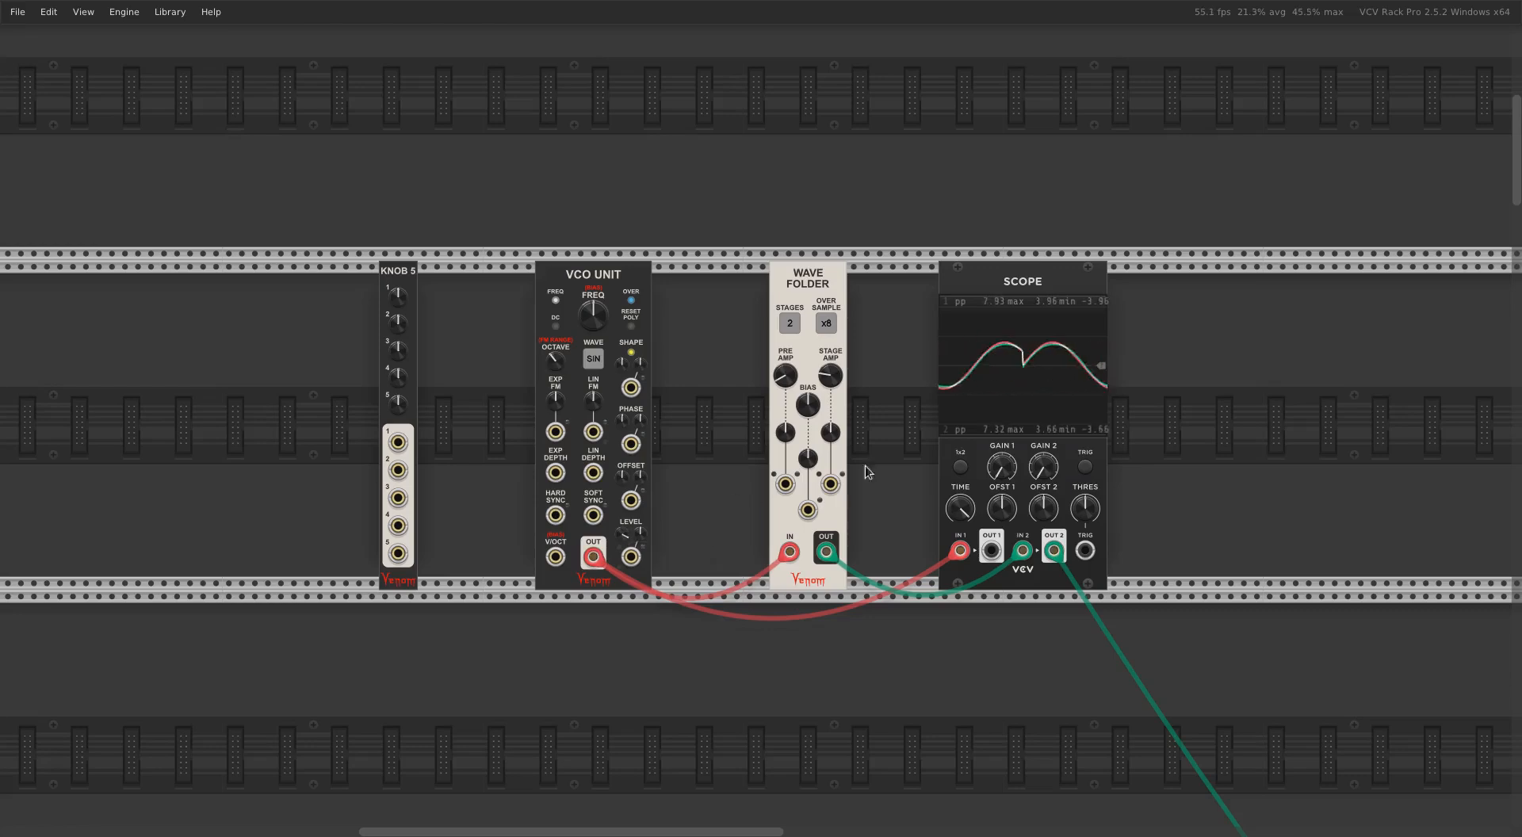
left_click(1086, 465)
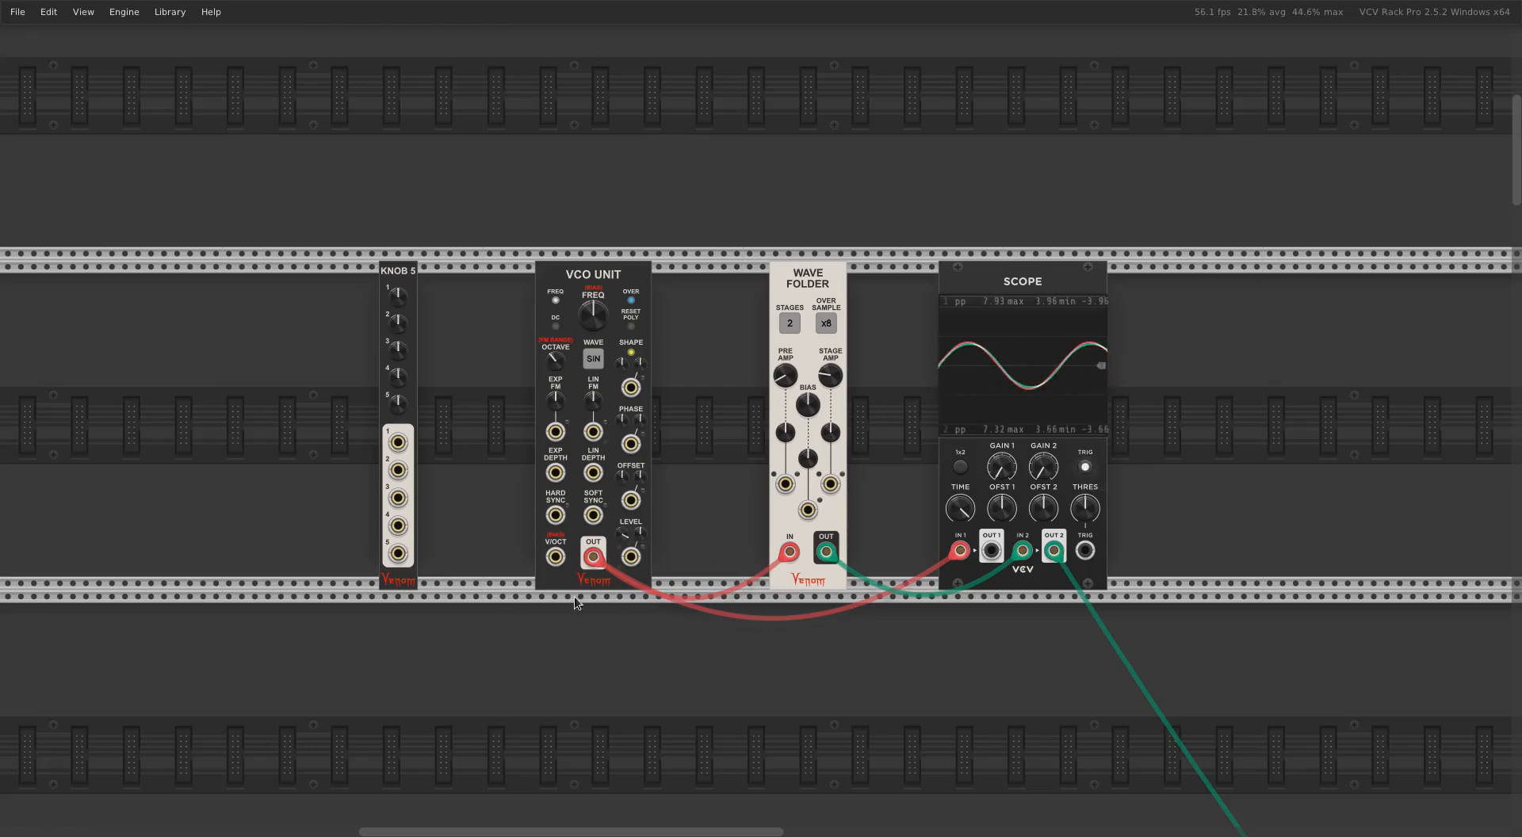
left_click_drag(622, 538, 621, 517)
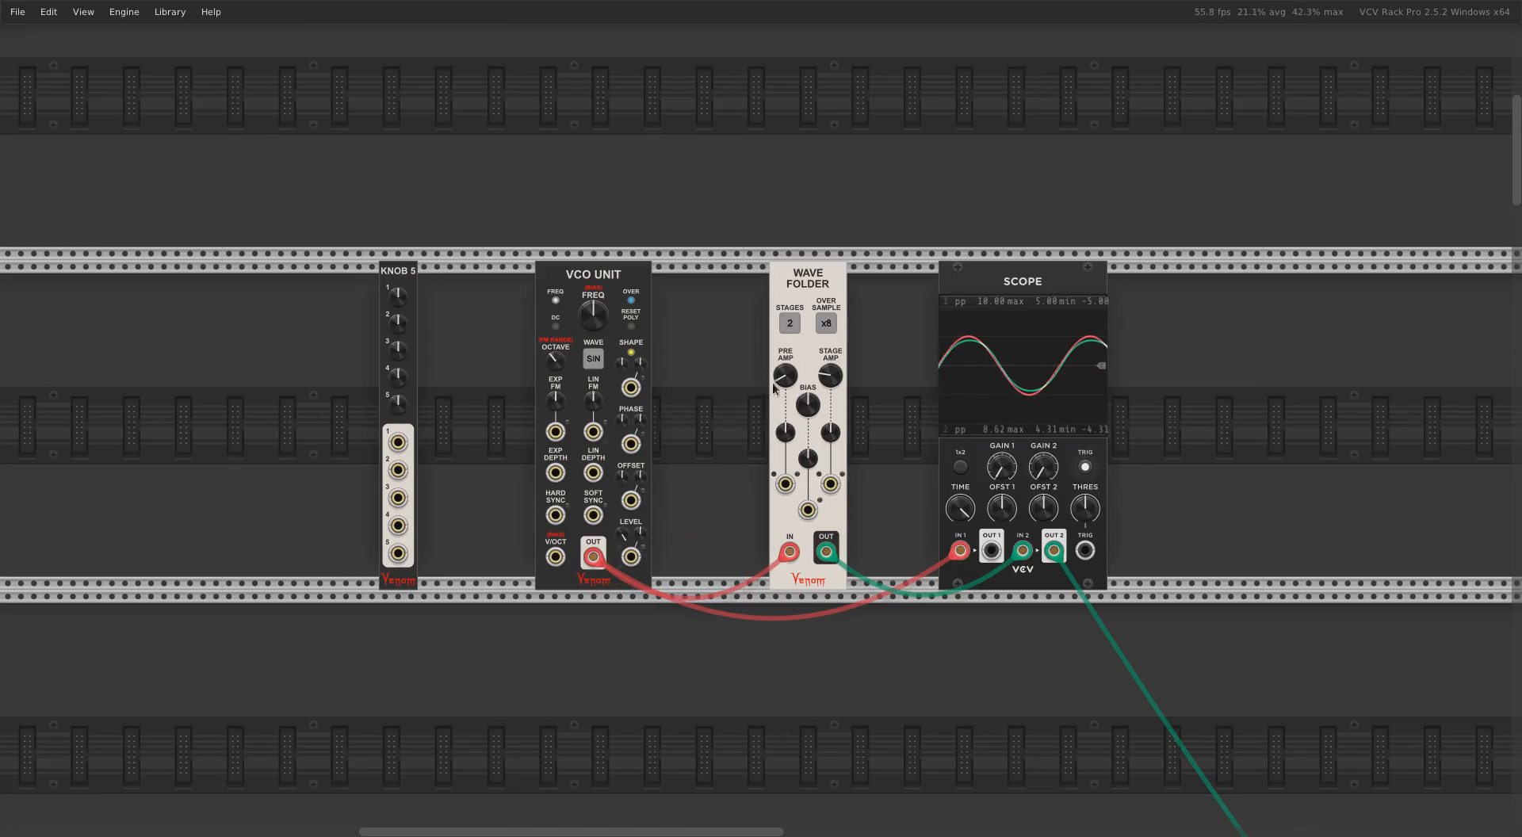
Sweep the two-stage Wave Folder's Pre Amp between about 0.31 and 8.34 to compare the folding on the Scope.
mouse_move(803, 412)
mouse_move(791, 377)
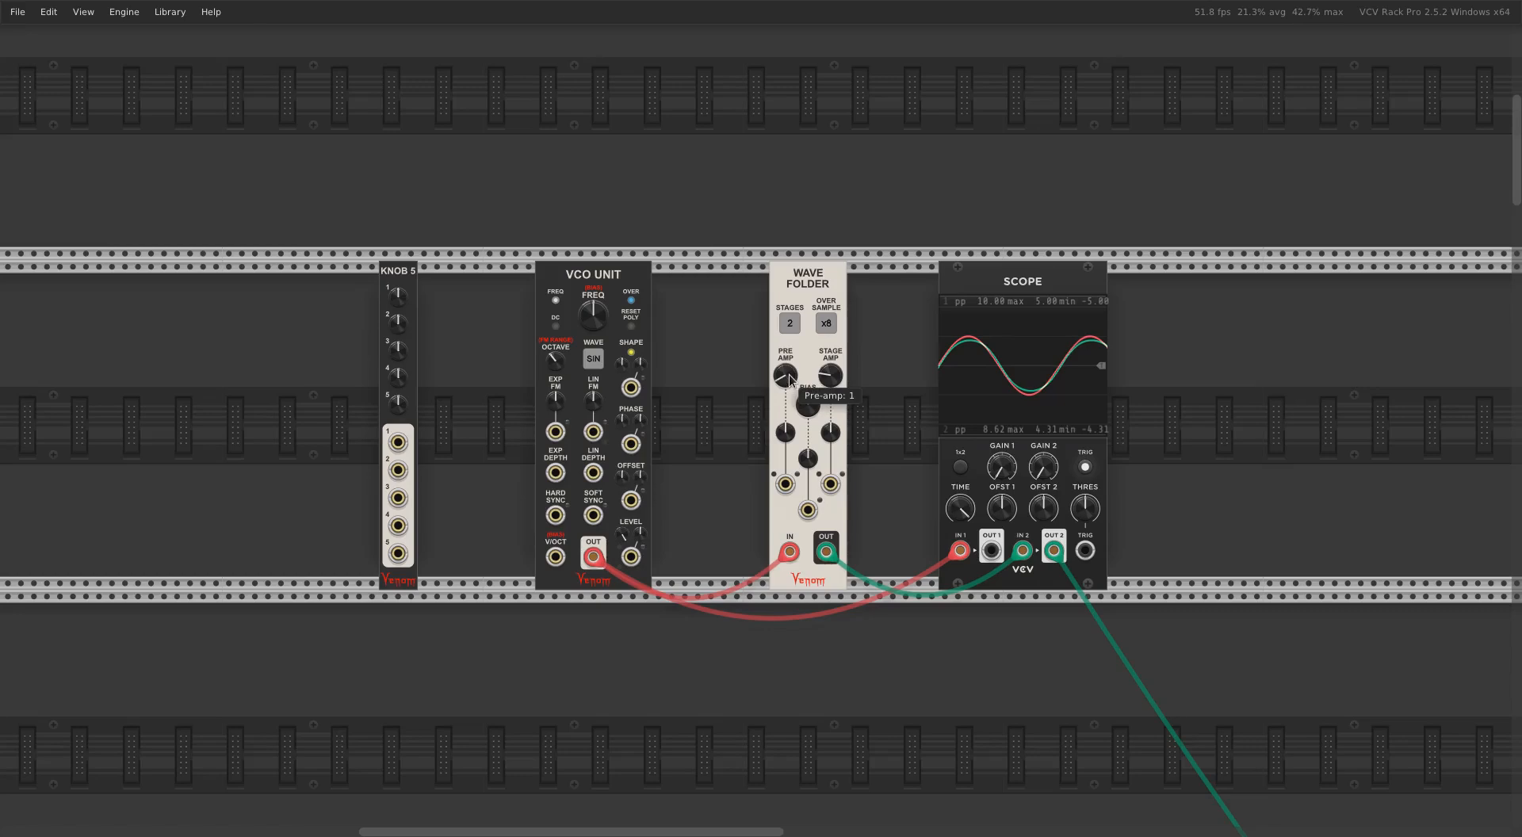
mouse_move(790, 378)
left_mouse_down()
mouse_move(785, 357)
mouse_move(785, 371)
left_mouse_up()
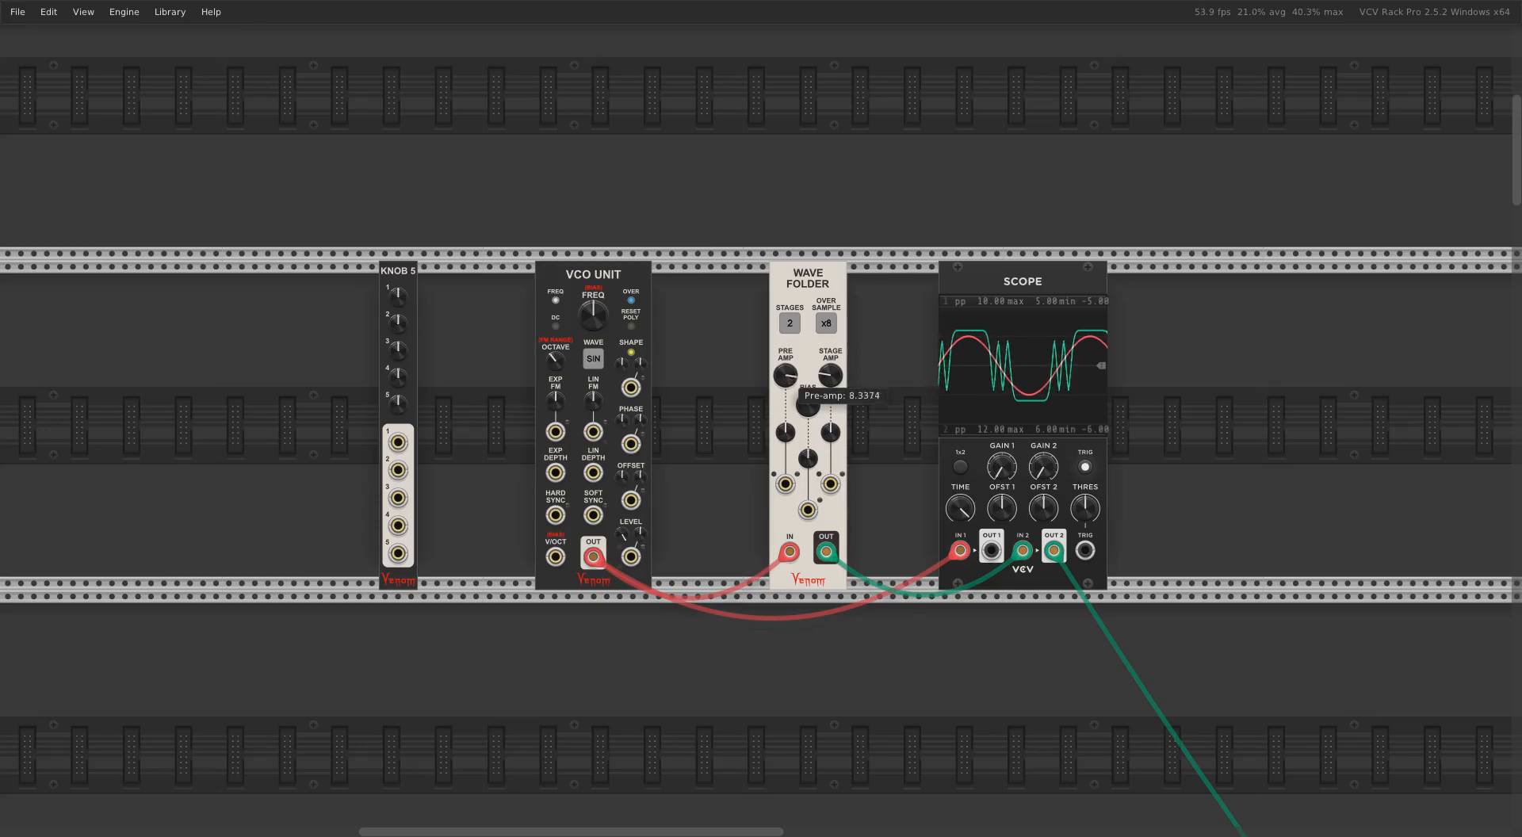
left_click_drag(786, 376, 785, 380)
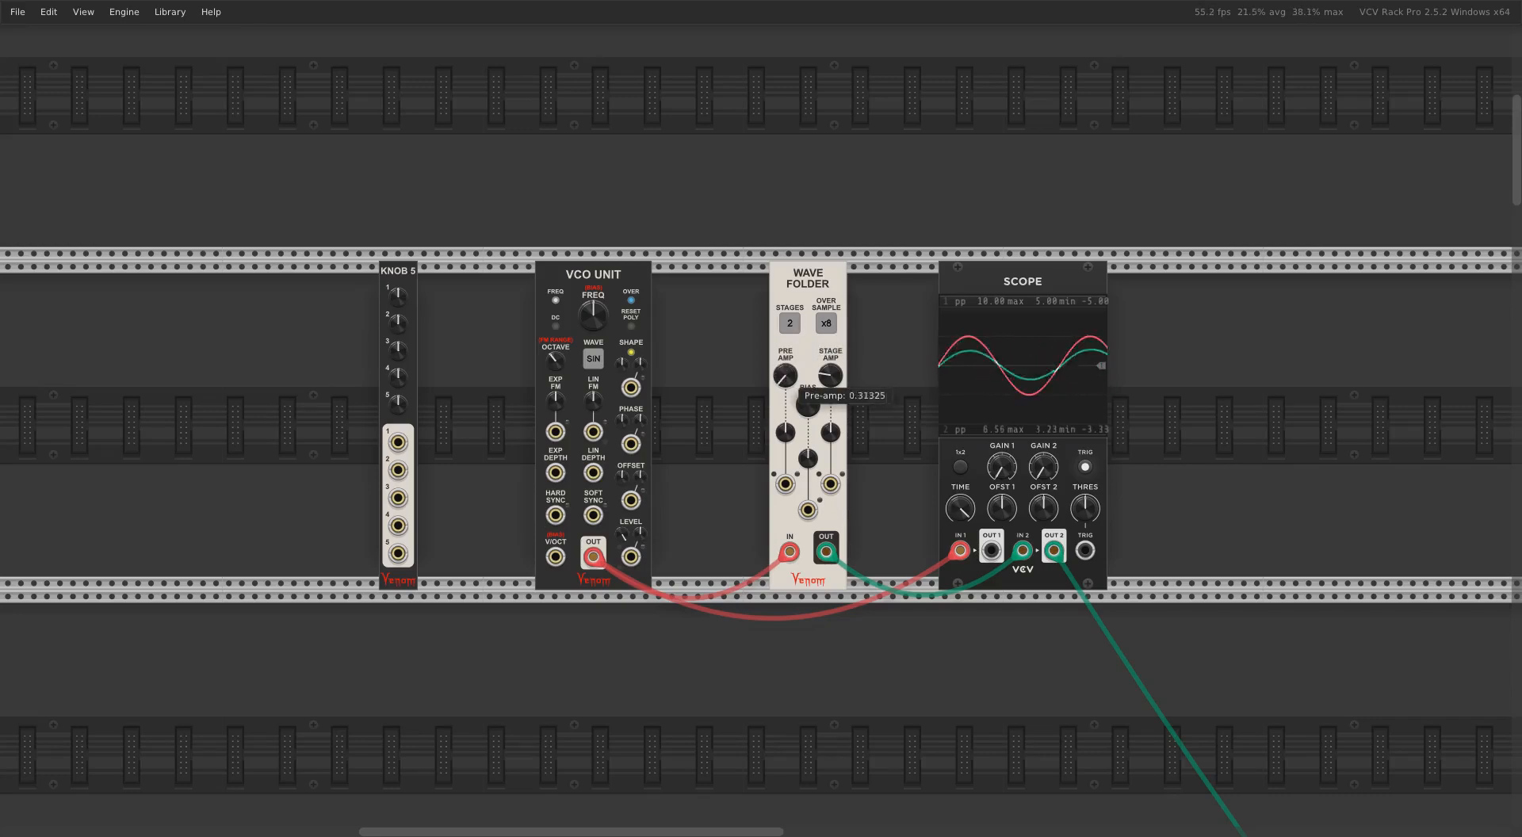
left_click_drag(785, 376, 785, 379)
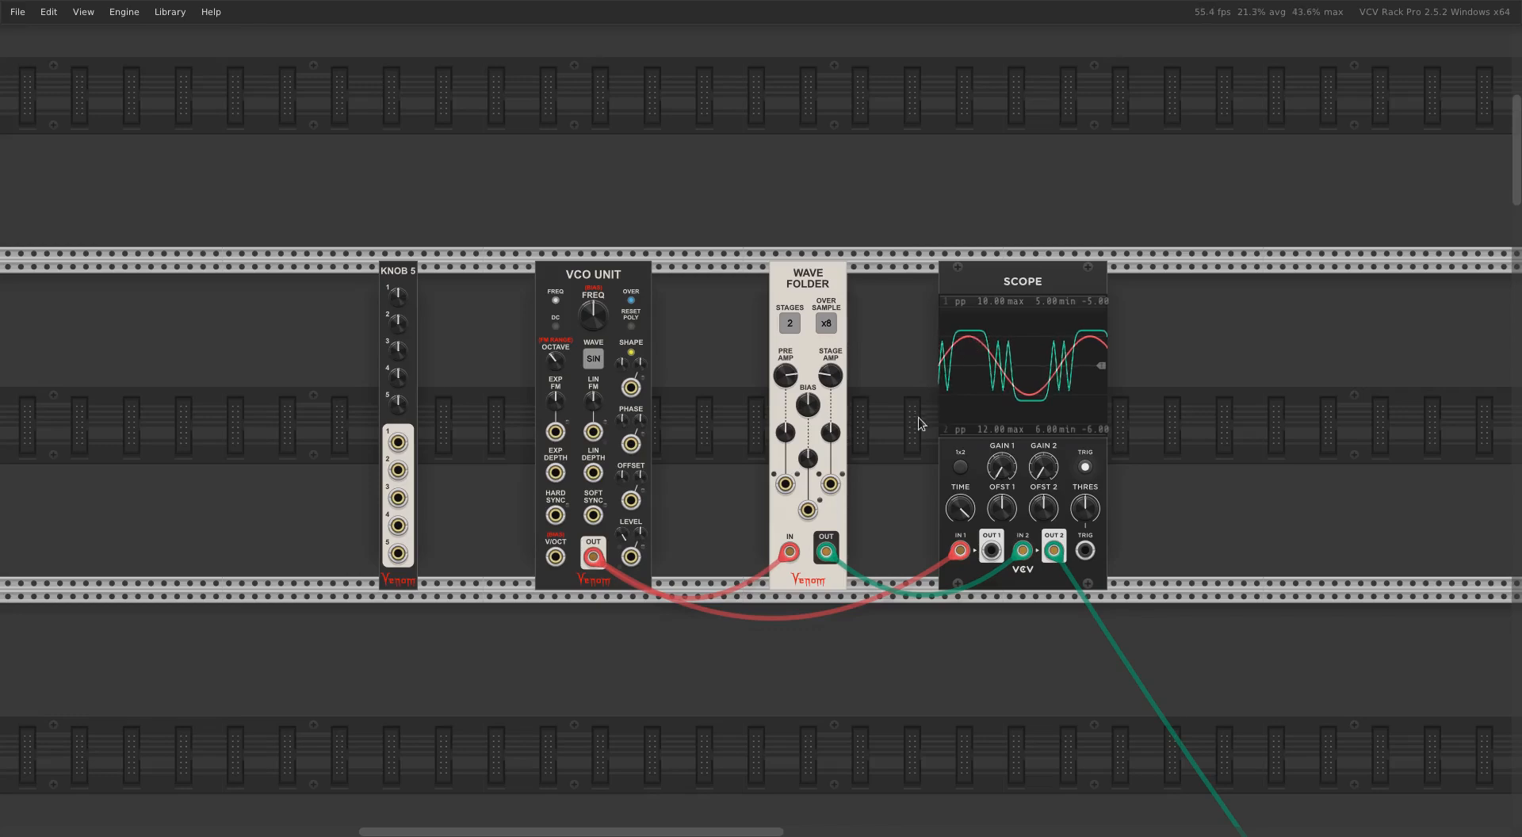
Set the Wave Folder to 3 stages and sweep its Pre Amp up to about 8.1.
mouse_move(785, 379)
left_click_drag(785, 379, 784, 396)
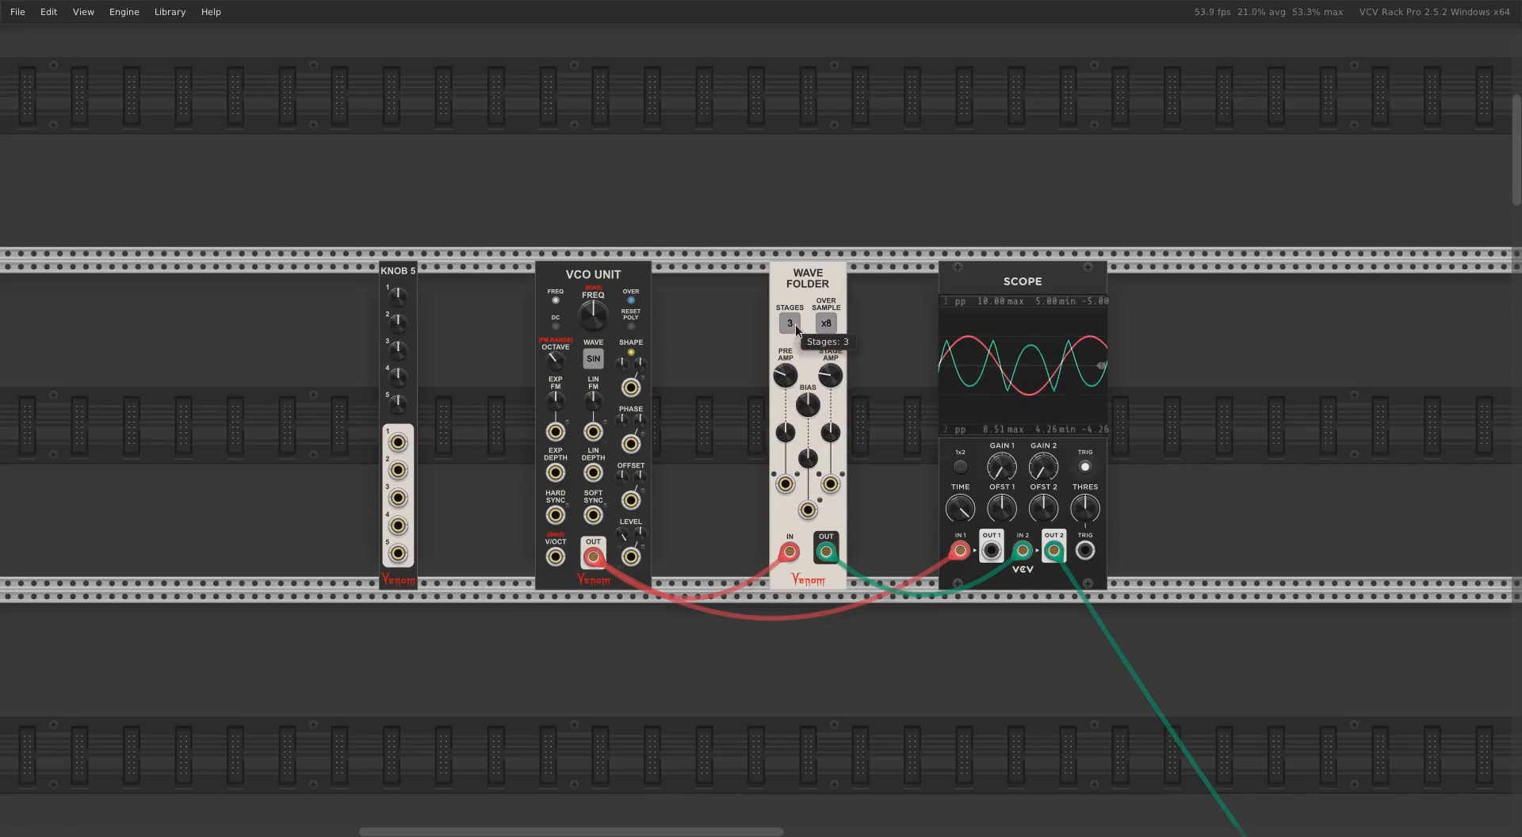
left_click_drag(789, 383, 789, 400)
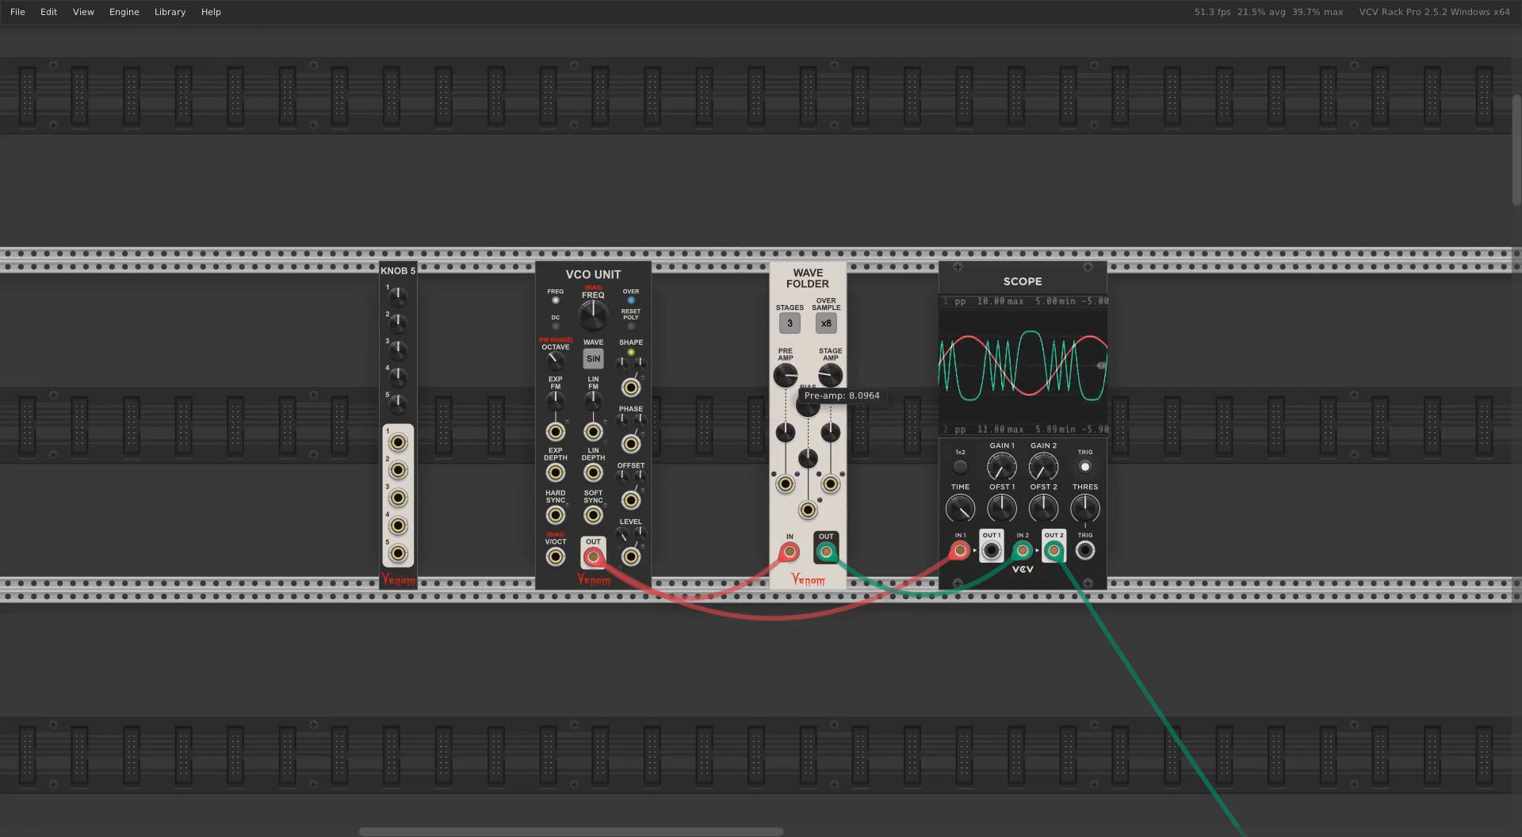
Try the Wave Folder with 4 and 5 stages while varying the Pre Amp up to 10, and return it to 3 stages.
left_click(790, 326)
left_click_drag(787, 381, 787, 378)
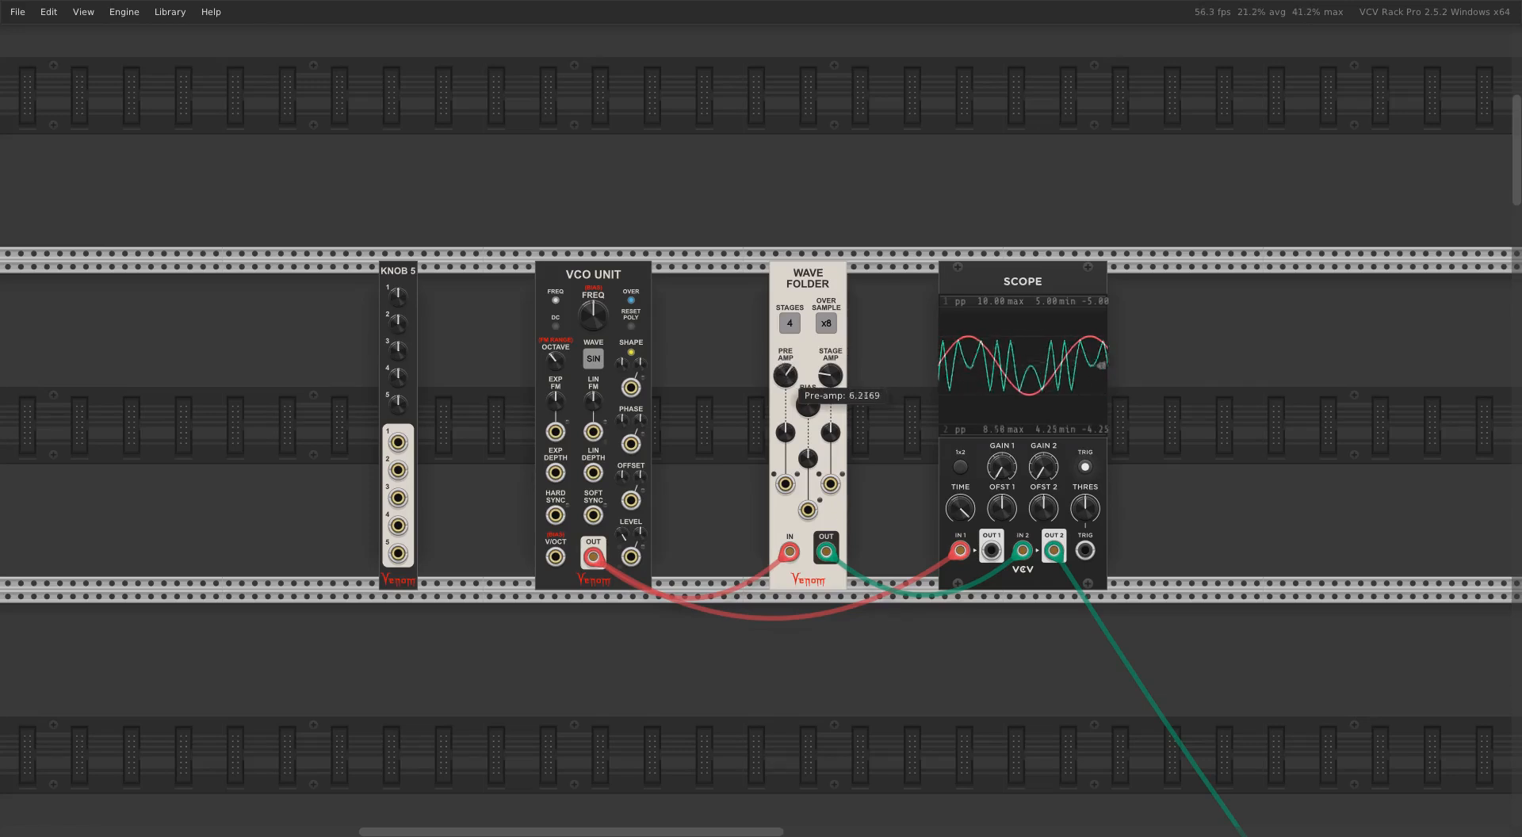
left_click(791, 323)
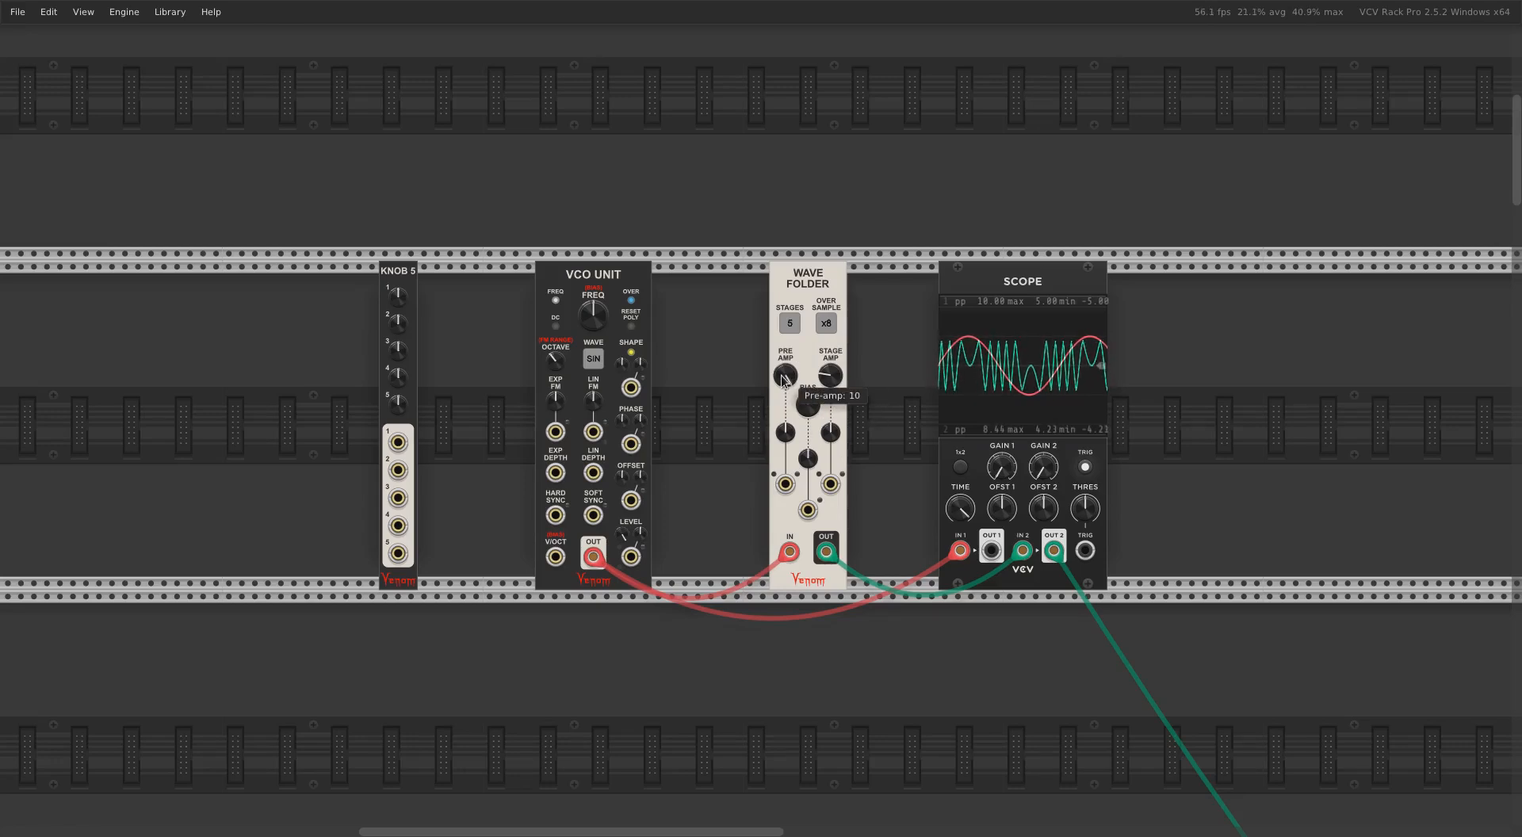
left_click_drag(783, 376, 783, 382)
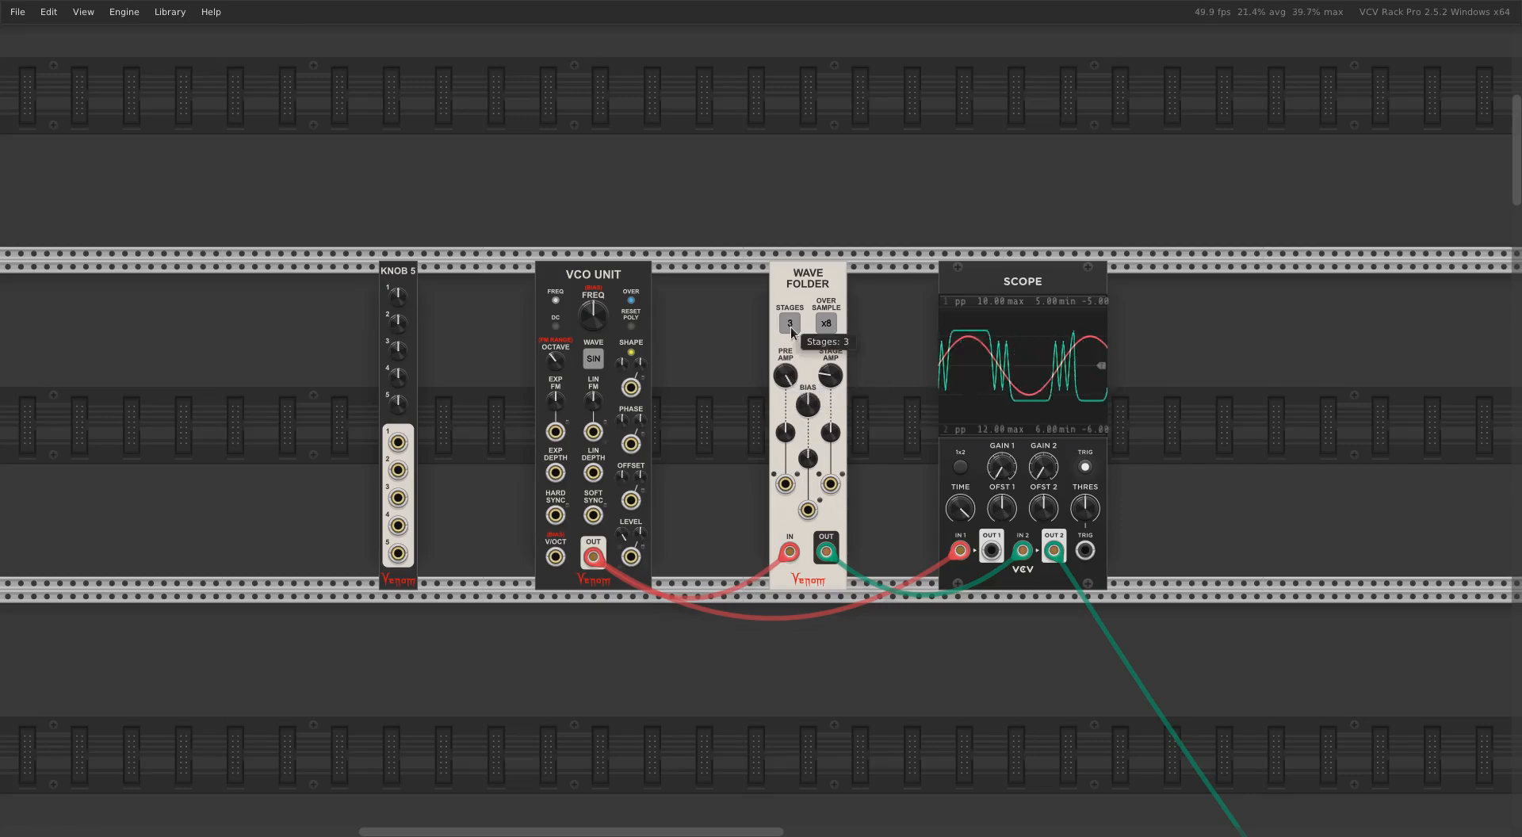
Reset the Wave Folder's Pre Amp to 1, try it at 0, and restore it to 1.
double_click(787, 374)
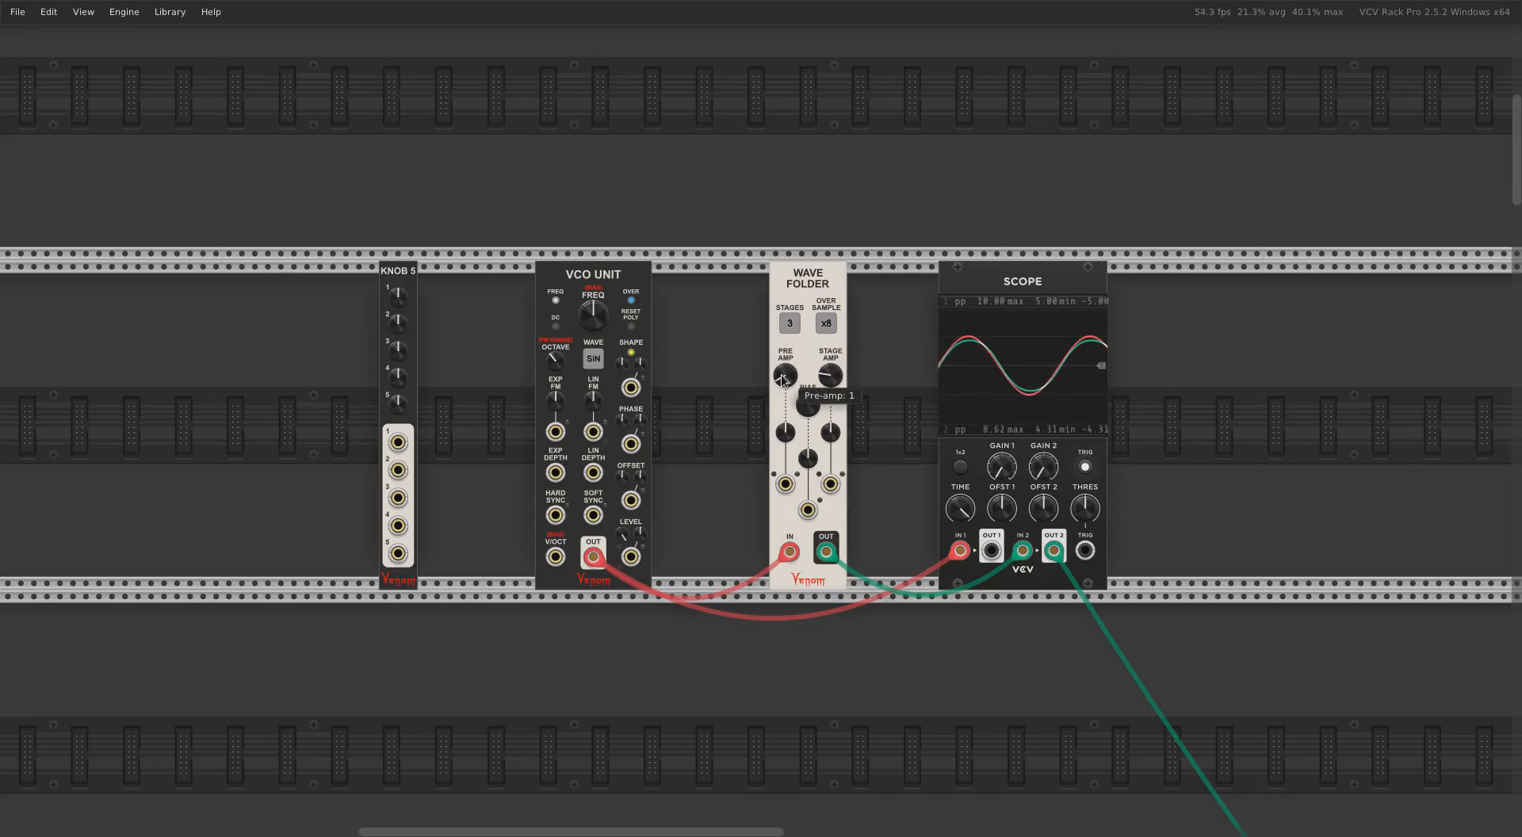
left_click_drag(788, 379, 788, 417)
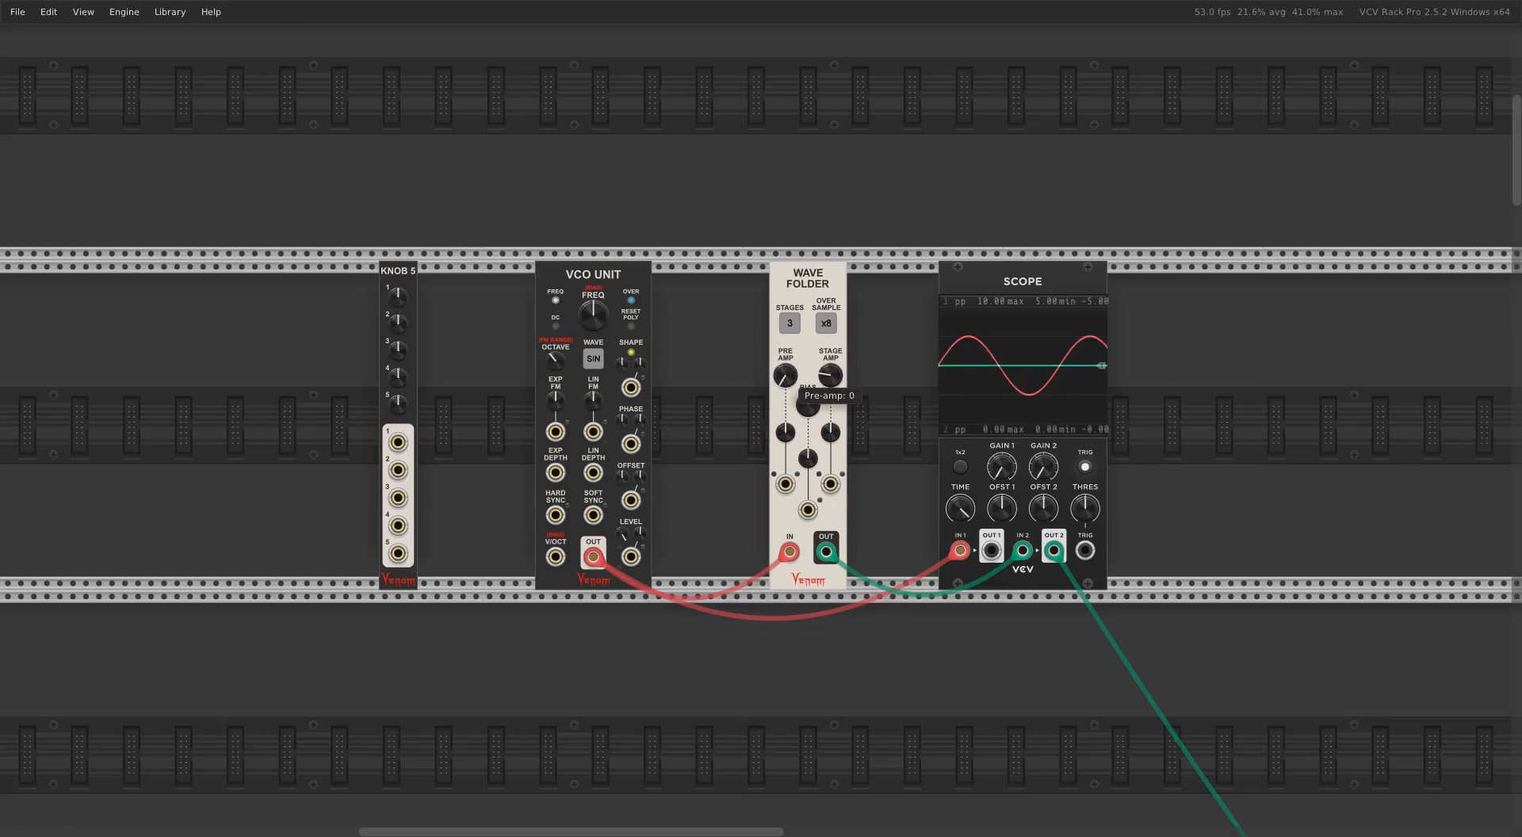
double_click(784, 380)
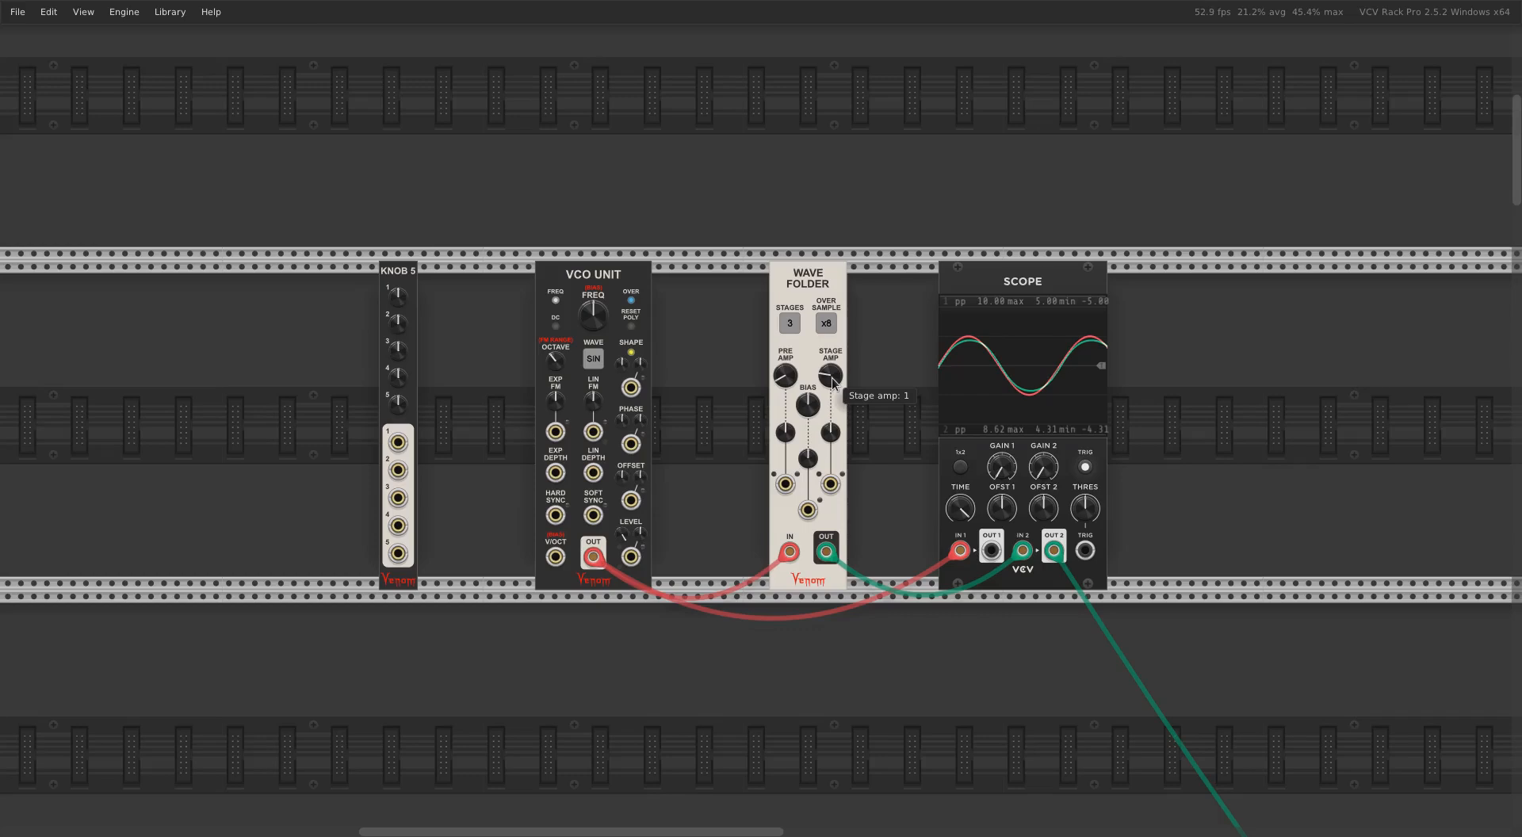
Sweep the Wave Folder's Stage Amp up to about 9.34, lower it to about 1.7, and return it to 1.
mouse_move(833, 383)
left_mouse_down()
mouse_move(833, 349)
mouse_move(833, 413)
mouse_move(833, 238)
left_mouse_up()
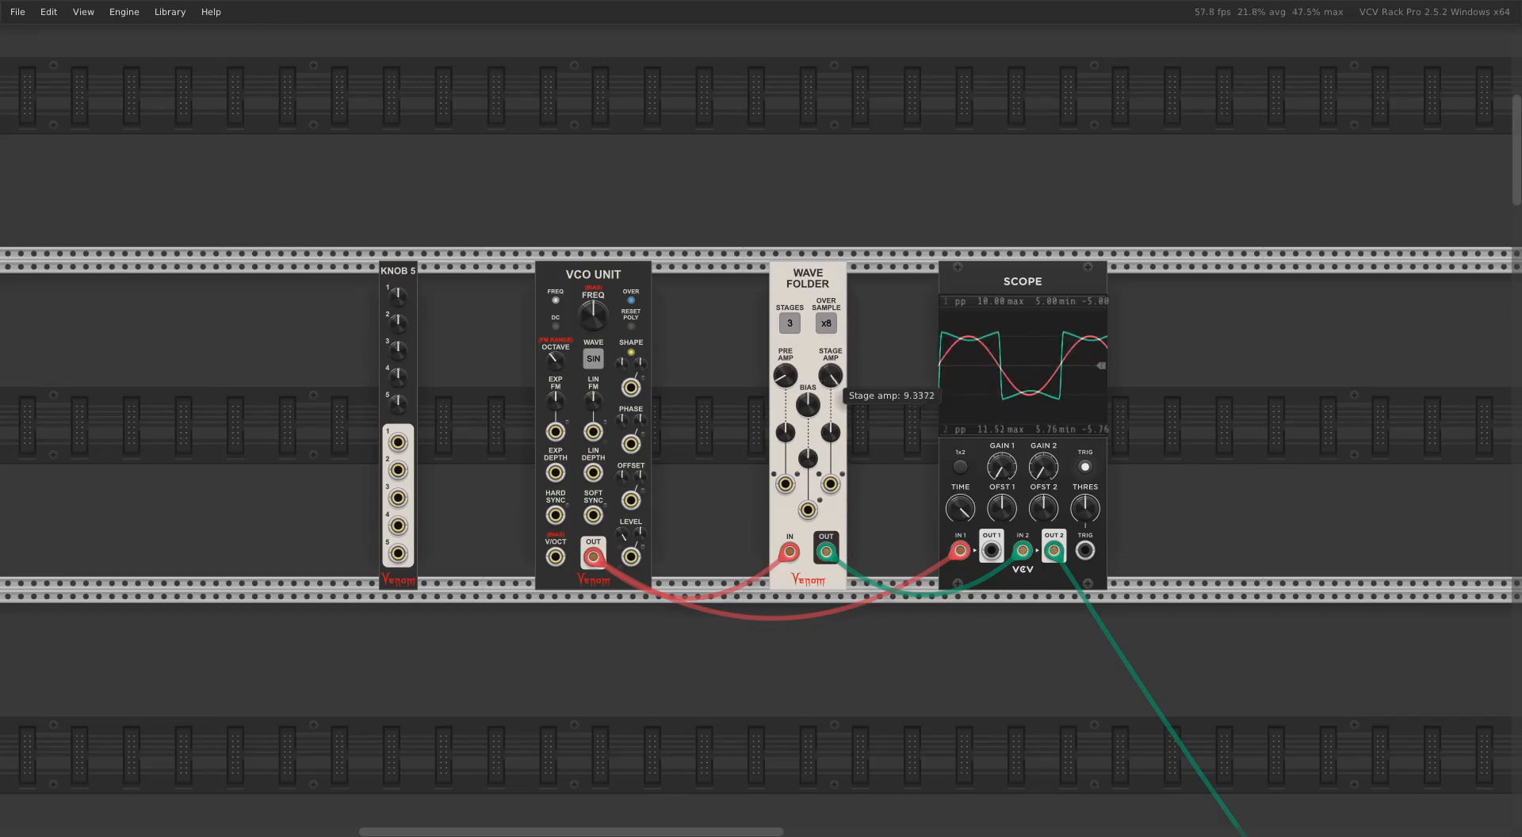
left_click_drag(833, 325, 833, 385)
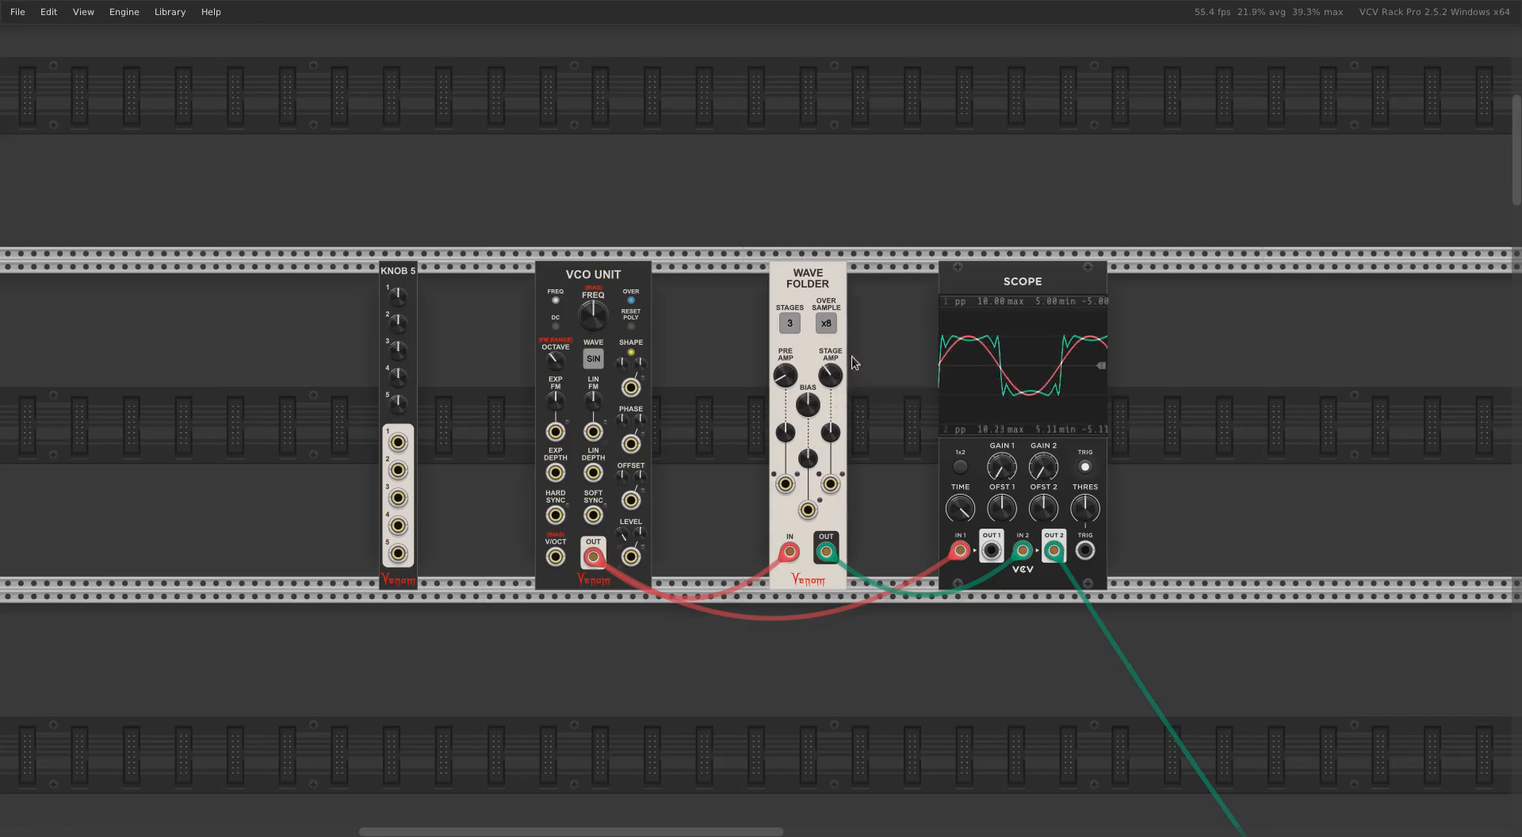
left_click_drag(833, 377, 832, 374)
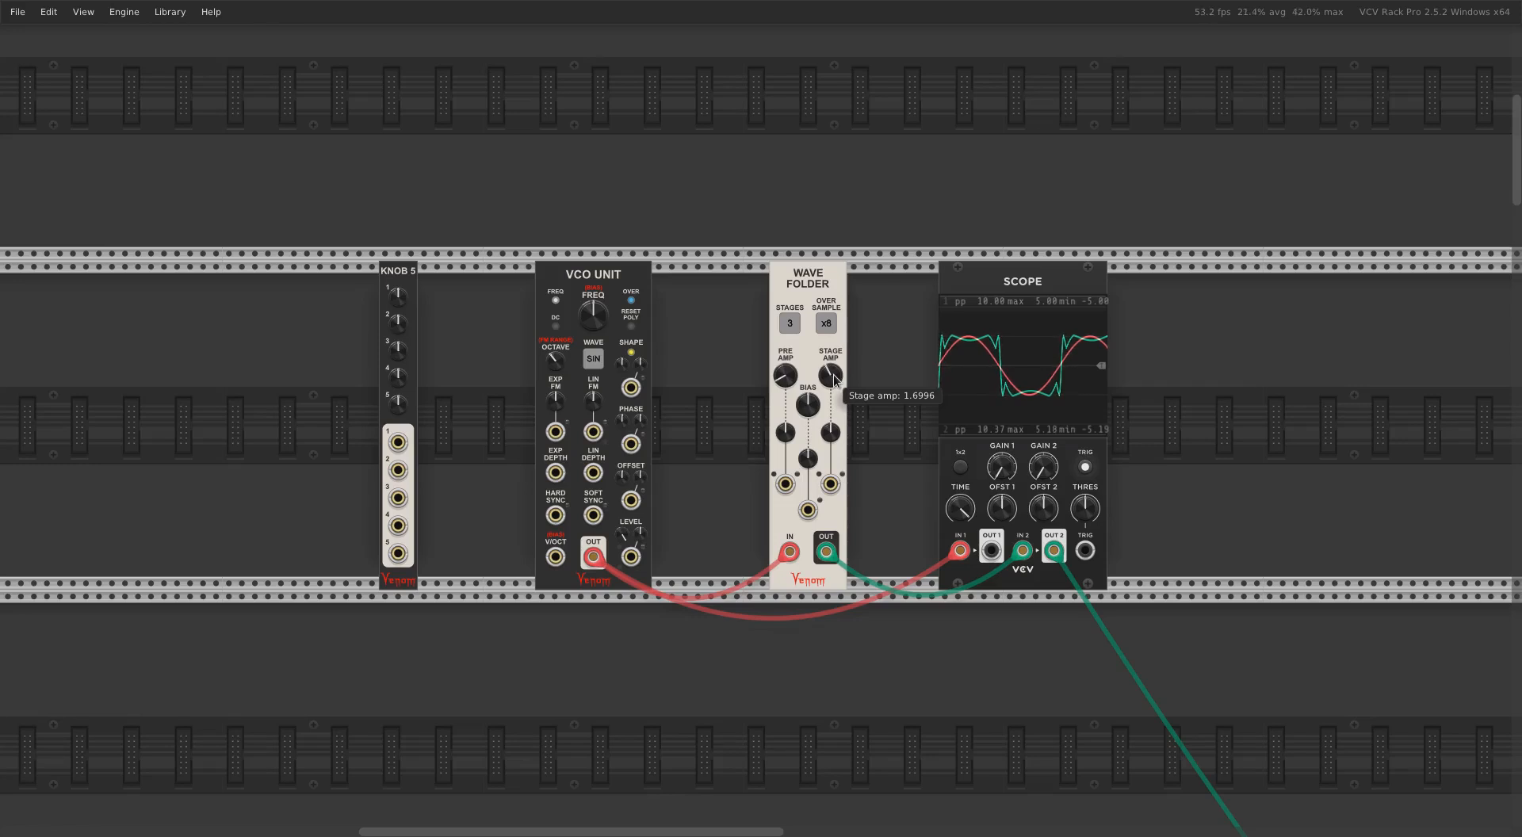
mouse_move(835, 380)
left_mouse_down()
mouse_move(835, 359)
mouse_move(835, 389)
left_mouse_up()
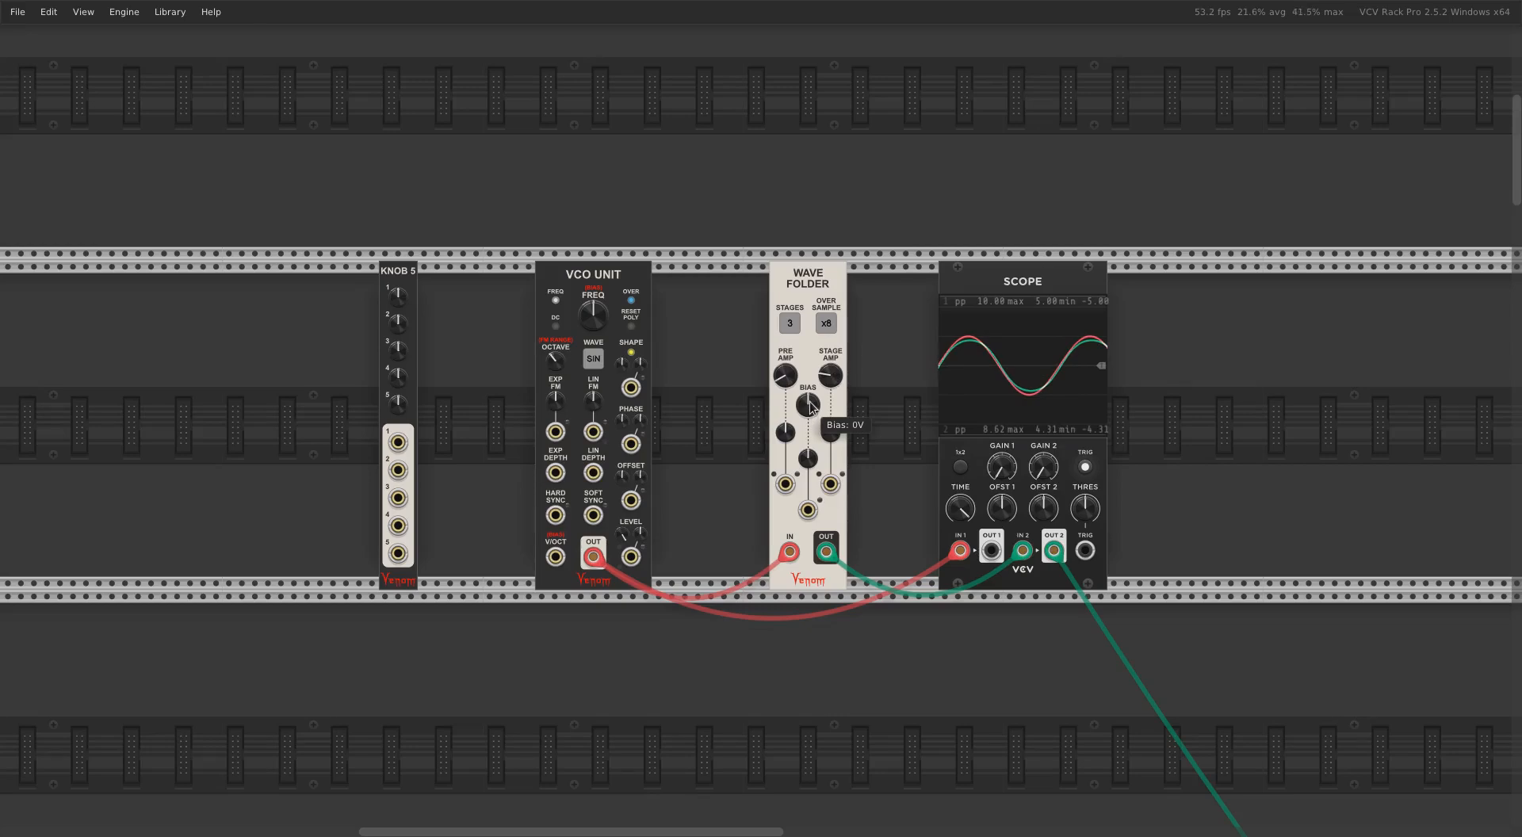
Sweep the Wave Folder's Bias to see its effect on the folding and reset it to 0 V.
mouse_move(810, 405)
left_mouse_down()
mouse_move(810, 378)
mouse_move(811, 435)
left_mouse_up()
left_click_drag(806, 405, 806, 416)
double_click(806, 405)
Sweep the VCO Unit's Offset up to about 4 V and down to -5 V, and reset it to its default.
left_click_drag(623, 477, 623, 424)
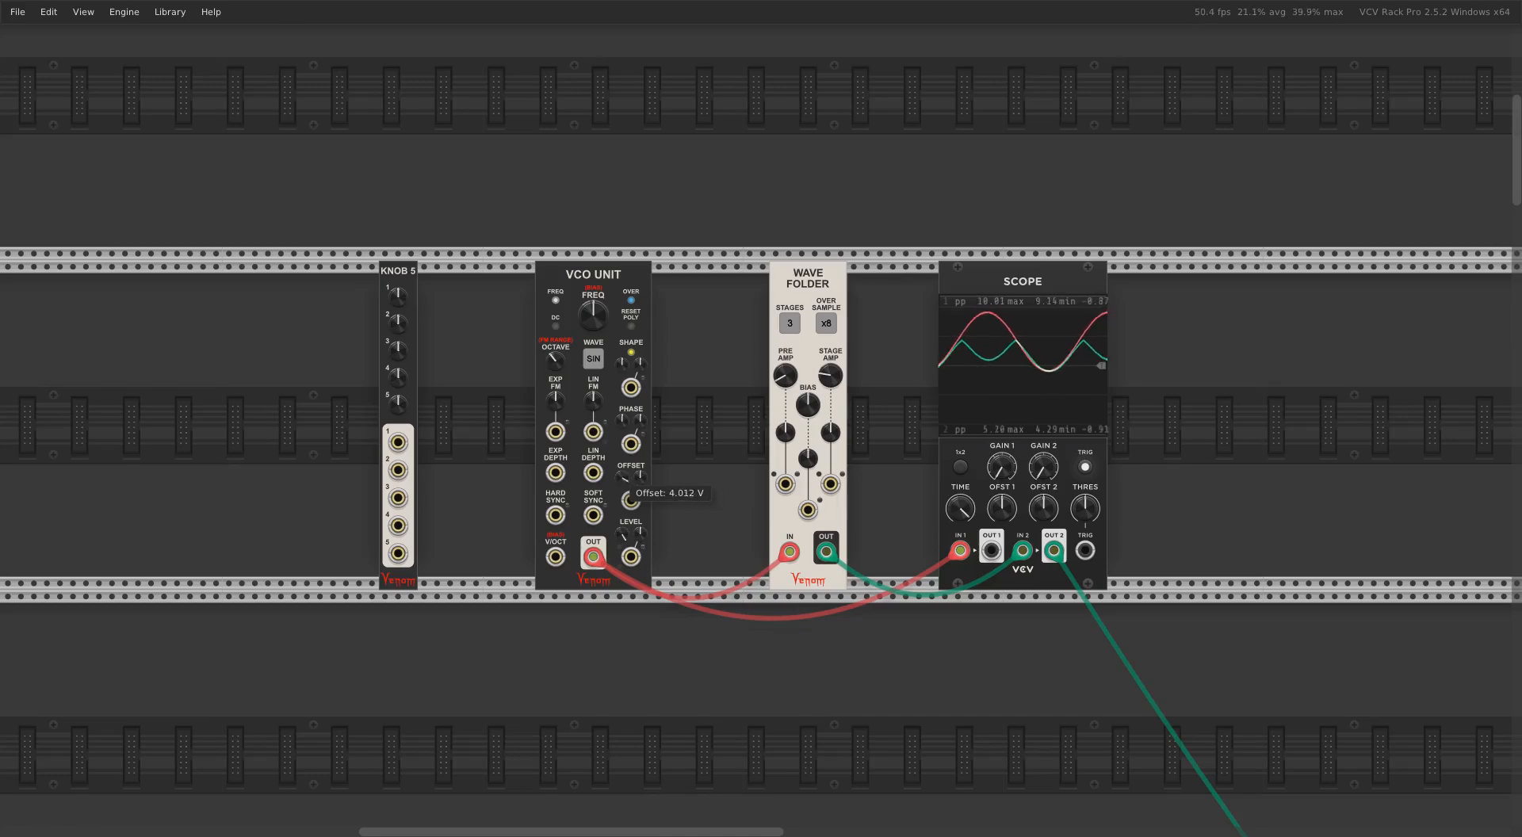
left_click_drag(624, 476, 624, 569)
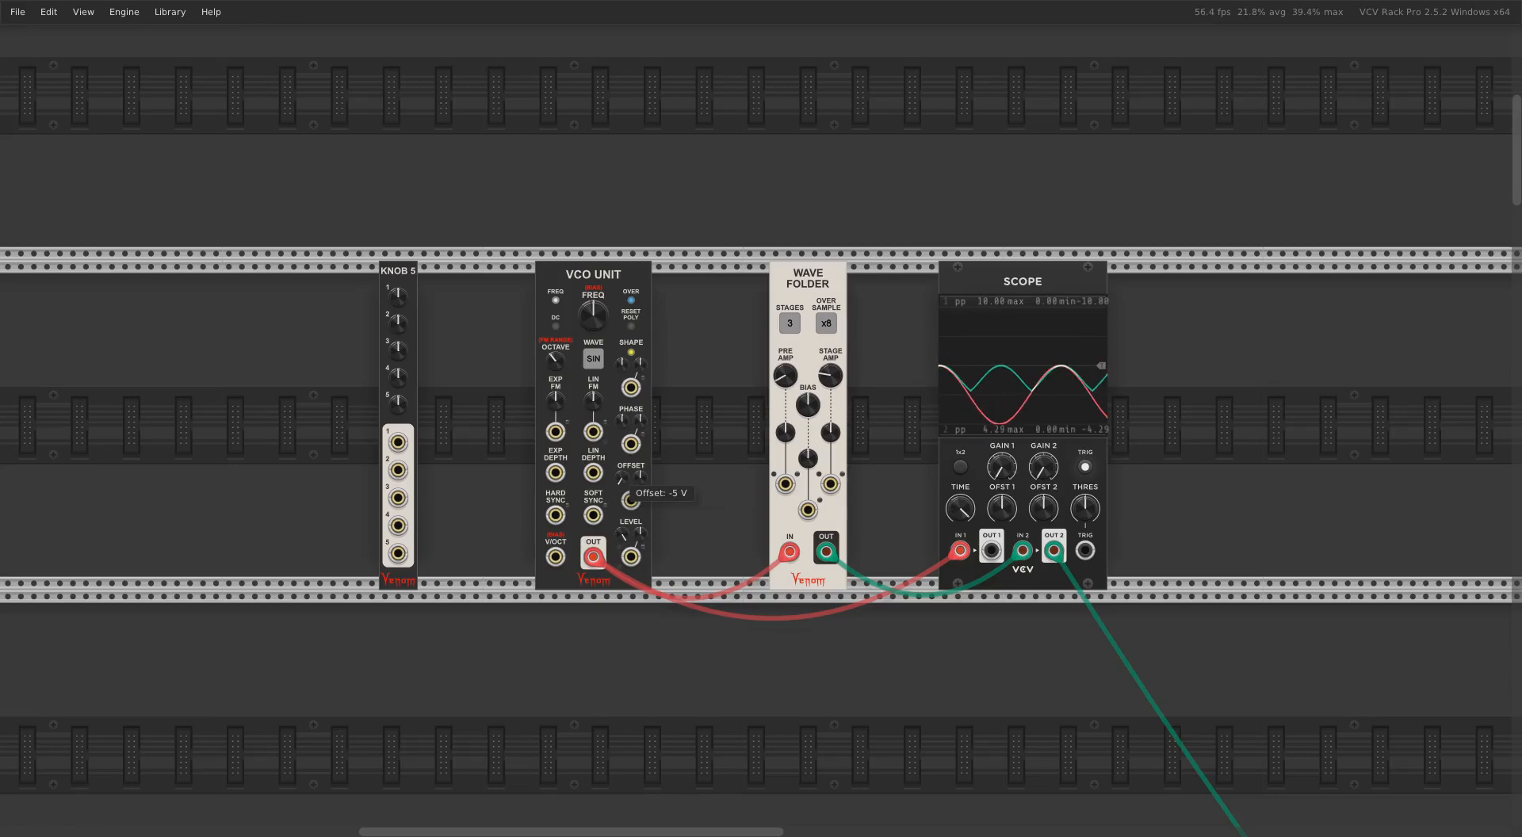
left_click_drag(622, 477, 622, 436)
double_click(622, 477)
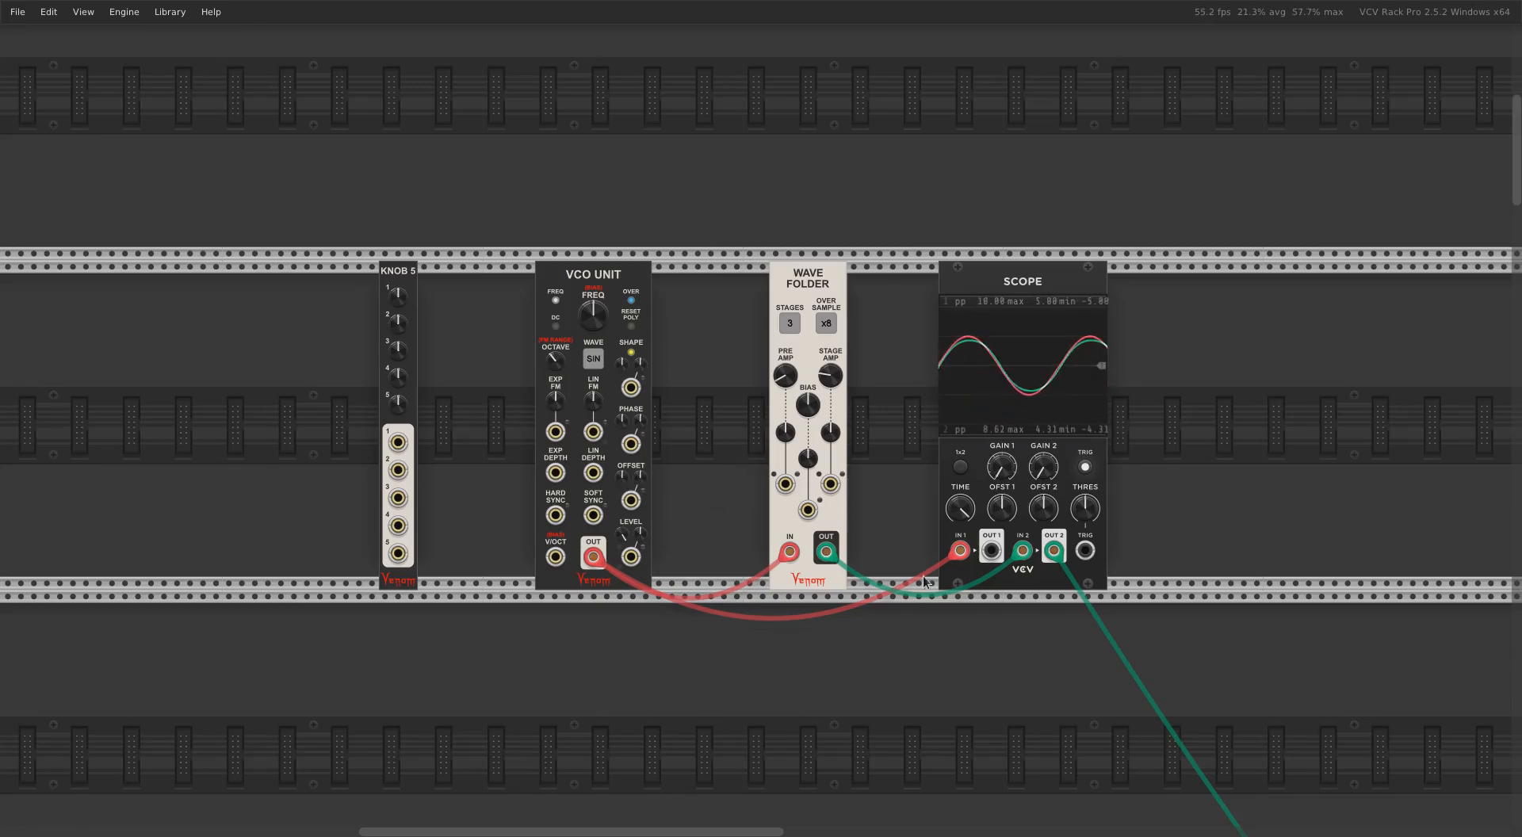
Raise the Wave Folder's Bias to about 1.88 V to compare it with the oscillator offset, and reset it to 0 V.
mouse_move(815, 466)
left_click_drag(808, 405, 808, 366)
double_click(808, 405)
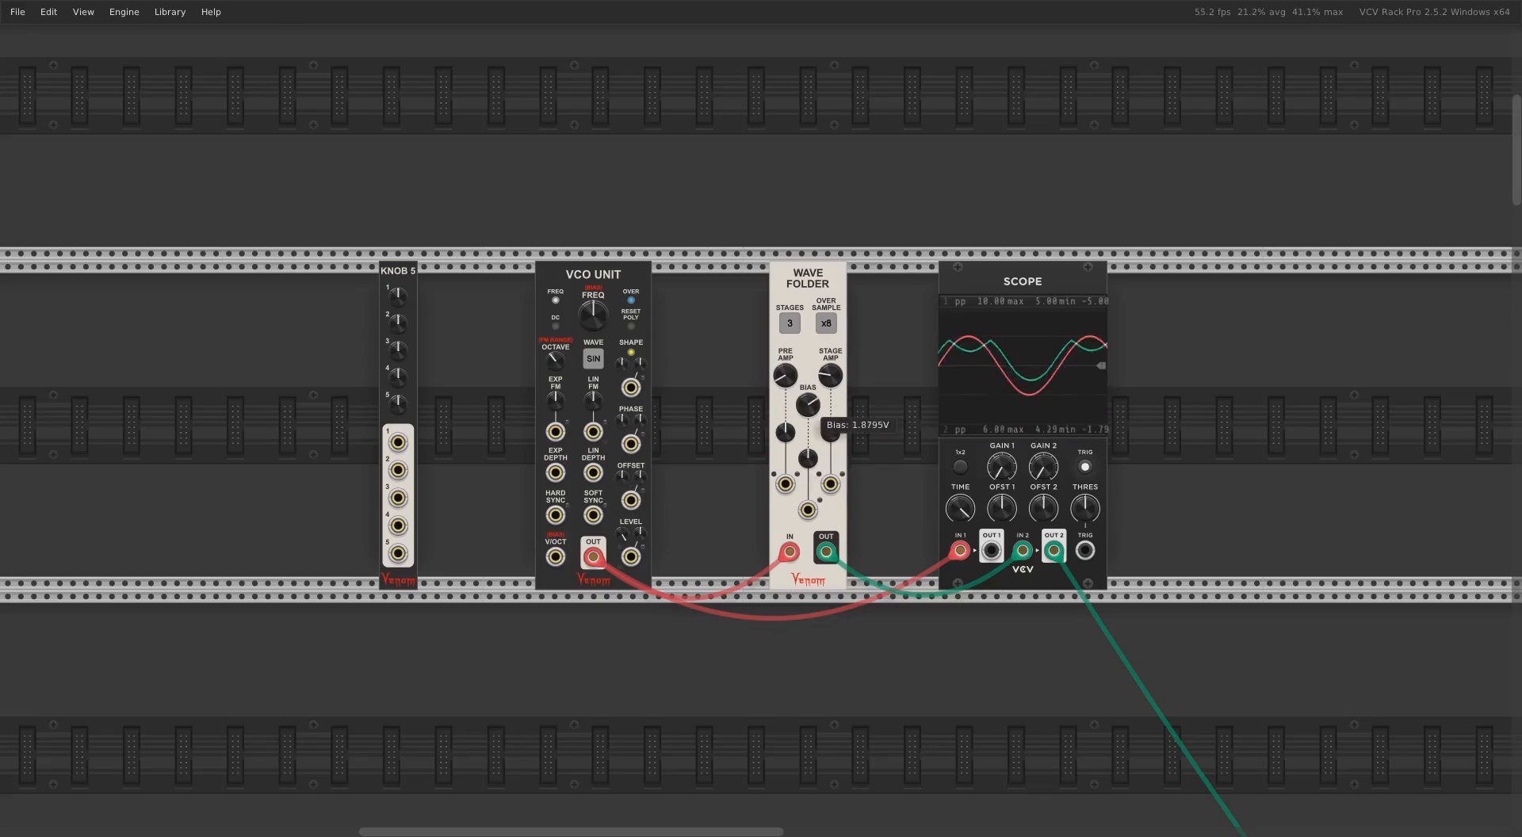
Raise the Wave Folder's Pre Amp and Stage Amp and set its Bias to about 2.73 V.
mouse_move(788, 380)
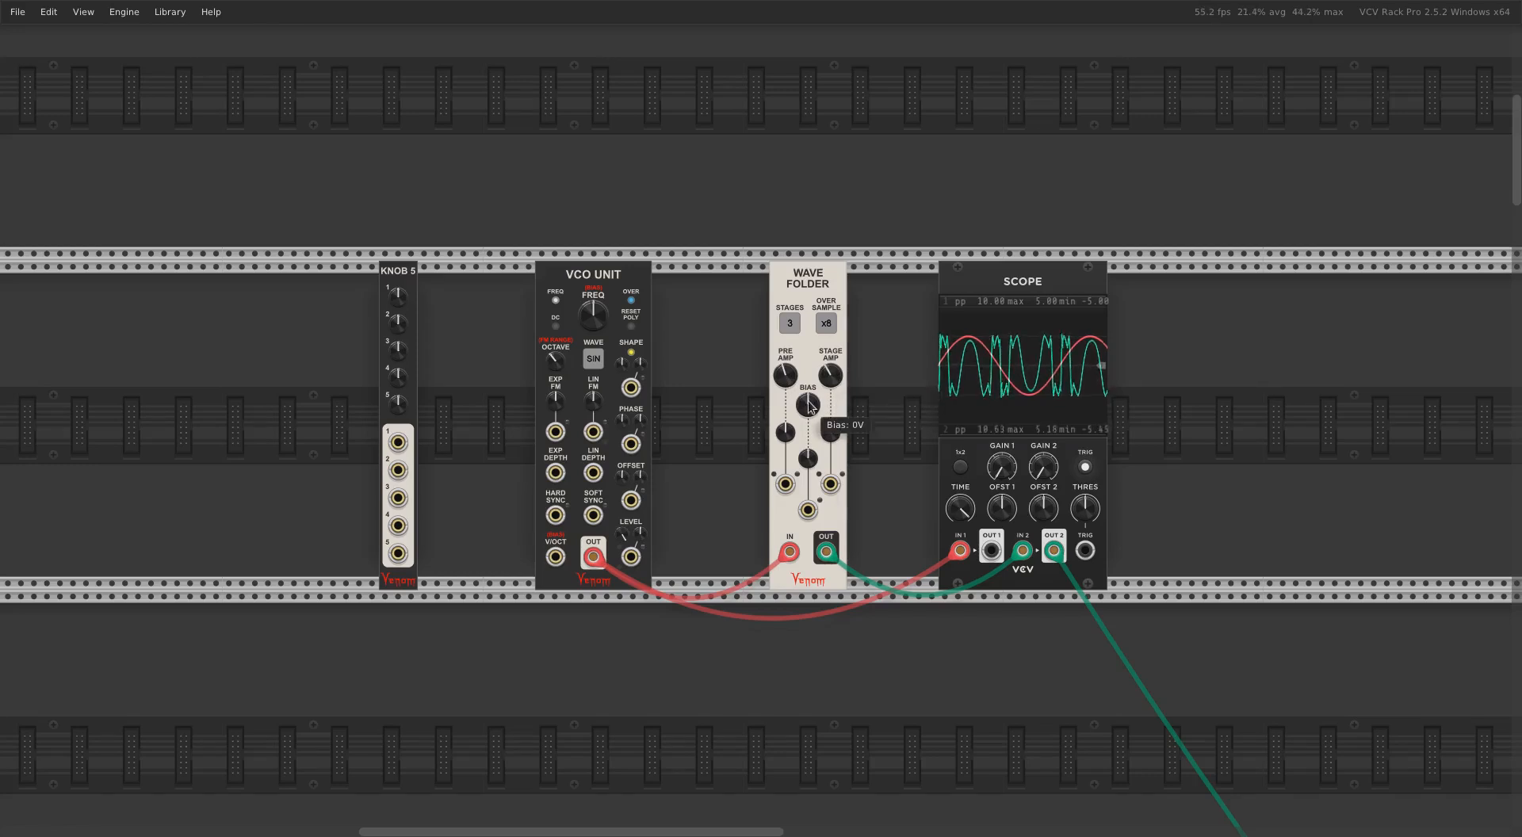
left_click_drag(808, 405, 808, 192)
left_click_drag(831, 373, 785, 383)
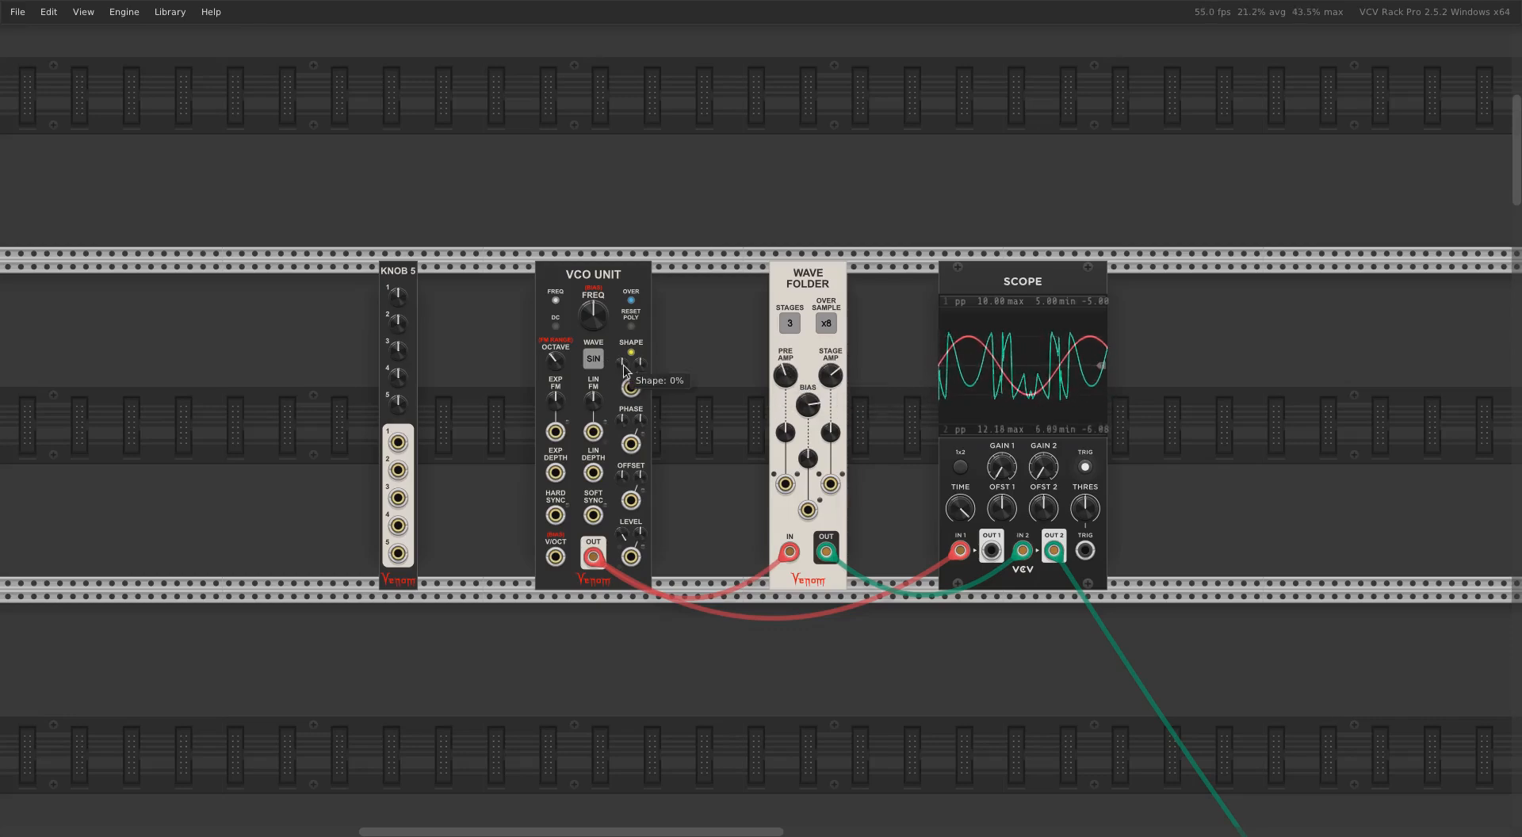
Lower the VCO Unit's Shape to about -54% and readjust the Wave Folder's Stage Amp.
left_click_drag(623, 365, 623, 374)
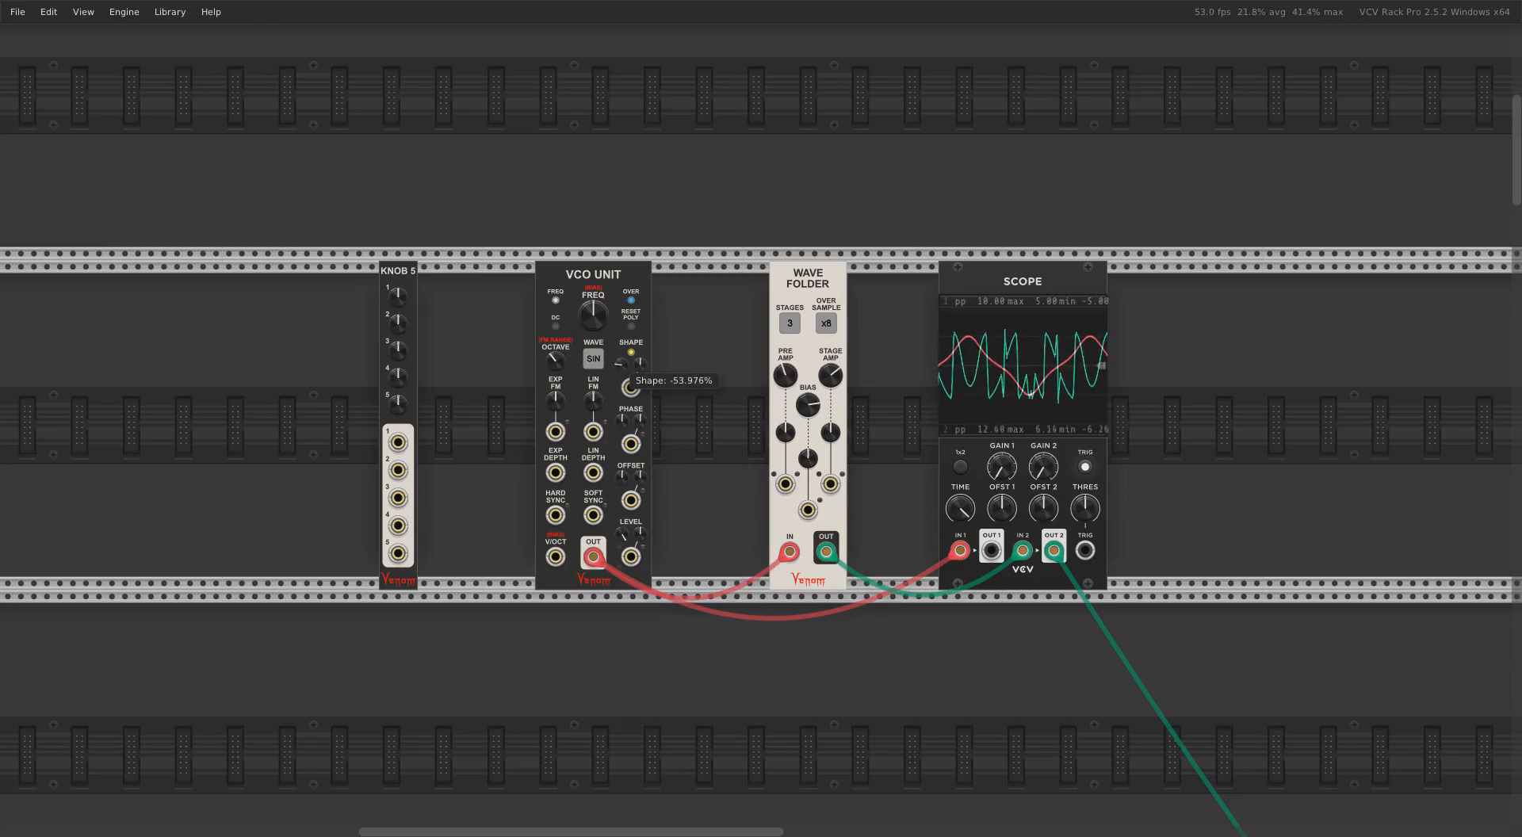
left_click_drag(834, 368, 834, 373)
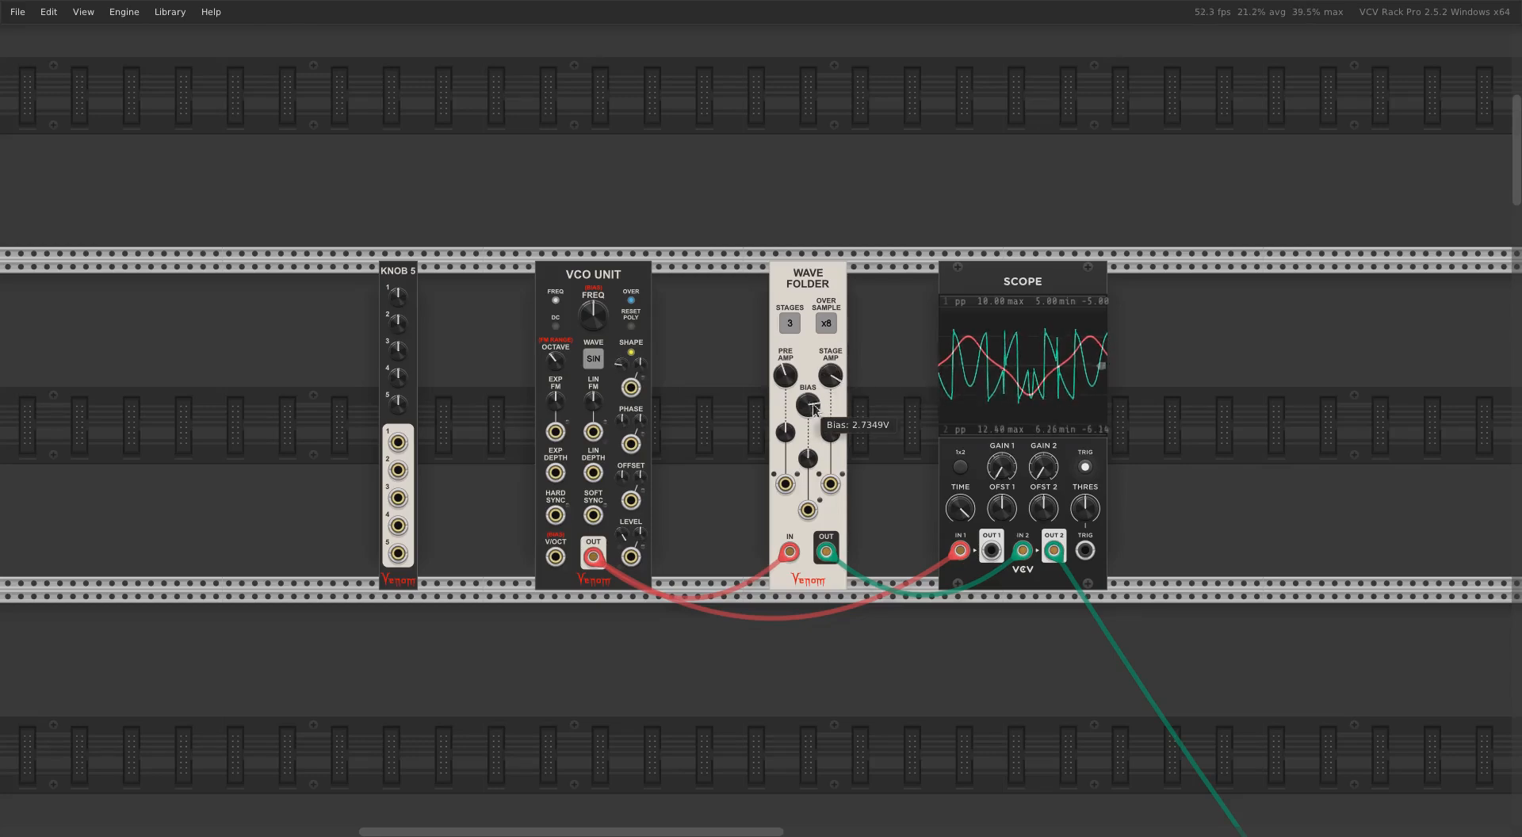
Reset the Wave Folder's Bias to 0 V and both its Stage Amp and Pre Amp to 1.
mouse_move(807, 405)
left_mouse_down()
mouse_move(809, 423)
mouse_move(830, 384)
mouse_move(808, 413)
left_mouse_up()
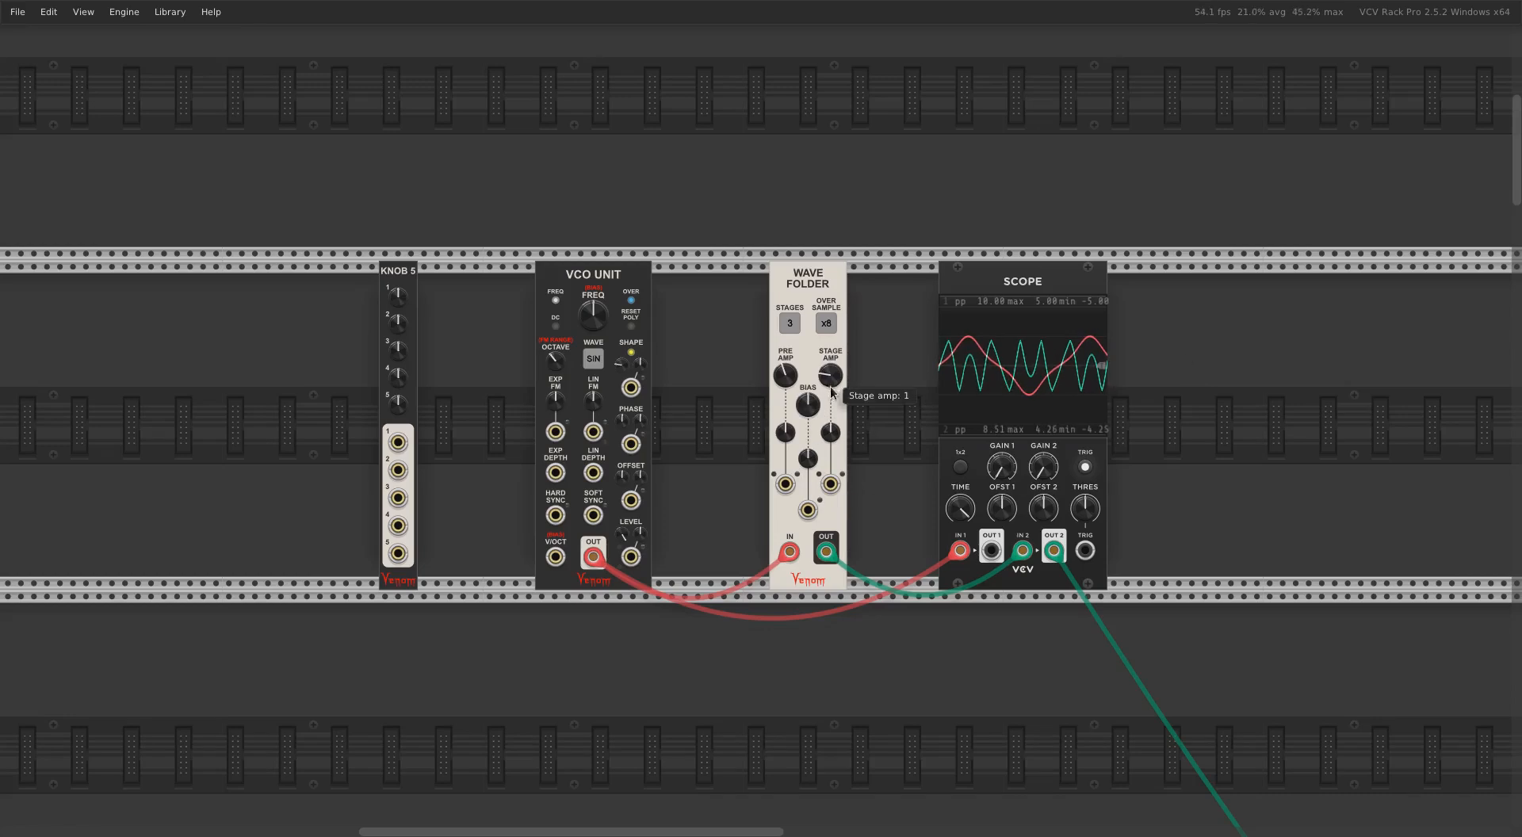
double_click(794, 386)
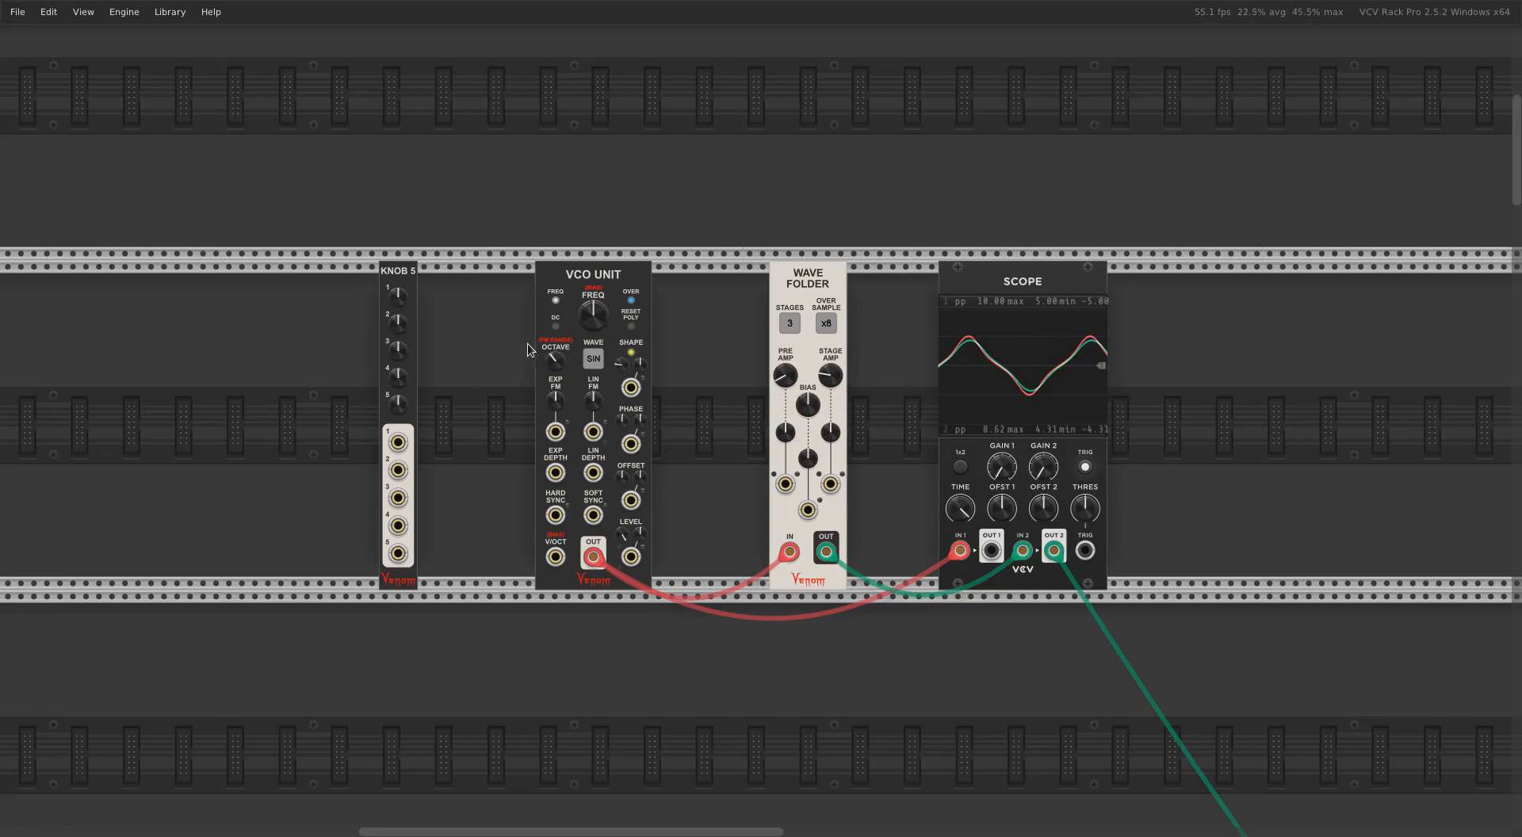
Patch Knob 5's output 1 to the Wave Folder's Pre Amp CV input and reset the VCO Unit's Shape to 0%.
right_click(398, 441)
left_click(416, 555)
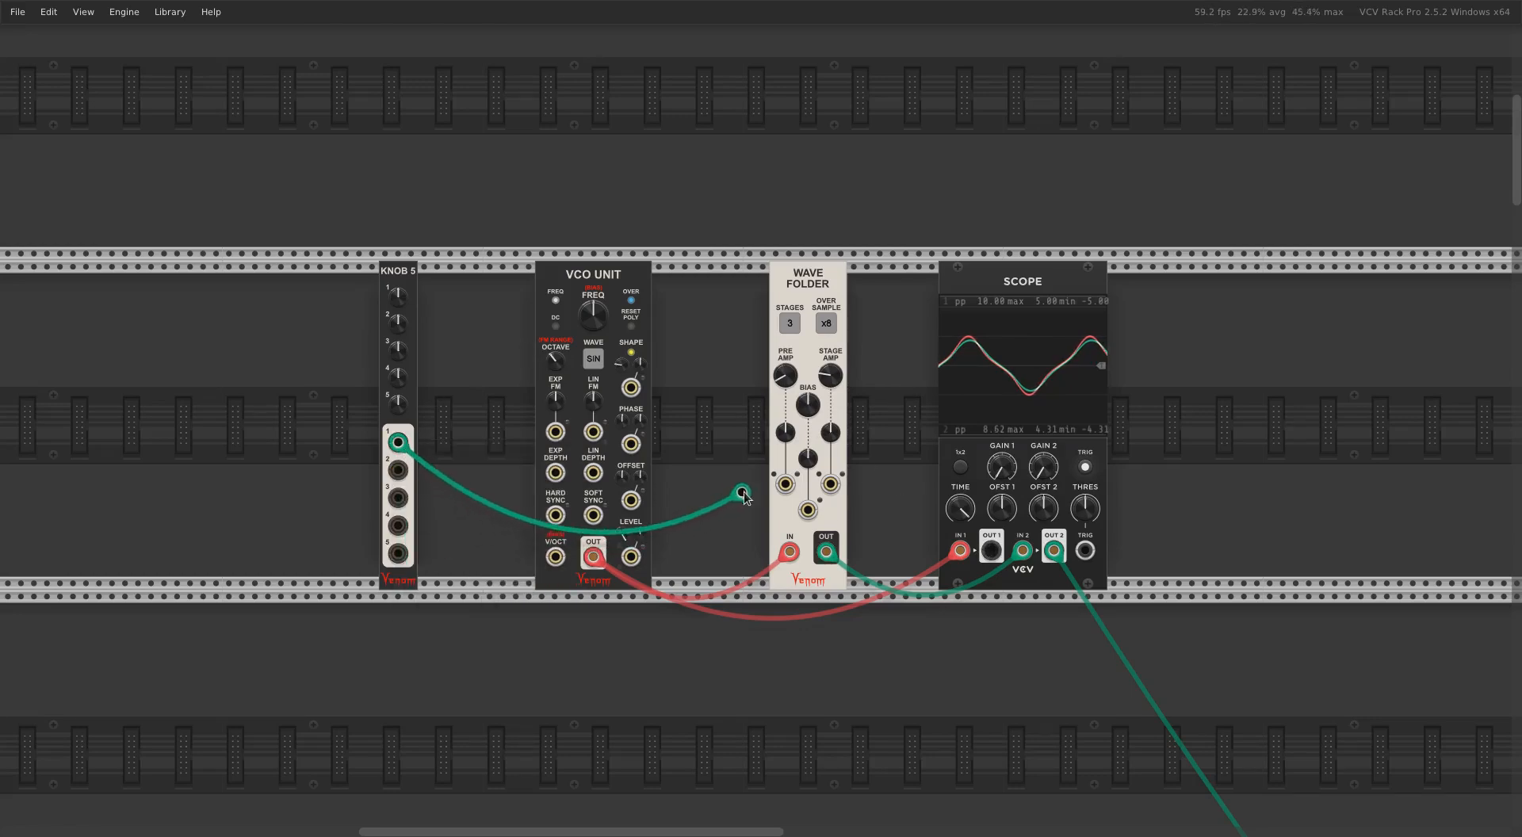
left_click(786, 485)
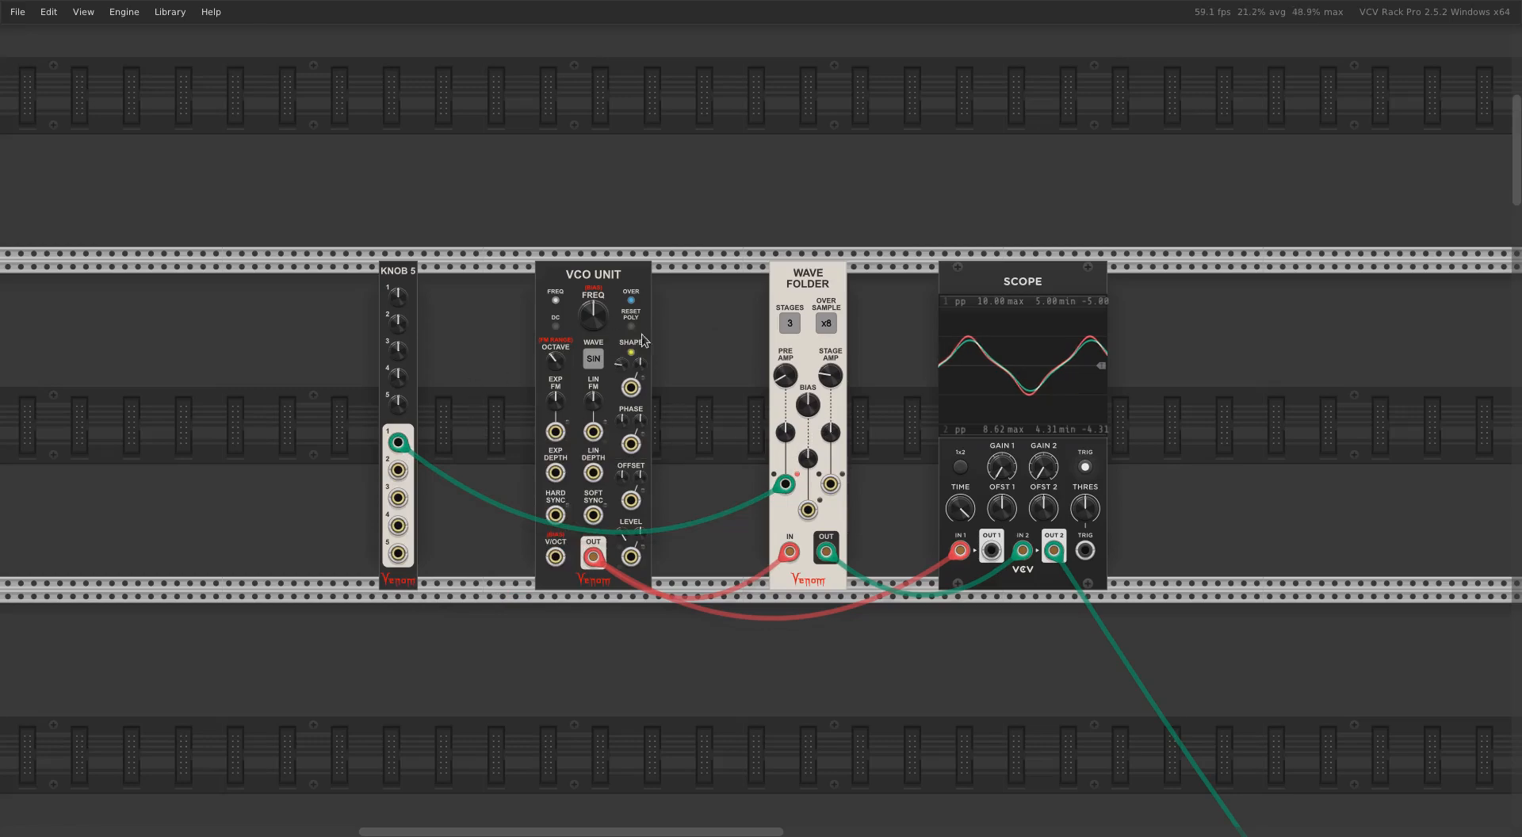
double_click(621, 364)
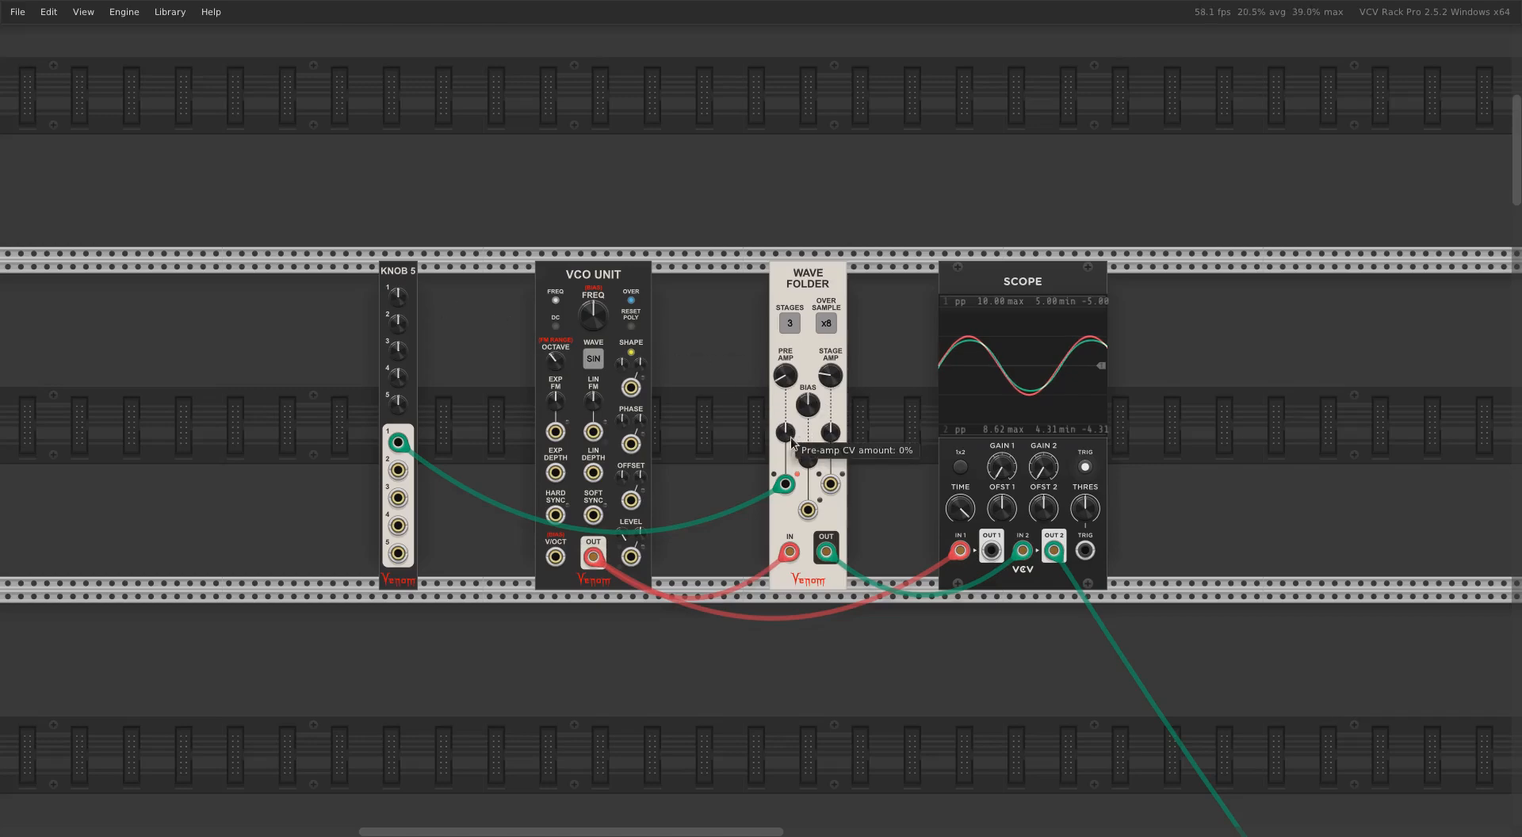
Turn up Knob 1 on the Knob 5 module to feed the Wave Folder's Pre Amp CV input.
mouse_move(398, 297)
left_mouse_down()
mouse_move(398, 274)
mouse_move(398, 321)
mouse_move(398, 274)
left_mouse_up()
mouse_move(787, 490)
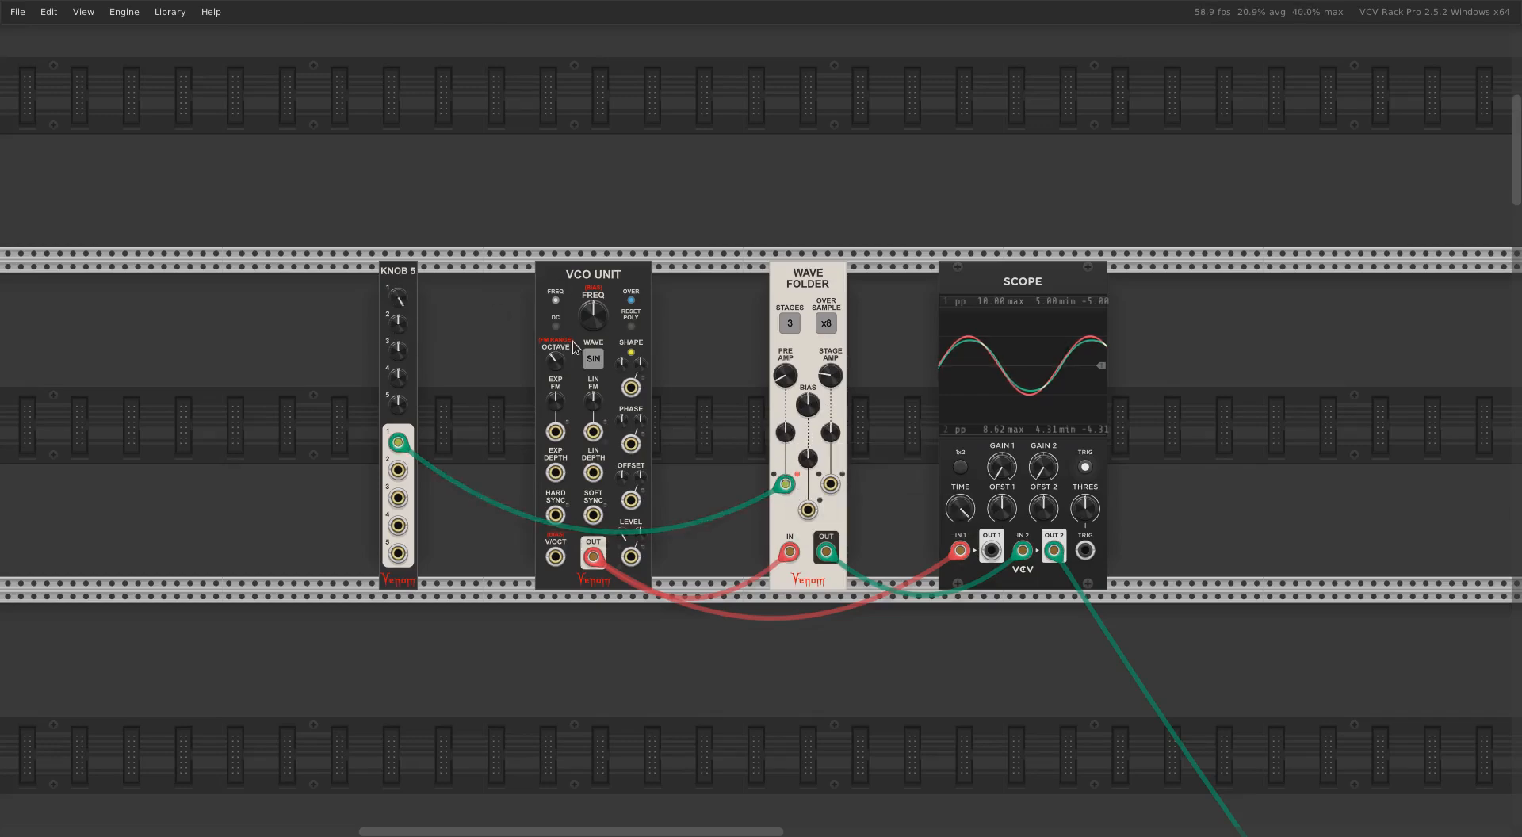
Adjust the Wave Folder's Pre Amp CV amount, raise its Pre Amp, and set Knob 1 to about -1.04 V.
left_click_drag(785, 432, 785, 408)
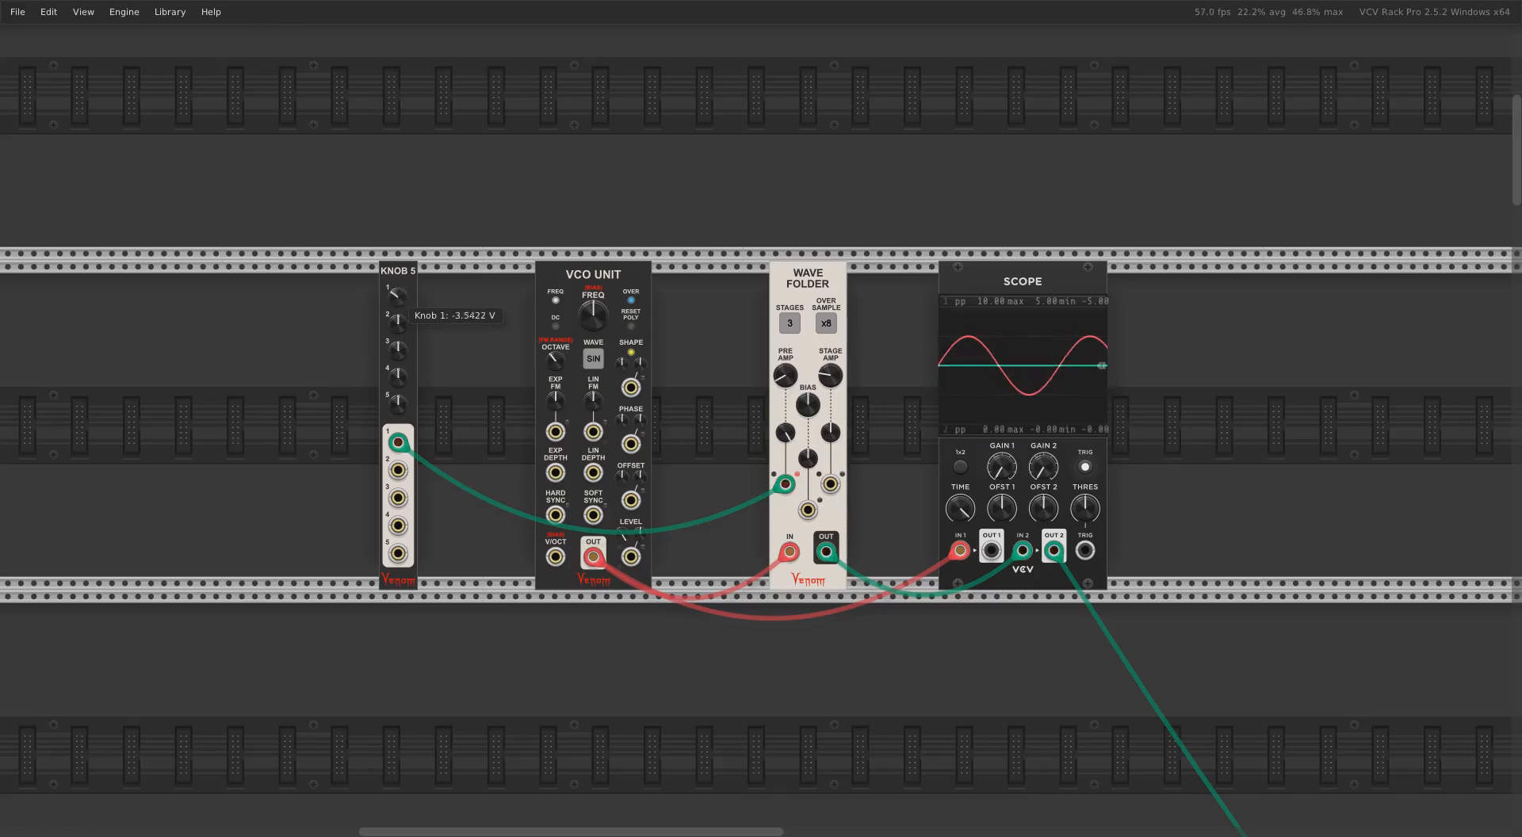
left_click_drag(786, 377, 786, 282)
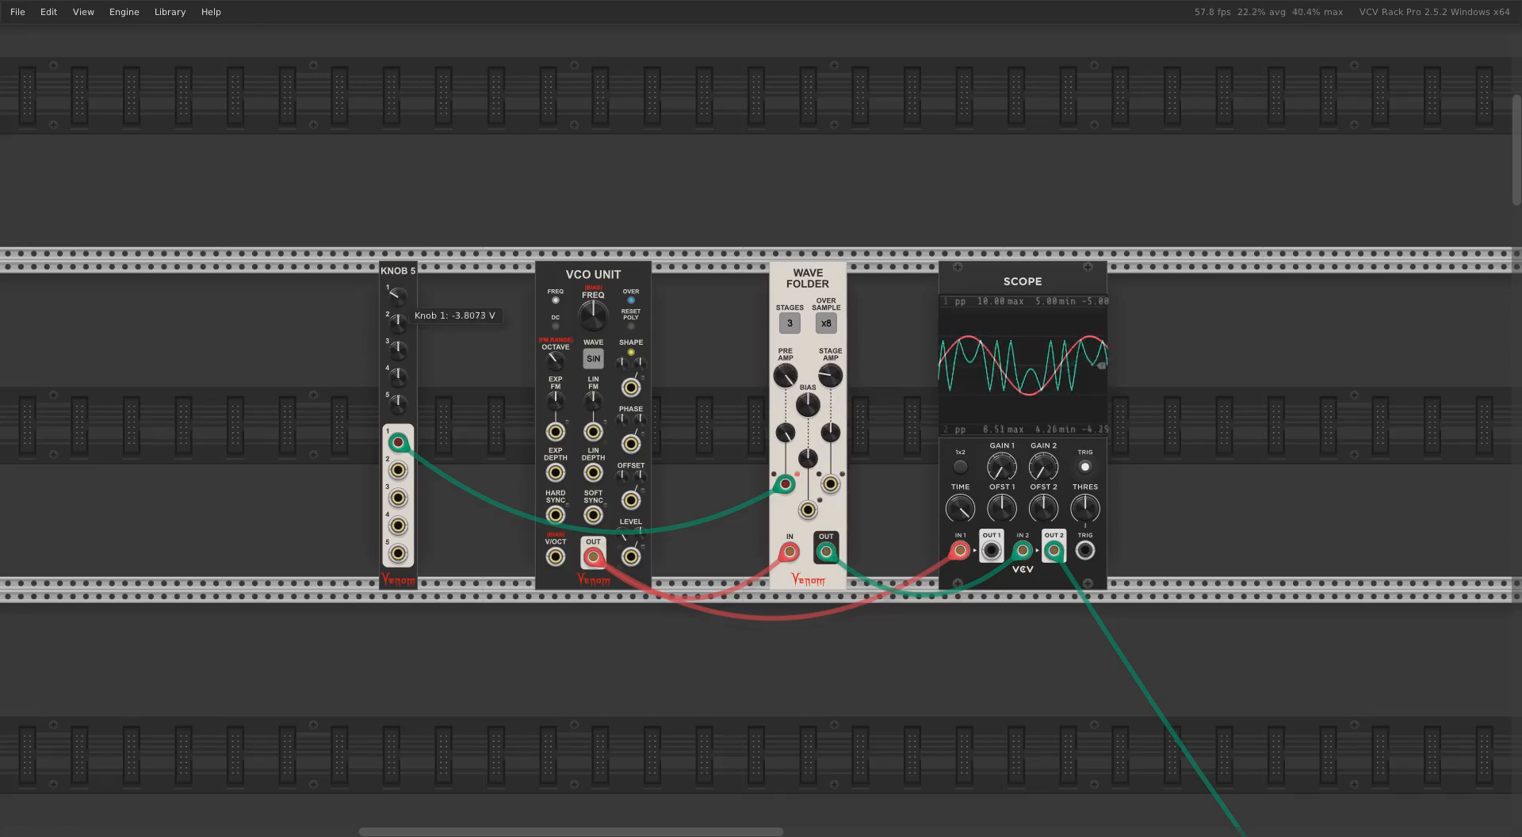
mouse_move(396, 297)
left_mouse_down()
mouse_move(396, 313)
mouse_move(396, 268)
mouse_move(396, 318)
mouse_move(396, 291)
left_mouse_up()
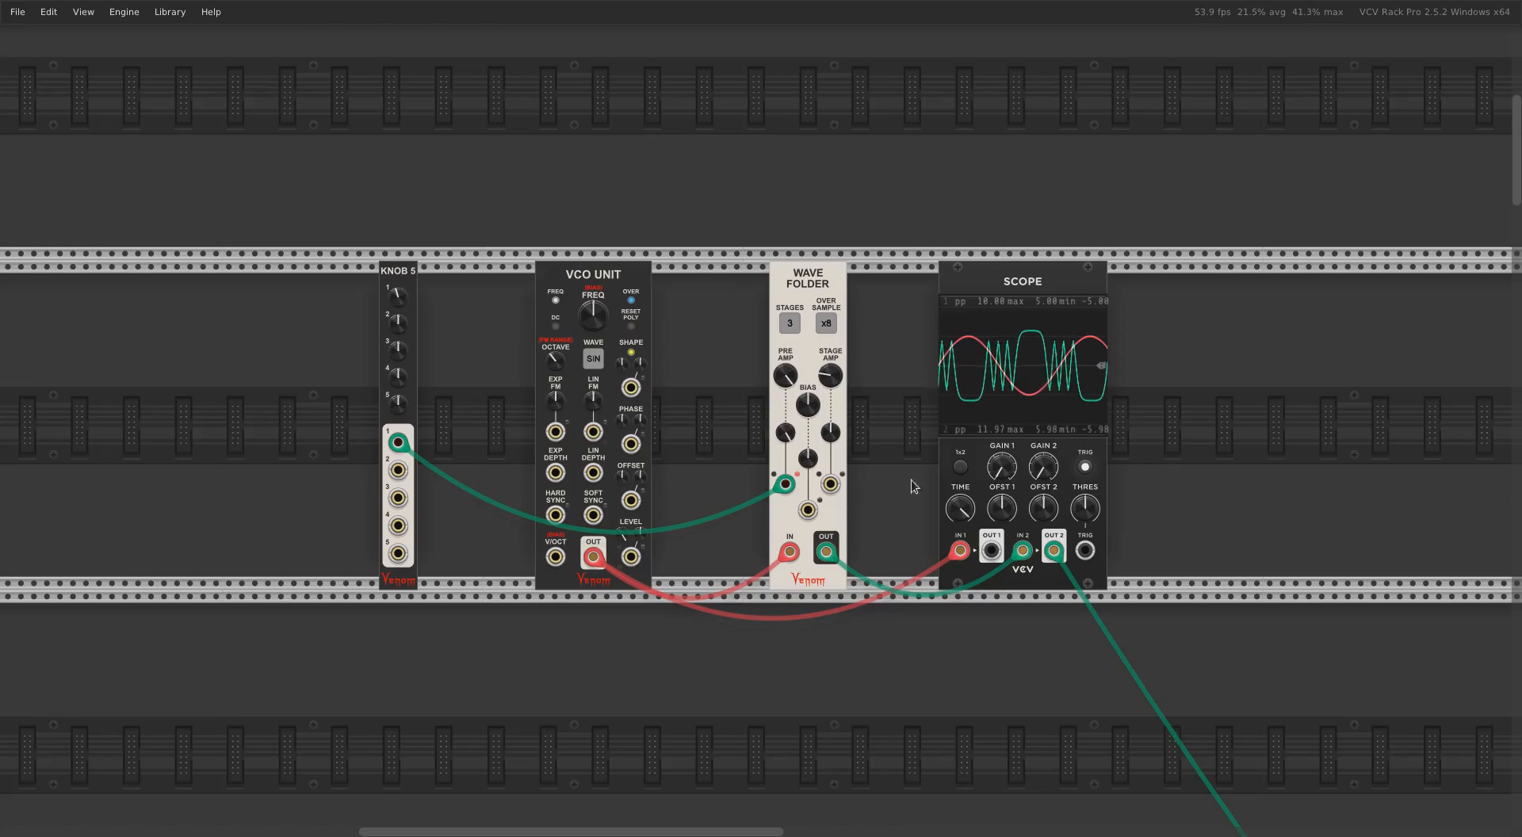
Enable the Bipolar VCA (ring mod) option on the Wave Folder's Pre Amp CV input.
mouse_move(787, 487)
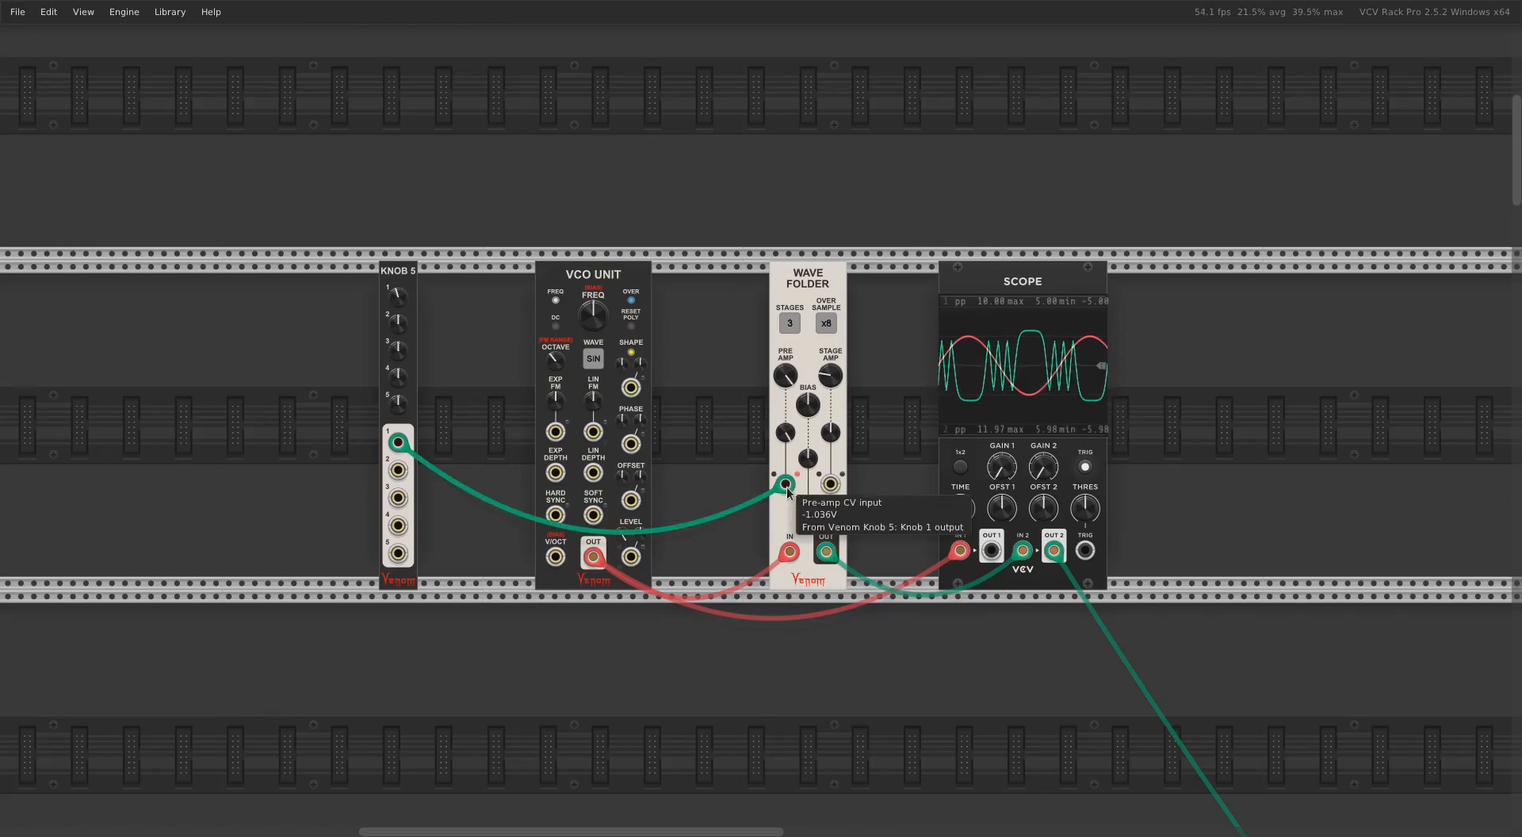
right_click(786, 487)
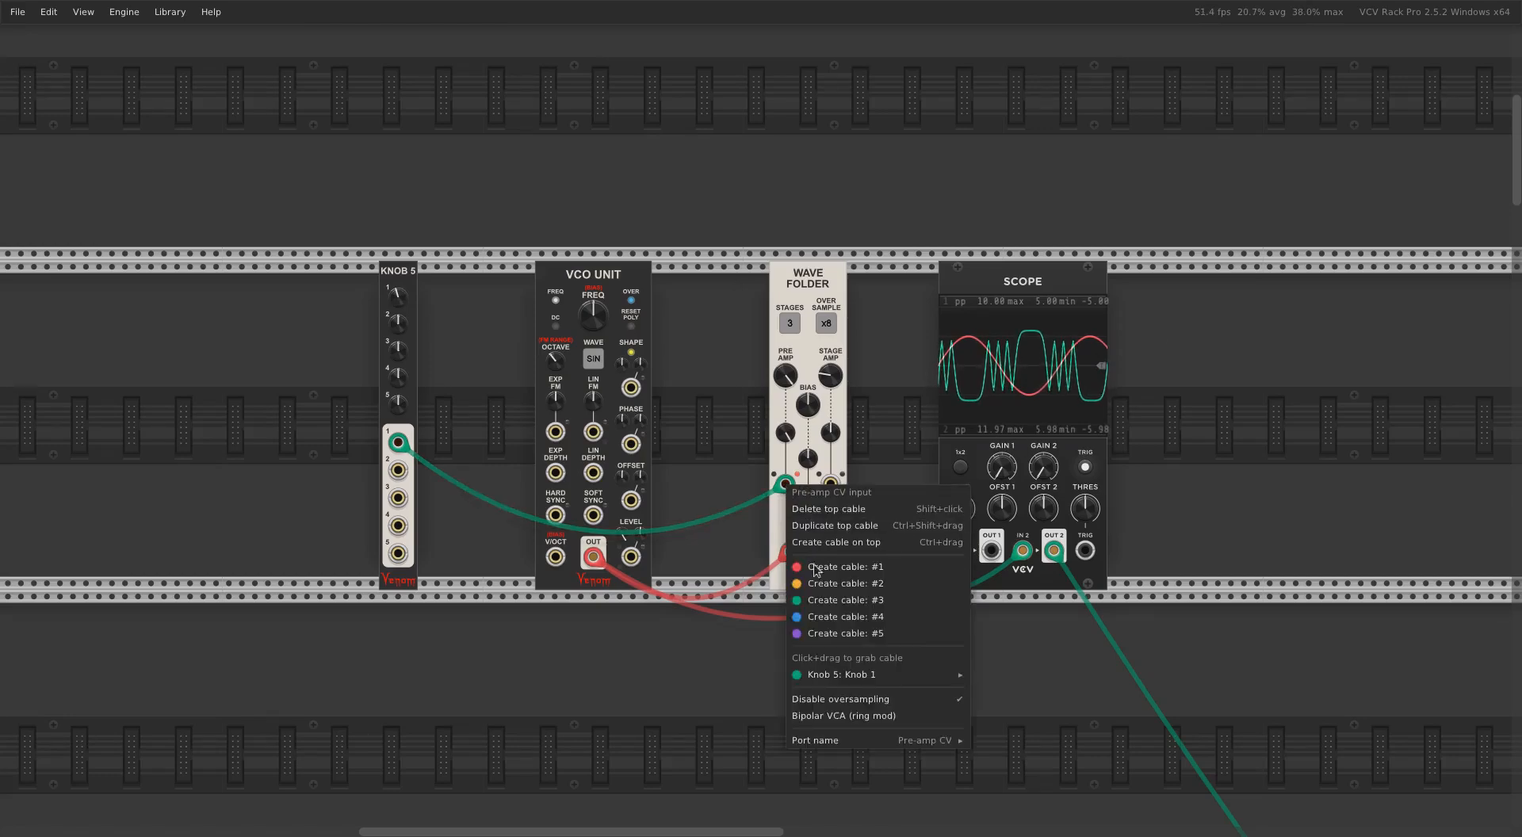
left_click(830, 716)
Sweep Knob 1 through negative voltages, turn the Wave Folder's Pre Amp back down, and return Knob 1 to its centre.
mouse_move(407, 299)
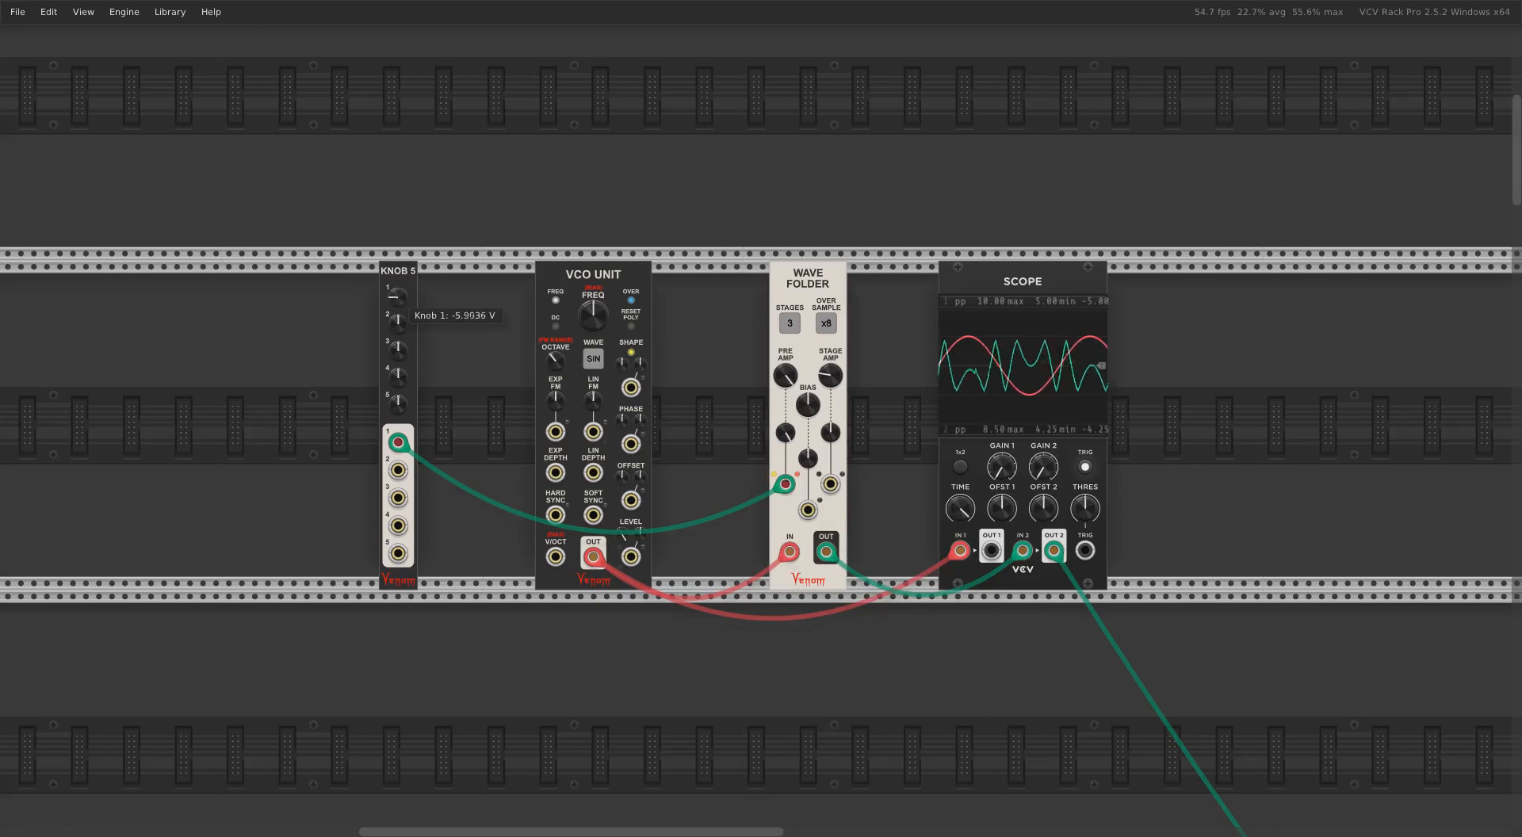
left_click_drag(398, 297, 398, 296)
left_click_drag(785, 376, 786, 376)
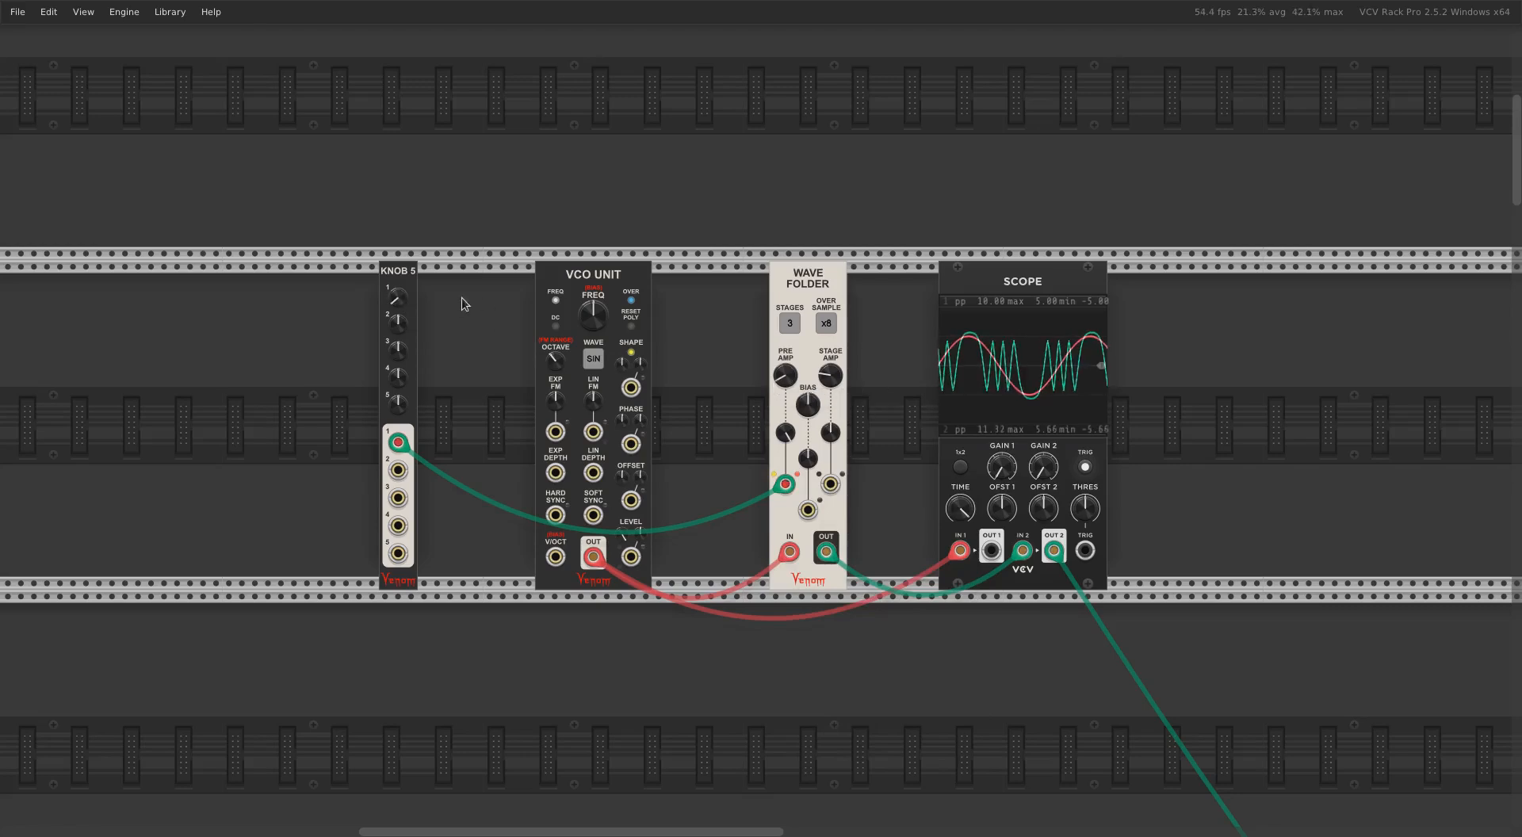
left_click_drag(397, 297, 397, 296)
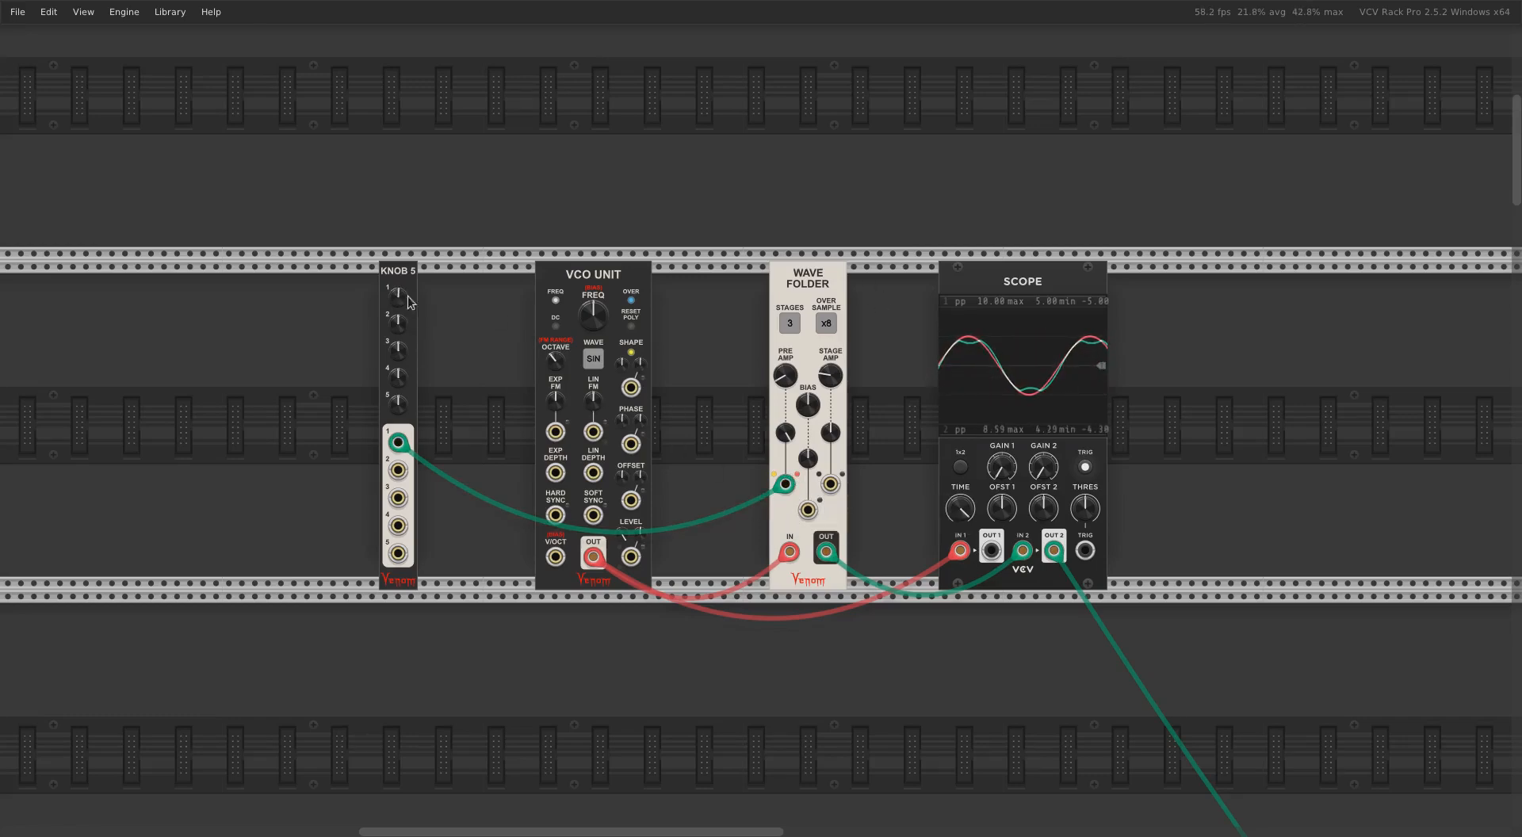
Turn the Disable oversampling option of the Wave Folder's Pre Amp CV input off and back on.
mouse_move(793, 491)
right_click(777, 486)
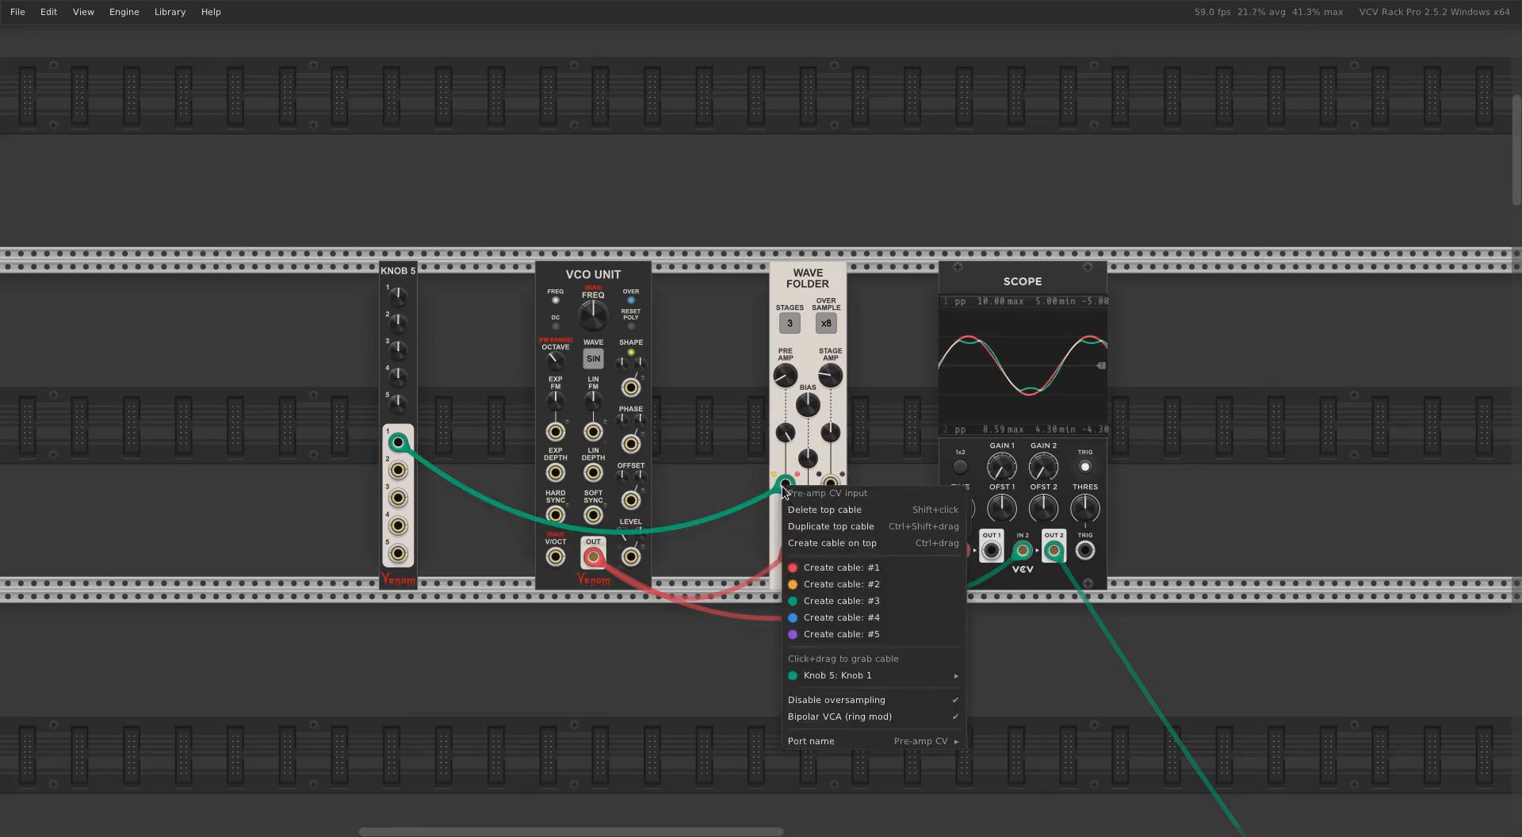
left_click(824, 703)
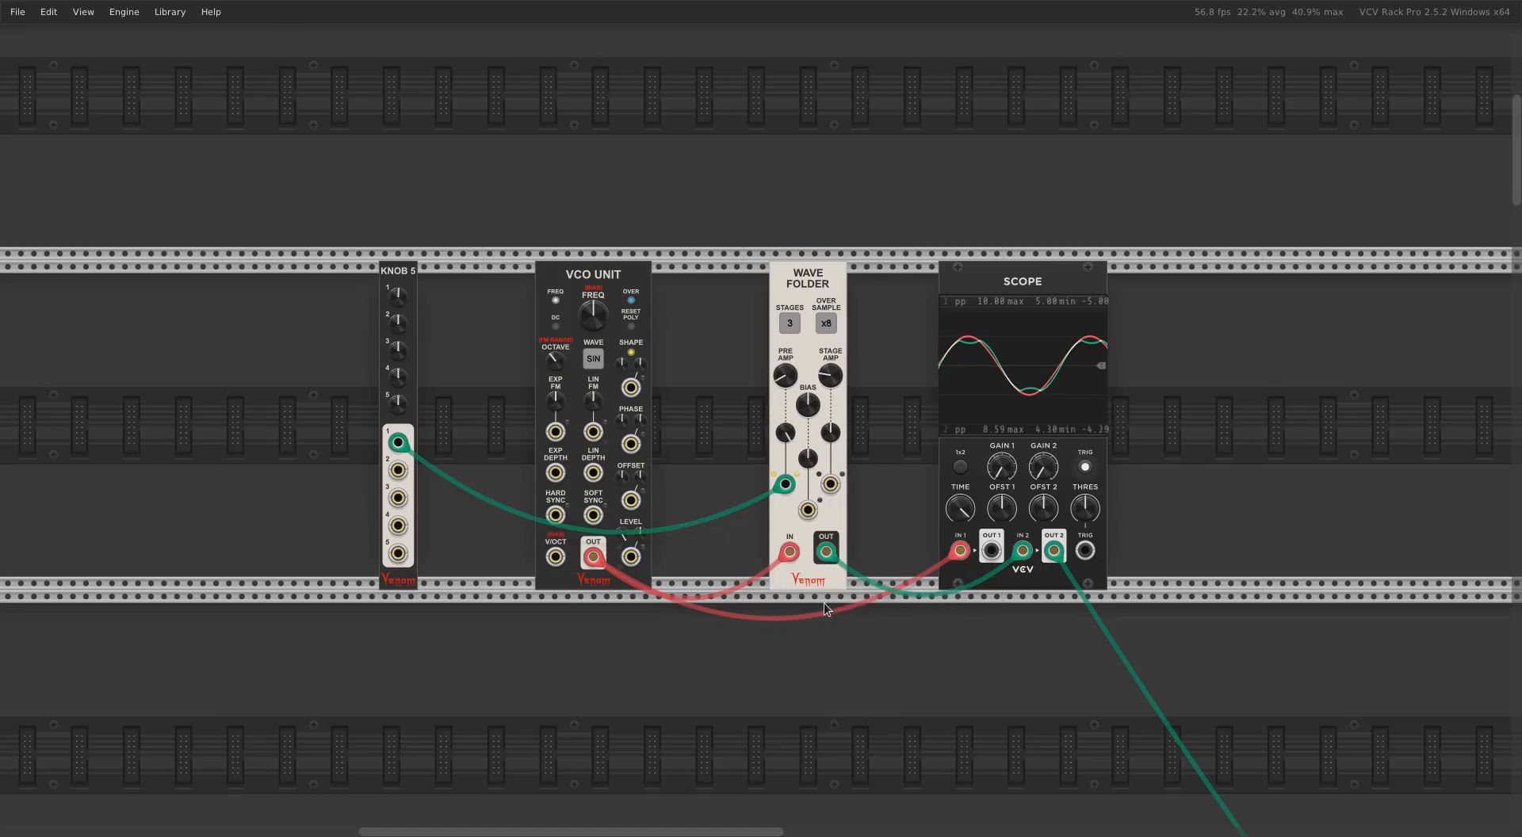
right_click(787, 486)
mouse_move(824, 682)
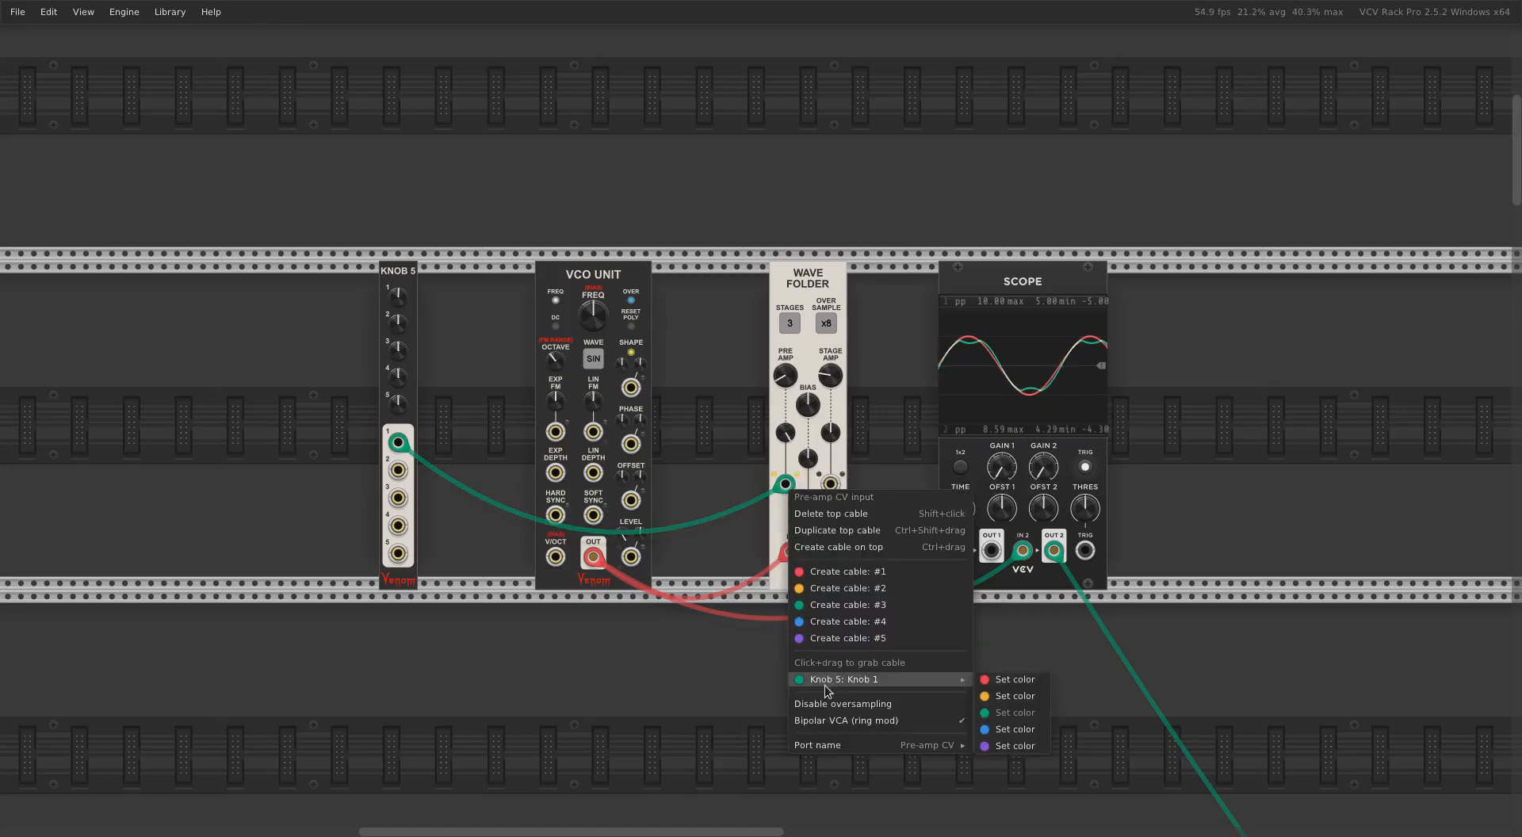
left_click(881, 701)
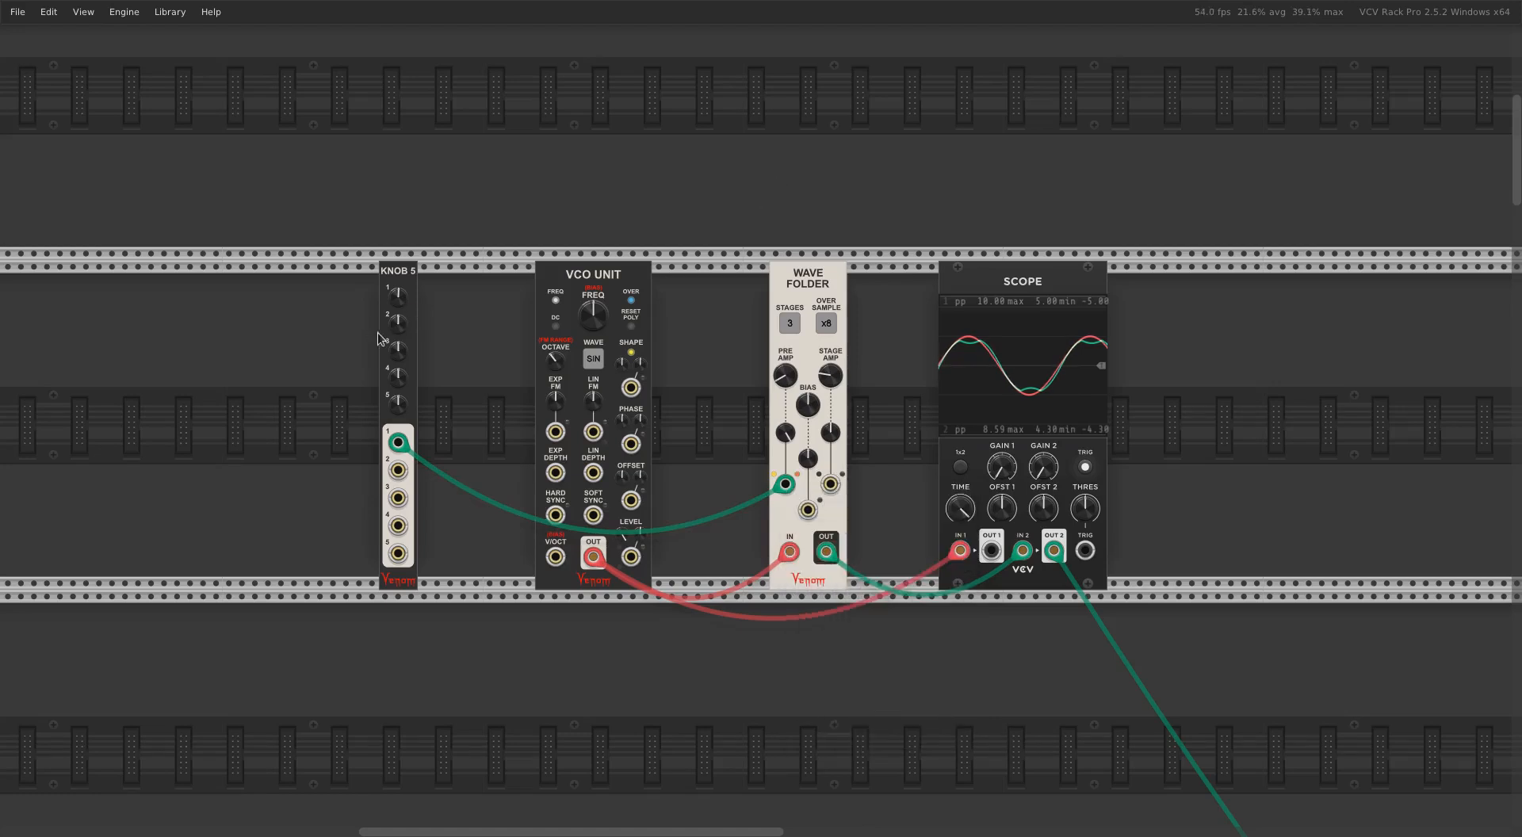
Switch off the Wave Folder's oversampling, then raise the VCO Unit's octave and frequency and the Pre Amp to about 6.71.
mouse_move(399, 301)
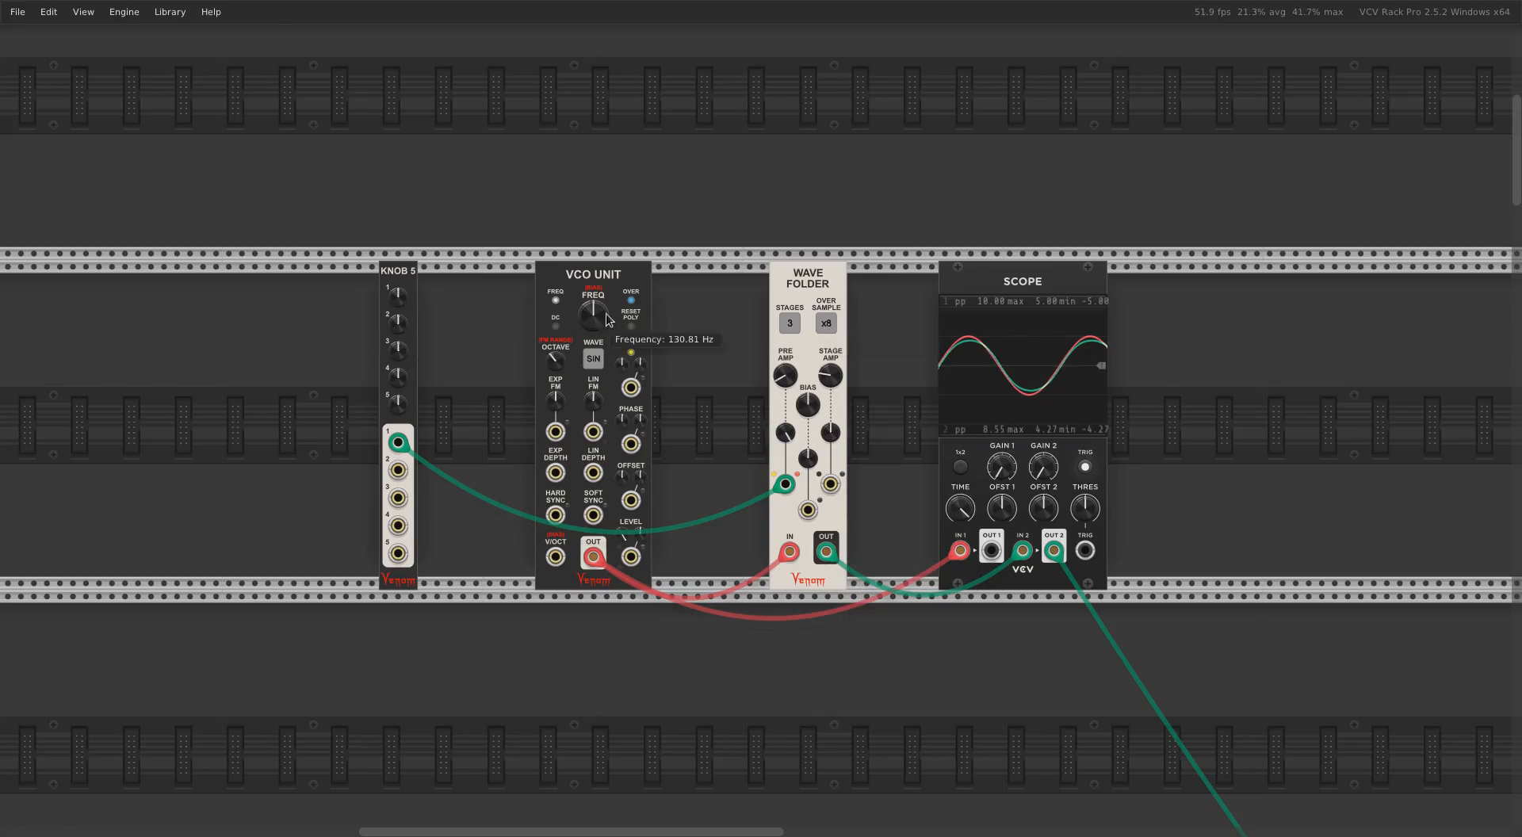
left_click(829, 330)
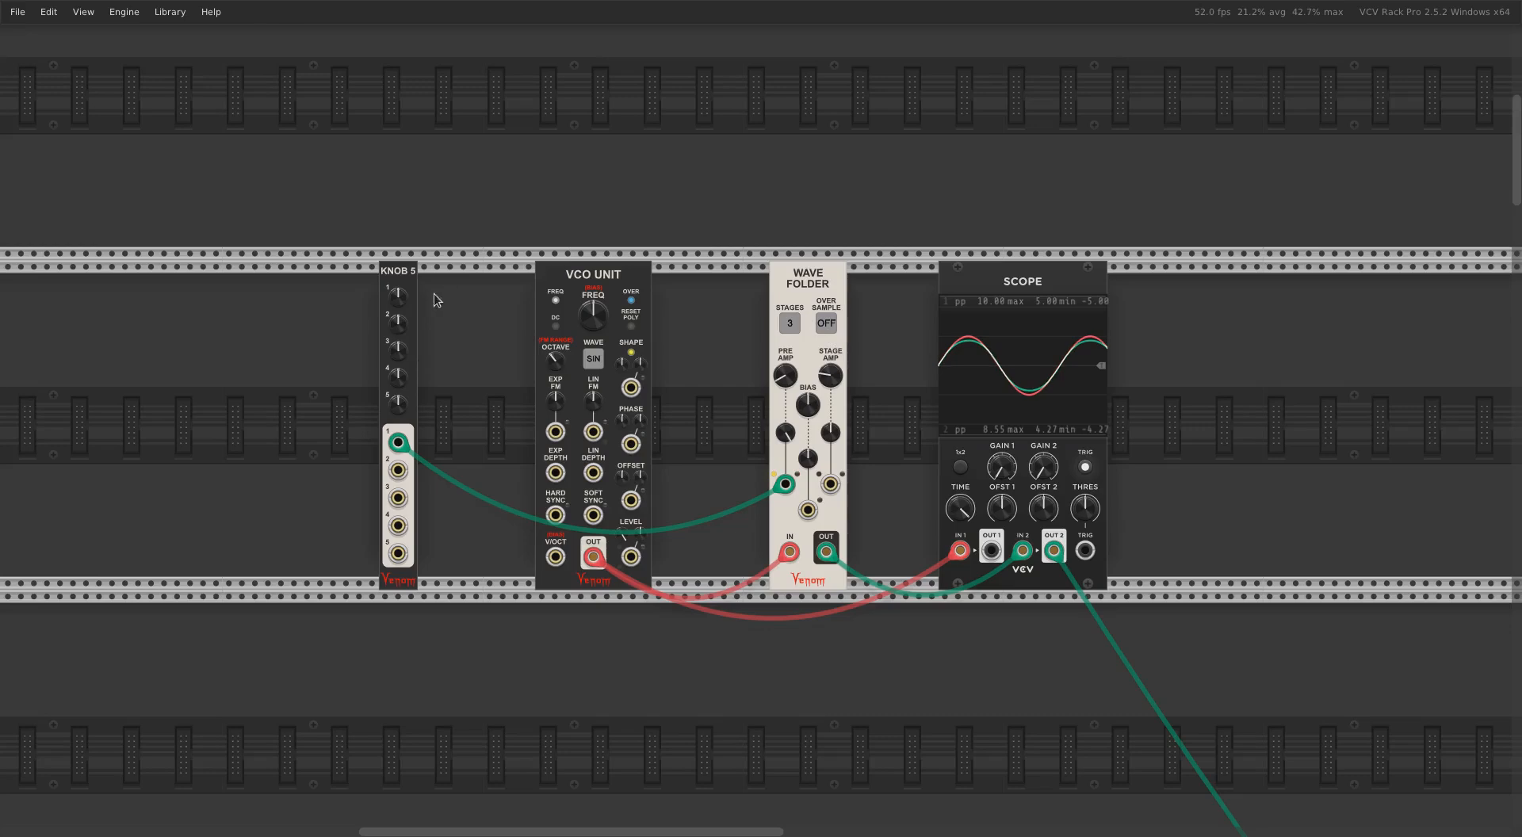
left_click(827, 323)
left_click_drag(586, 315, 587, 306)
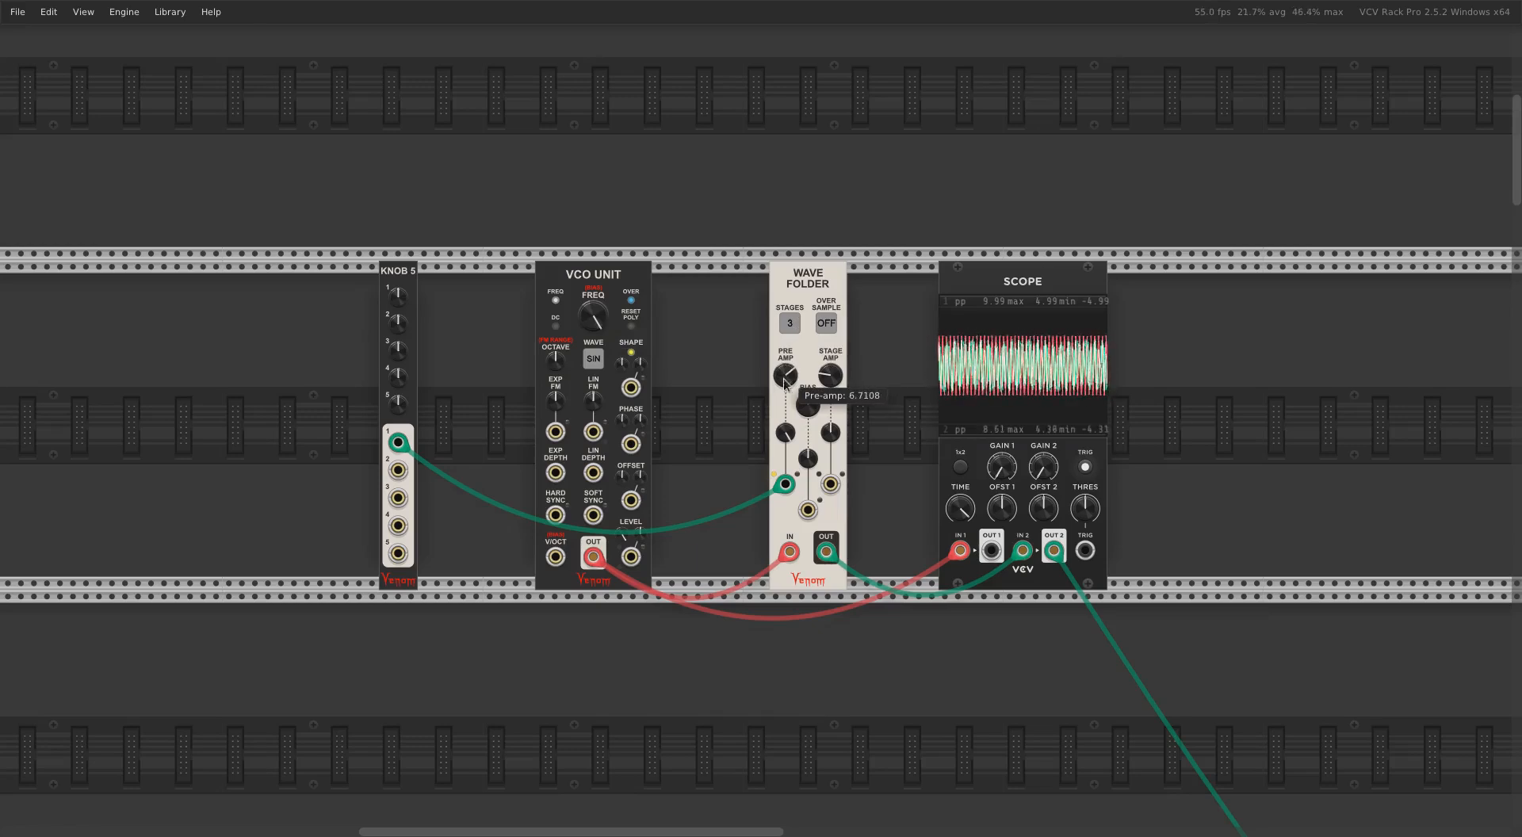
Sweep the VCO Unit's frequency between about 419 Hz and 1646 Hz while stepping the Wave Folder's oversampling up to x8.
left_click_drag(593, 315, 593, 335)
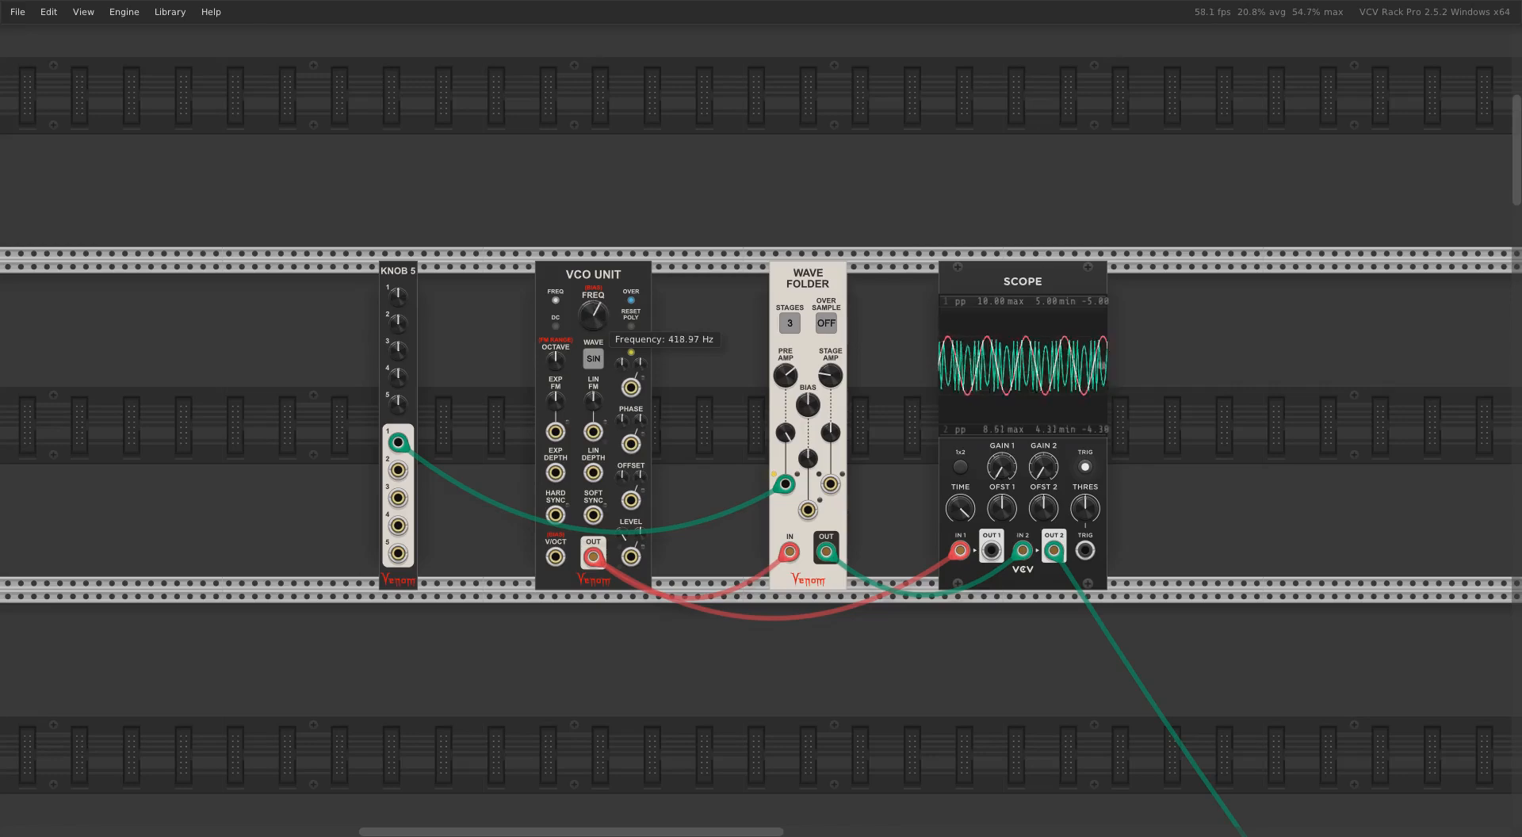
left_click_drag(593, 325, 593, 312)
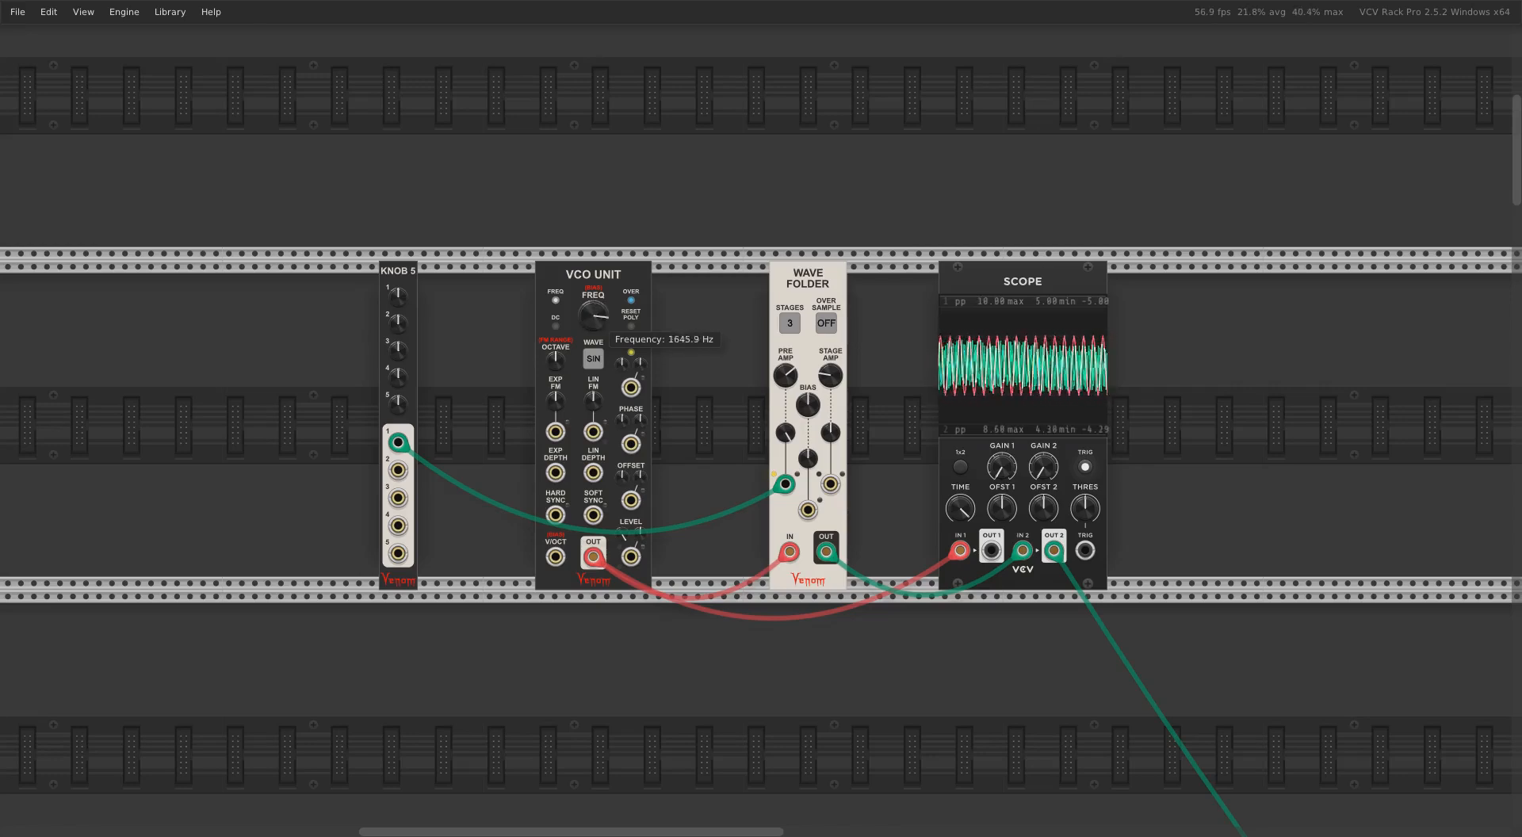
left_click_drag(593, 319, 604, 333)
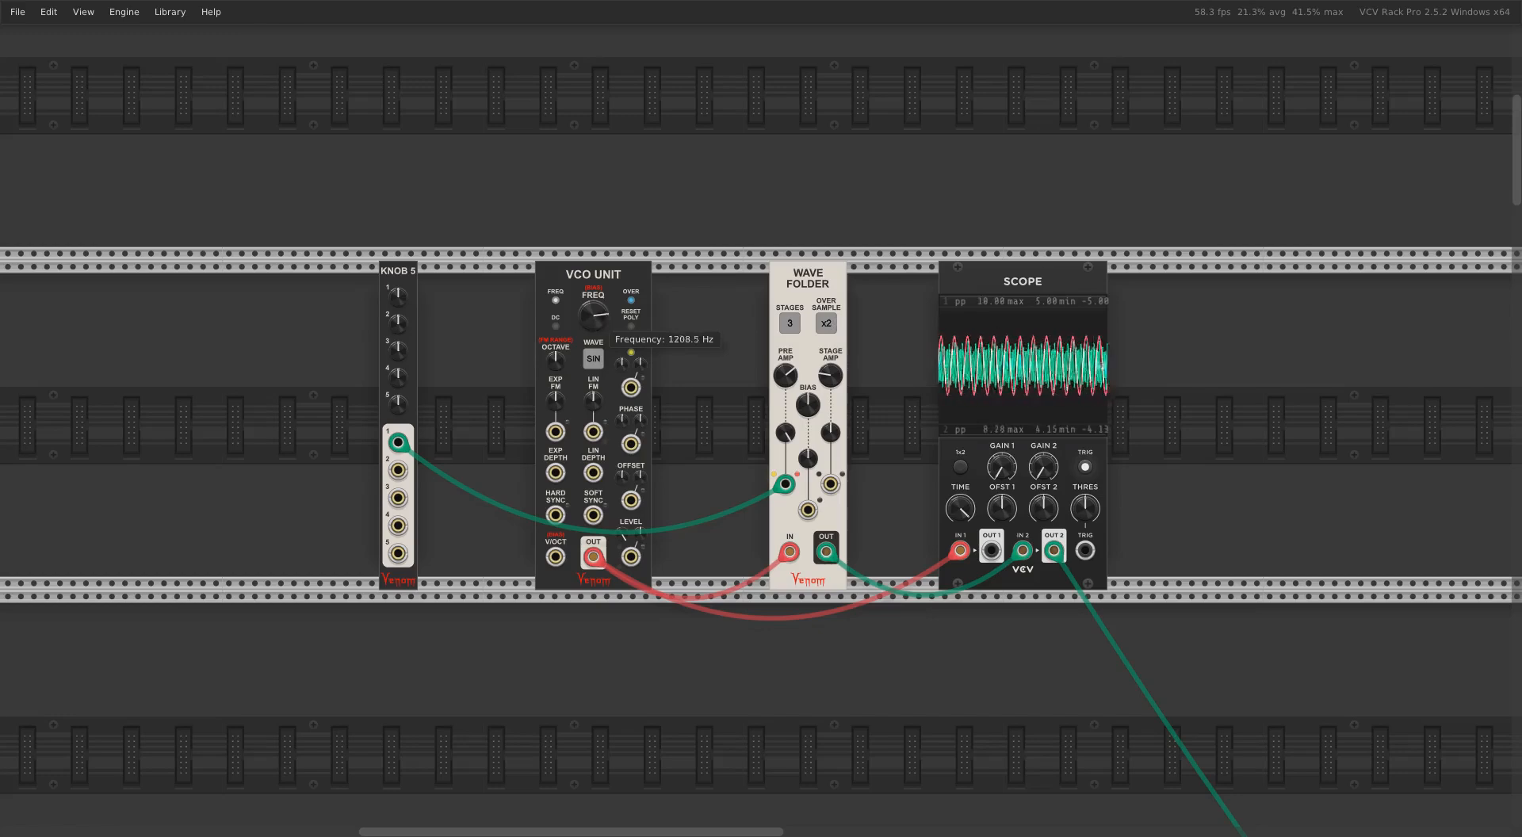
mouse_move(593, 317)
left_mouse_down()
mouse_move(593, 301)
mouse_move(598, 314)
left_mouse_up()
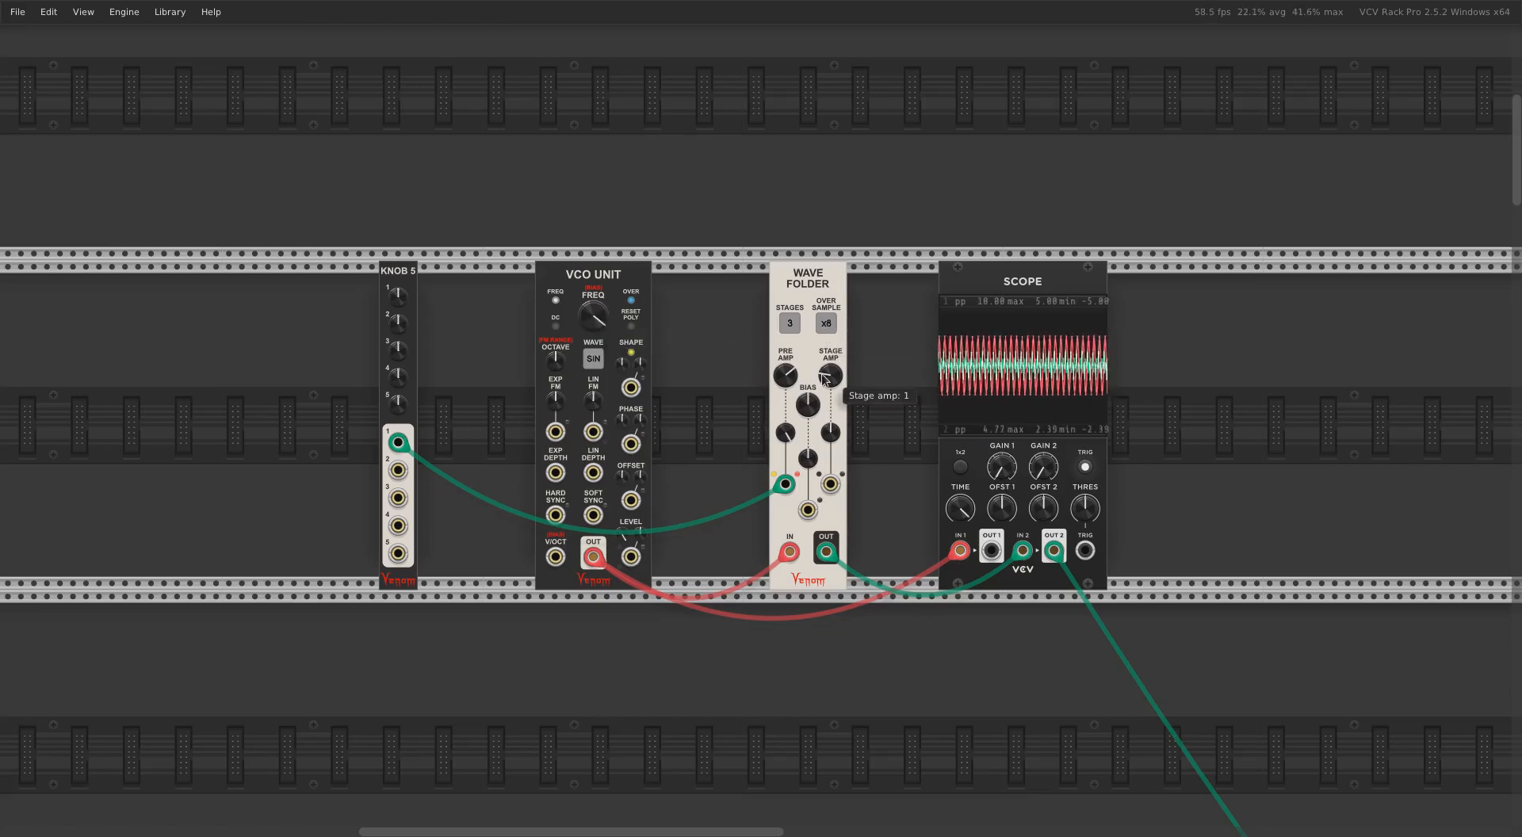
Raise the Wave Folder's Stage Amp and set its oversampling to x32.
left_click_drag(830, 375, 830, 393)
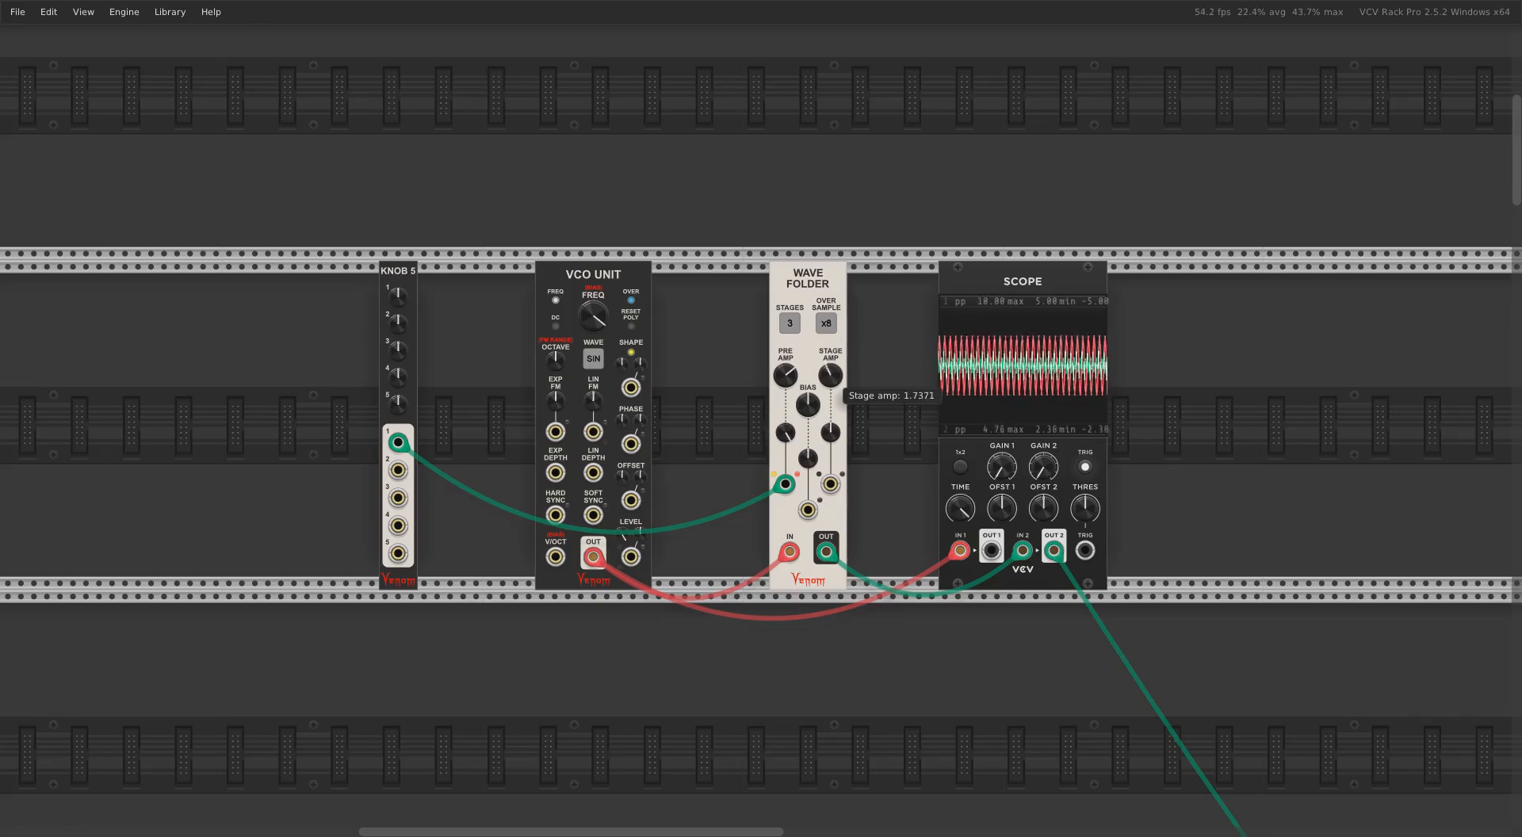
left_click(828, 325)
left_click(829, 328)
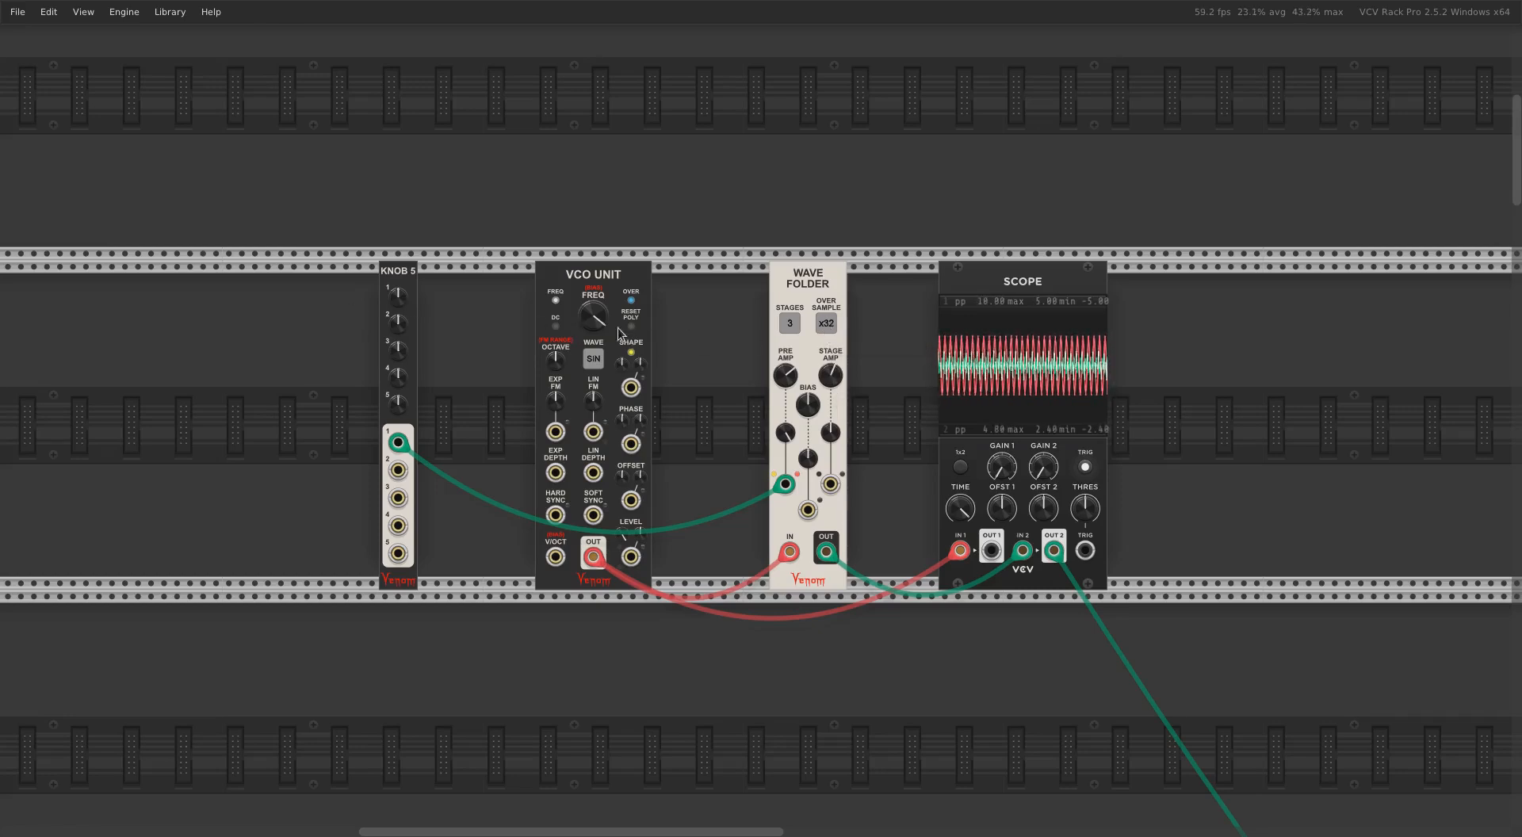
Raise the Wave Folder's Pre Amp slightly to about 6.88 and lower the VCO Unit's frequency.
mouse_move(792, 383)
left_click_drag(792, 381, 792, 364)
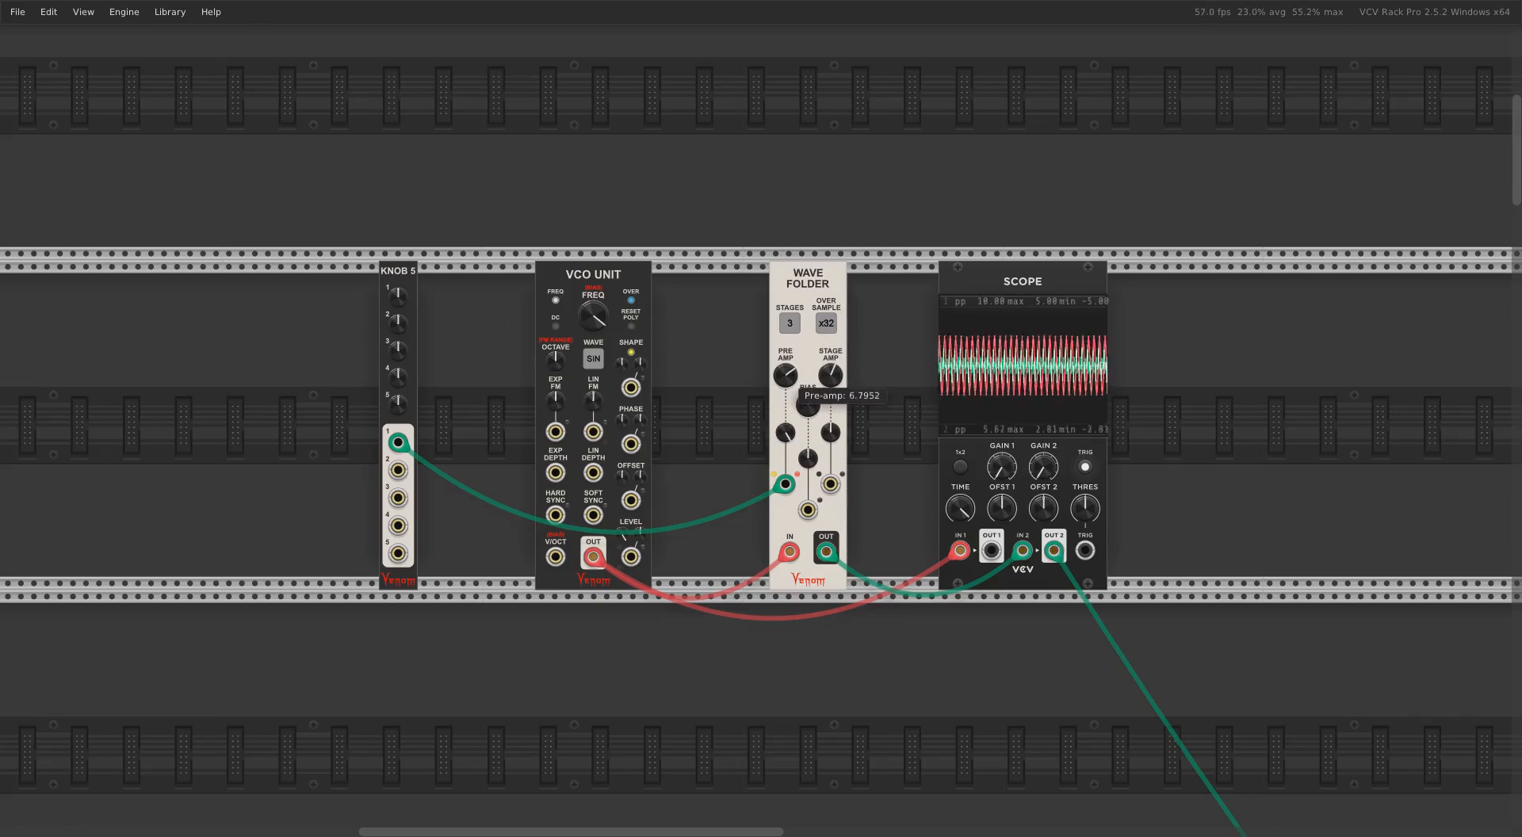
left_click_drag(601, 323, 602, 408)
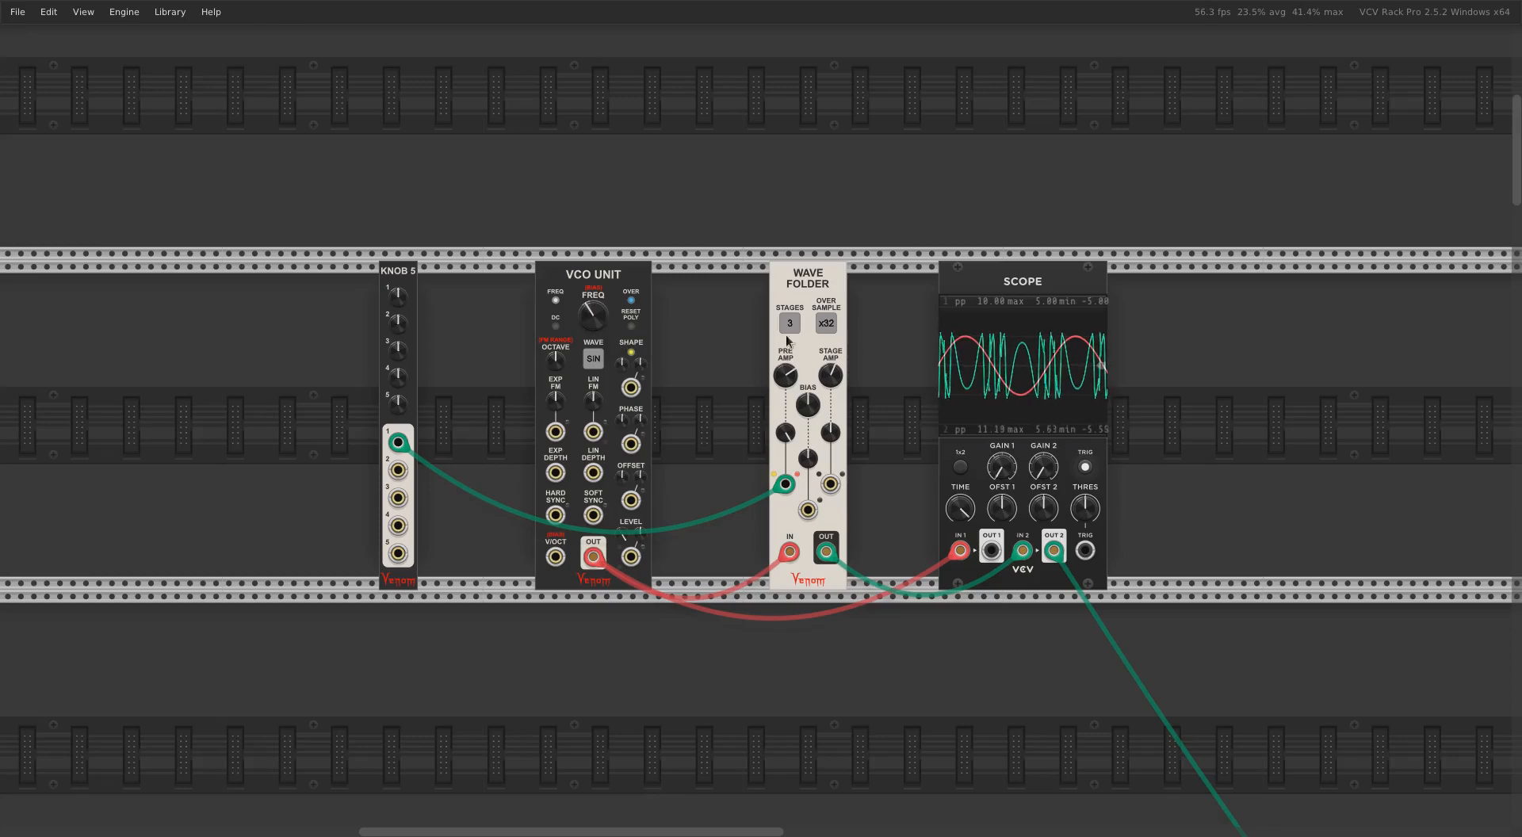
Set the Wave Folder's oversampling to x4 and turn down its Pre Amp and Stage Amp.
left_click(827, 324)
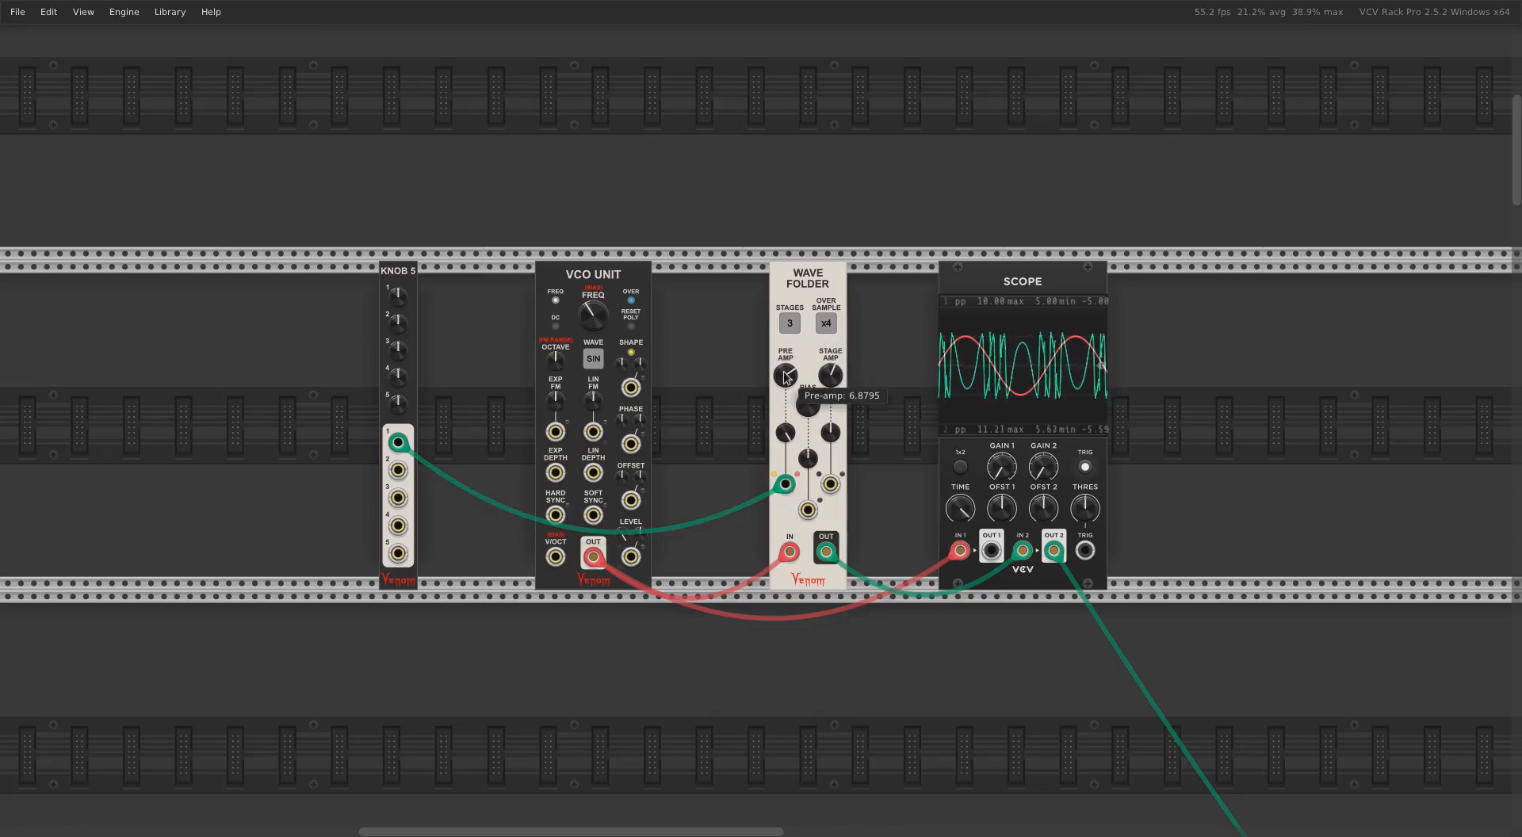
left_click_drag(785, 375, 785, 418)
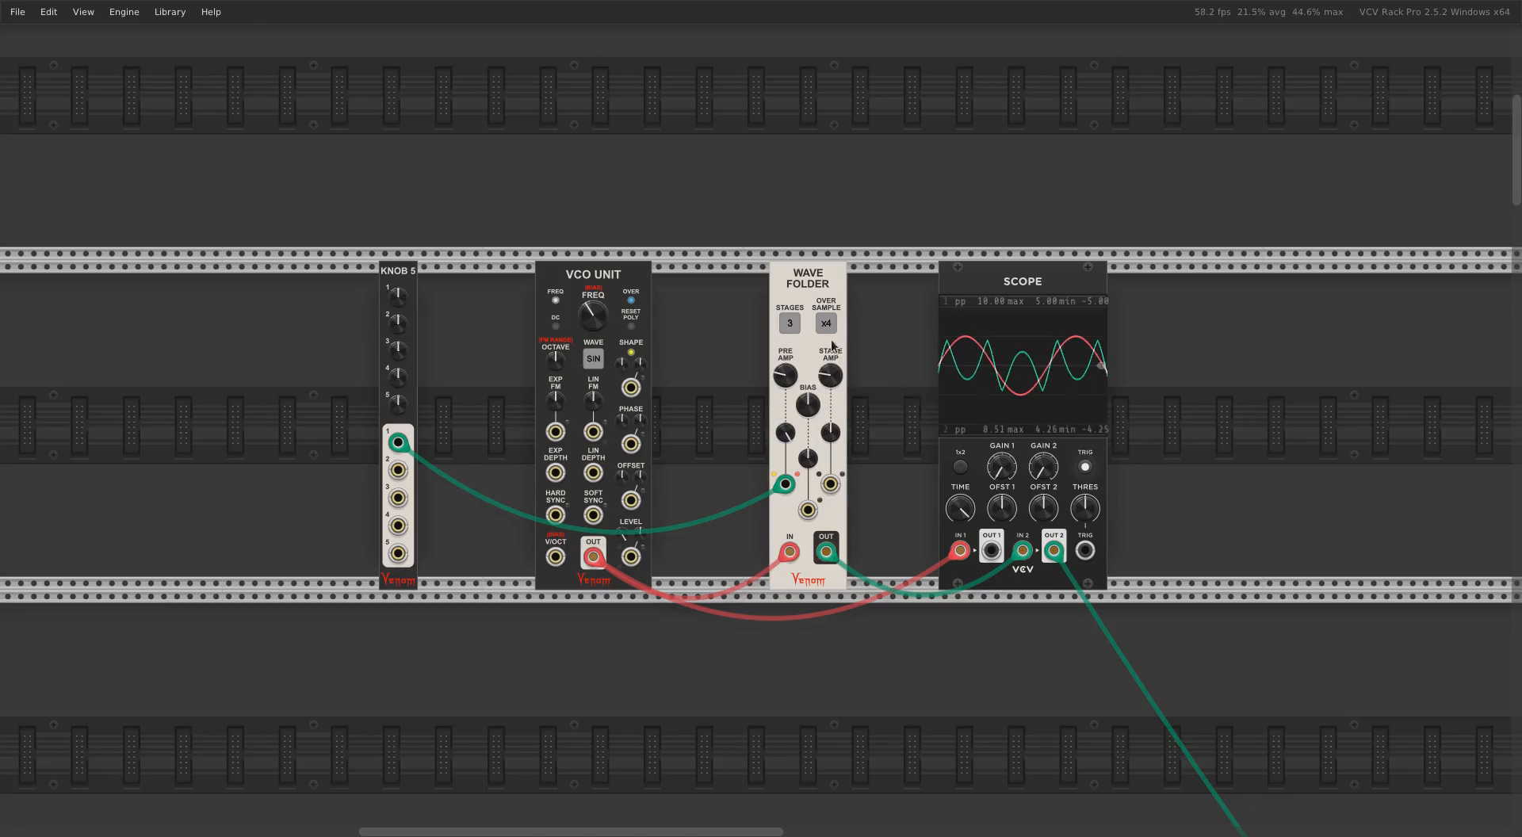
Allow oversampling on the Wave Folder's Pre Amp CV input, then disable it there again.
right_click(789, 491)
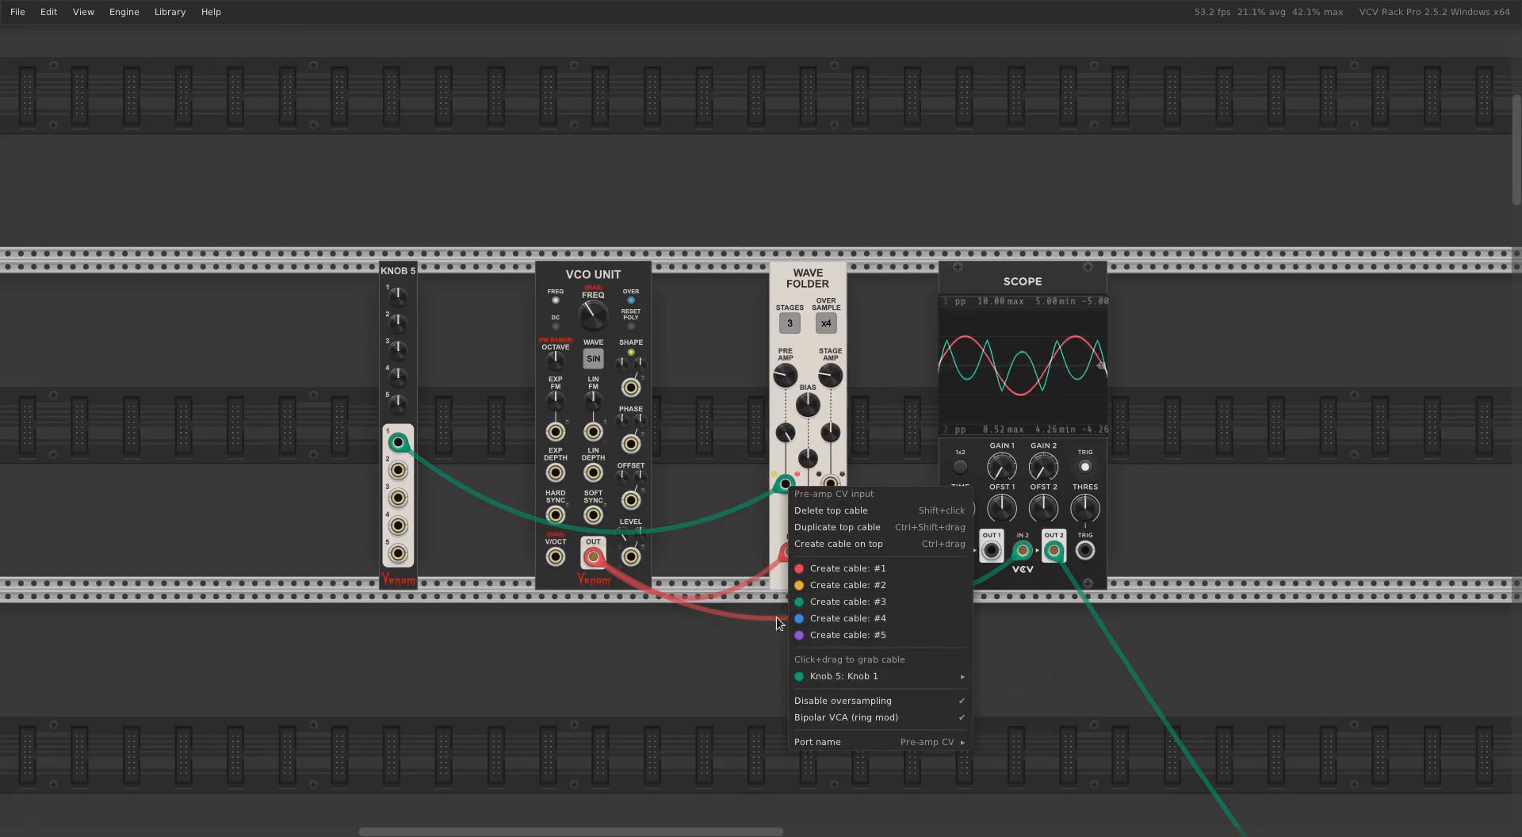
left_click(841, 701)
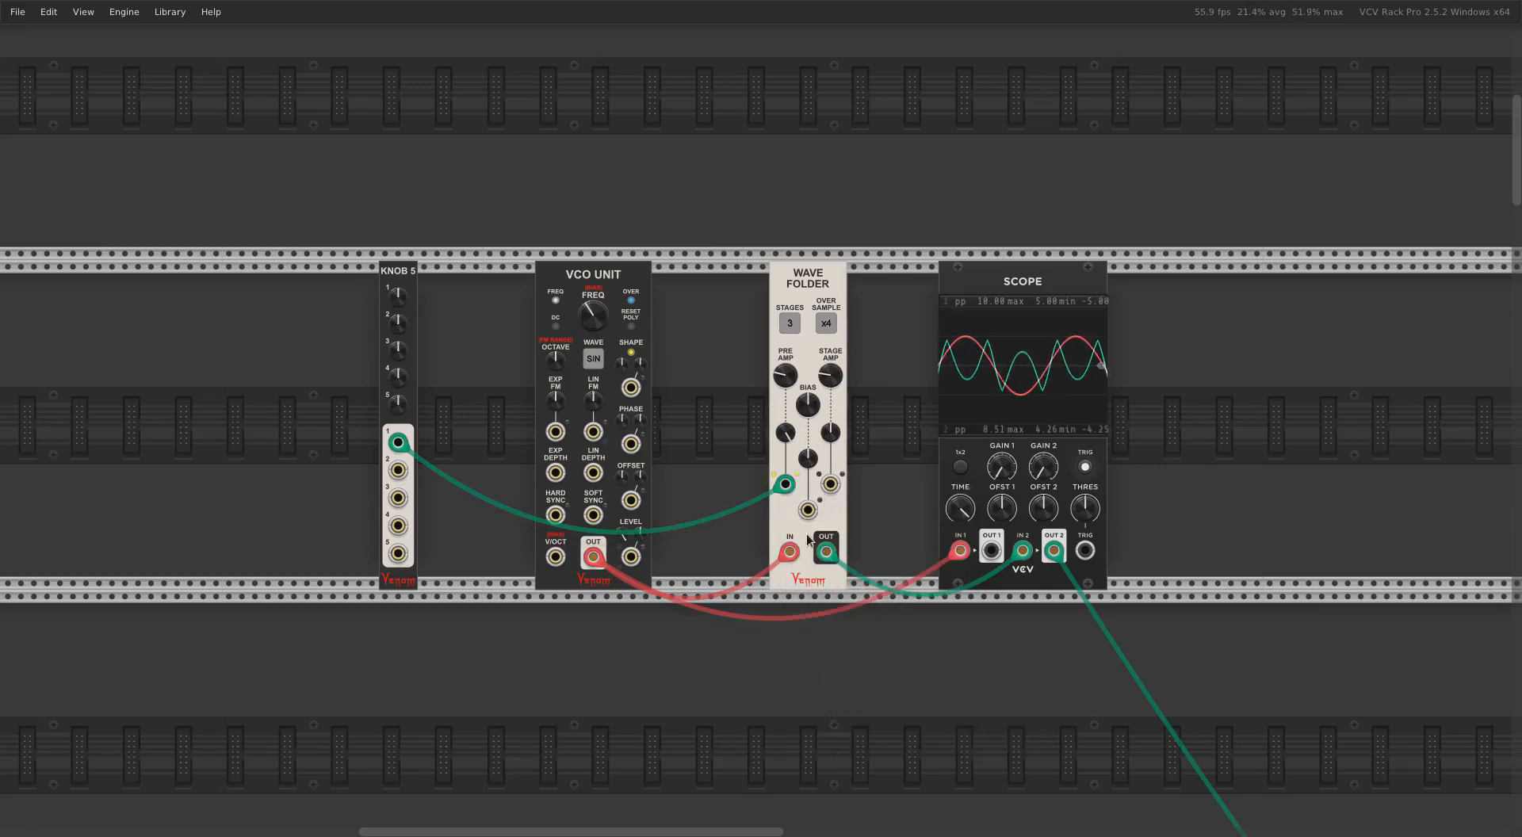
right_click(790, 488)
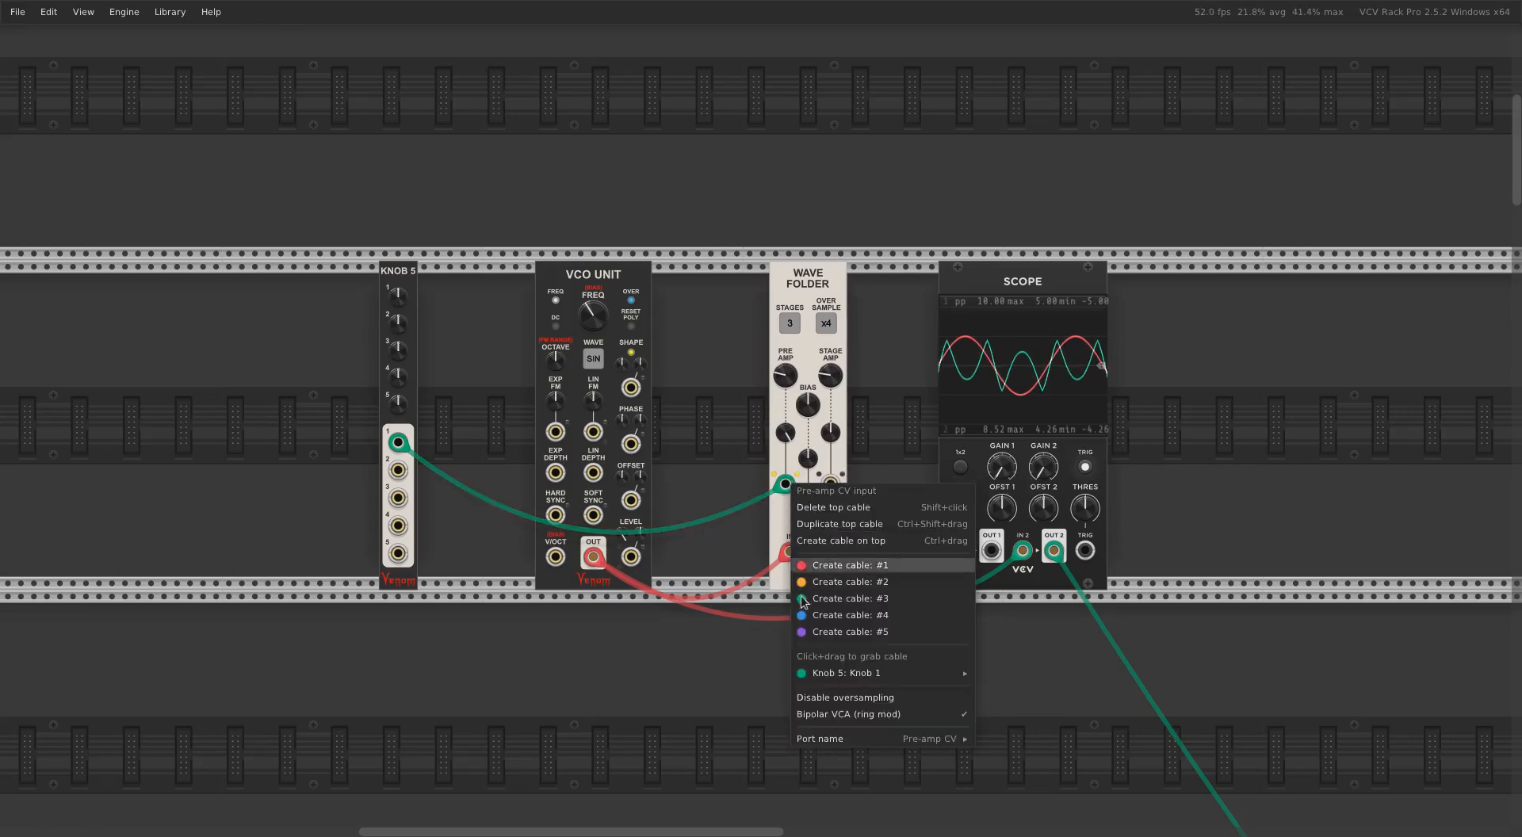
left_click(821, 701)
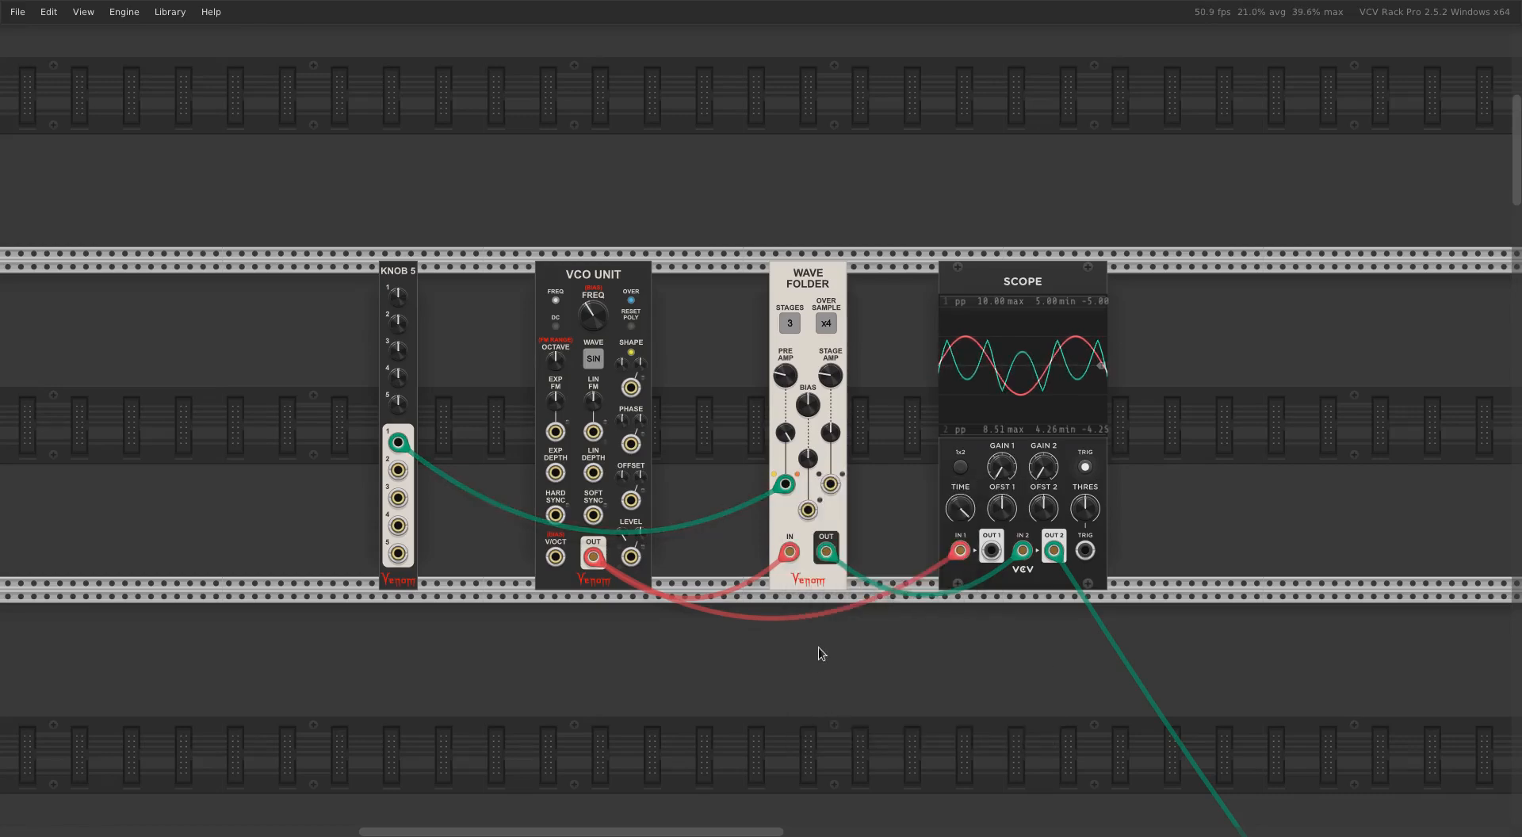
Disconnect Knob 5's cable from the Wave Folder's Pre Amp CV input and turn the VCO Unit's Level fully down.
left_click_drag(786, 490, 767, 498)
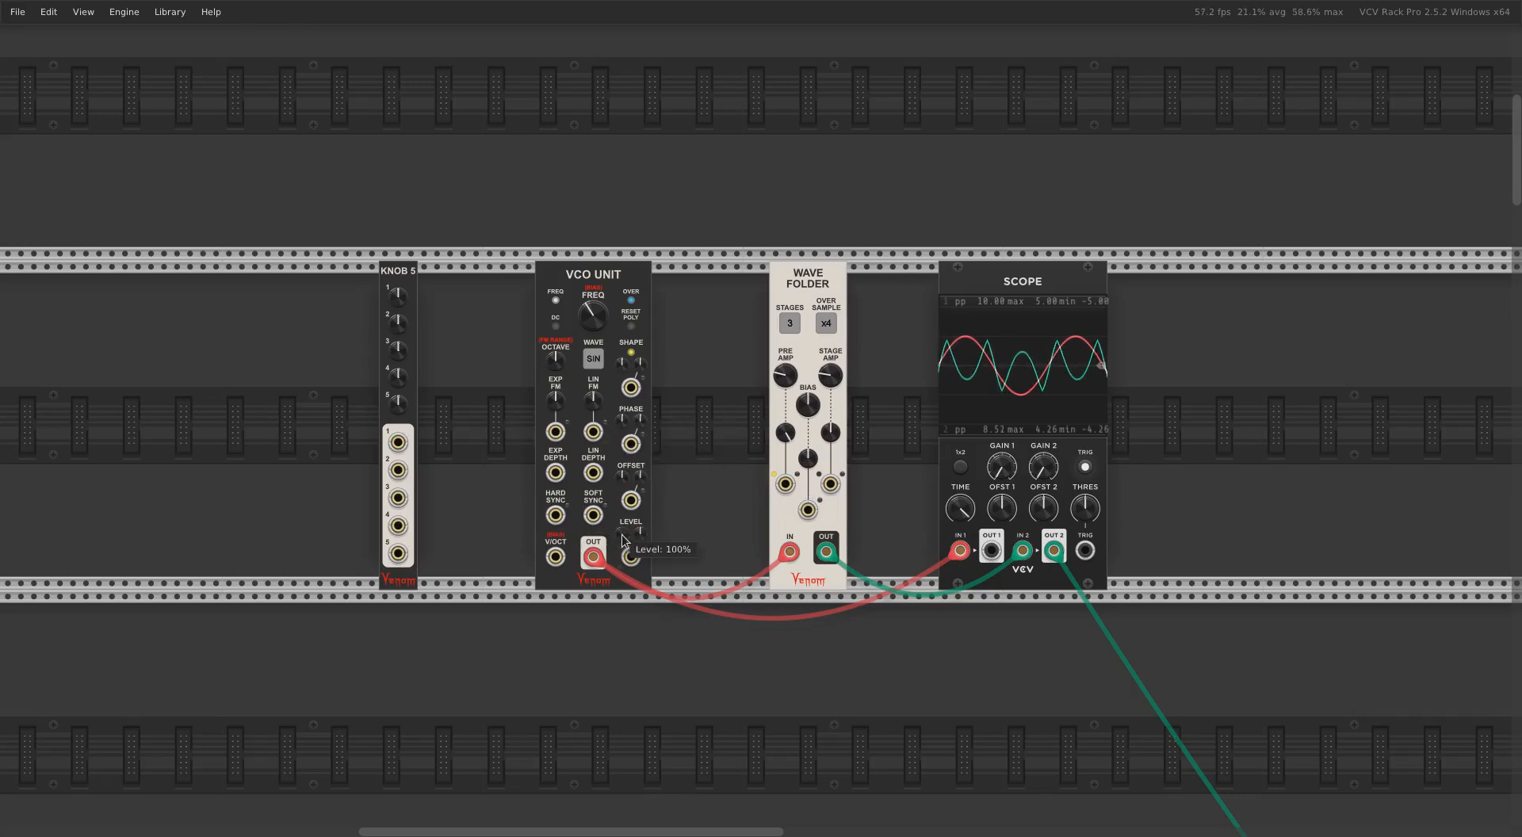
left_click_drag(624, 541, 623, 713)
Examine the Pre Amp controls of the upper Wave Folder and the lower patch row containing the red Wave Folder.
scroll(1353, 242, "down", 10)
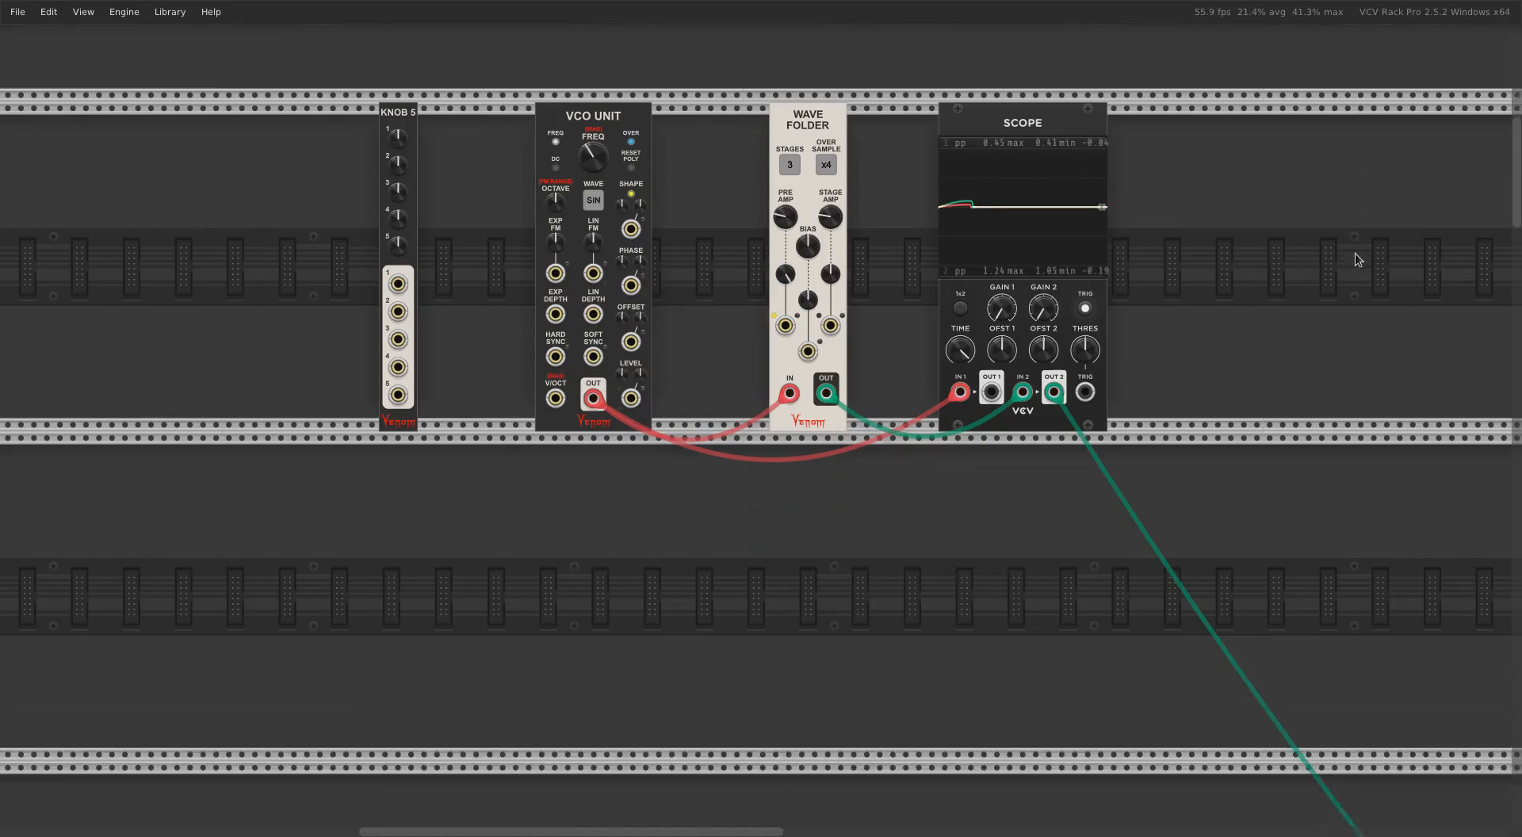
scroll(1312, 230, "down", 3)
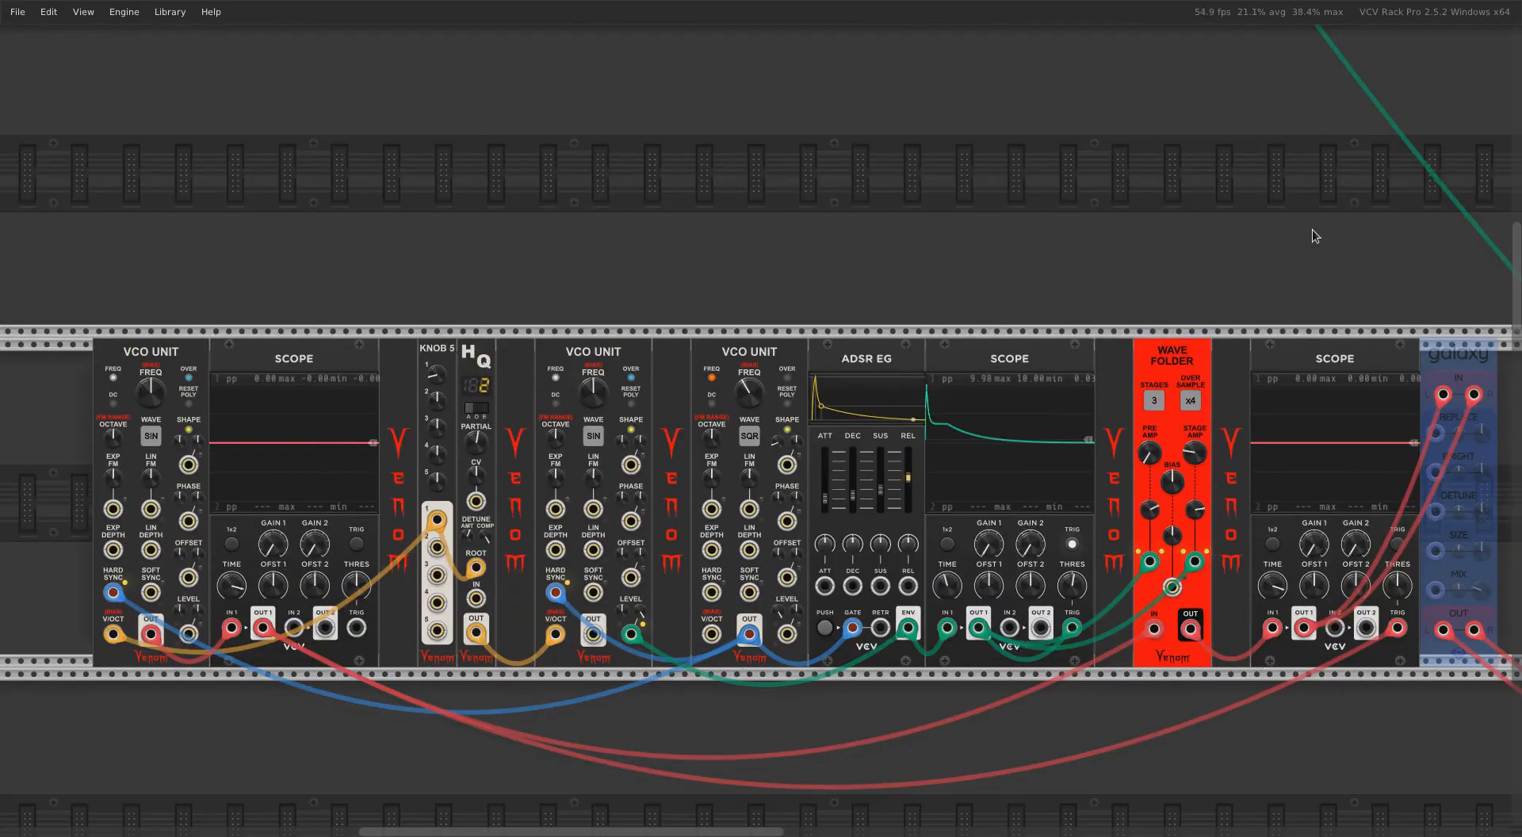
scroll(1313, 229, "up", 10)
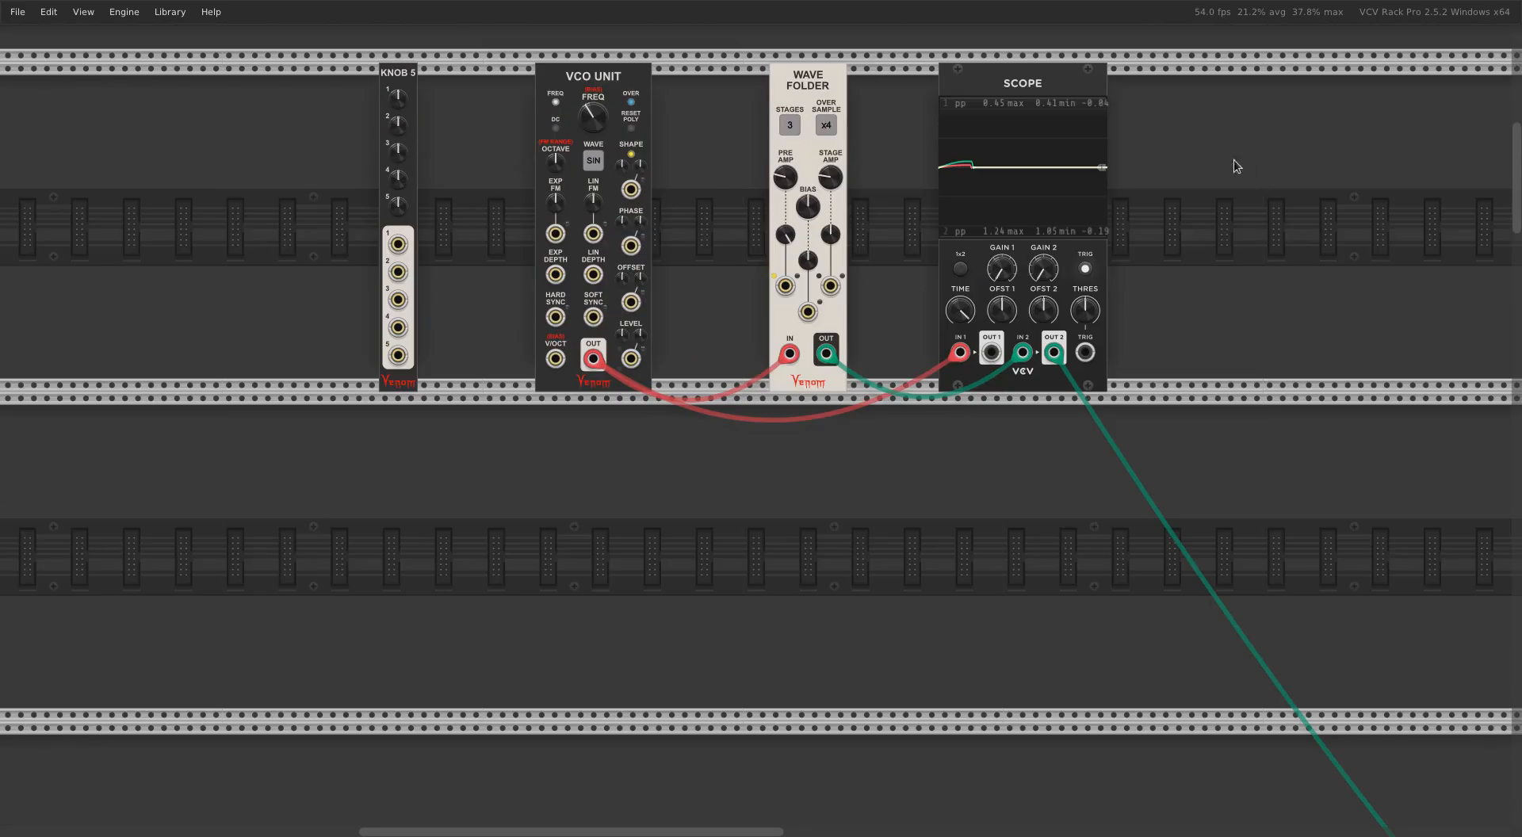
mouse_move(785, 238)
mouse_move(787, 184)
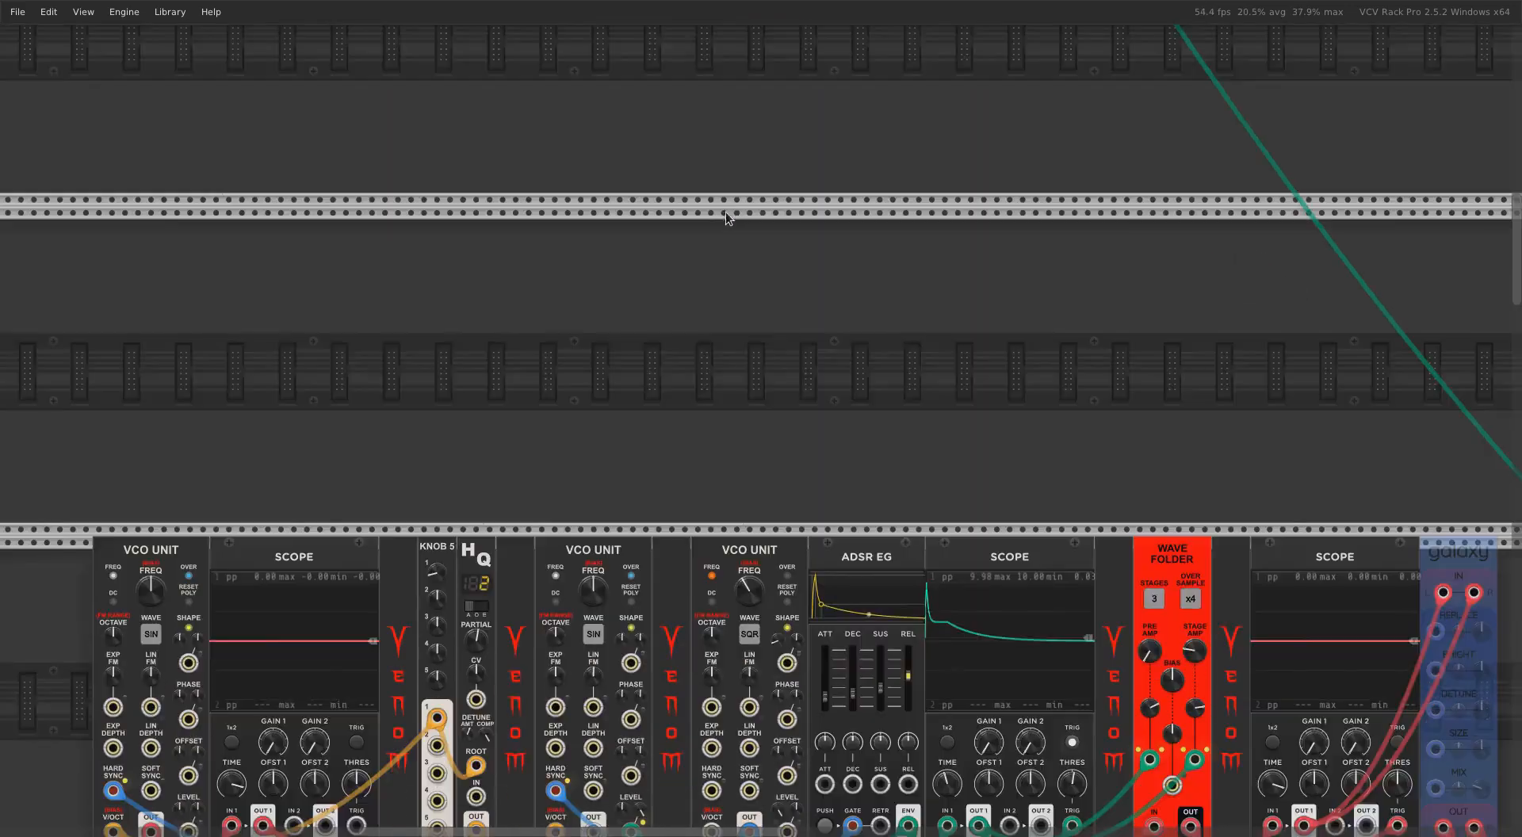
scroll(726, 212, "down", 5)
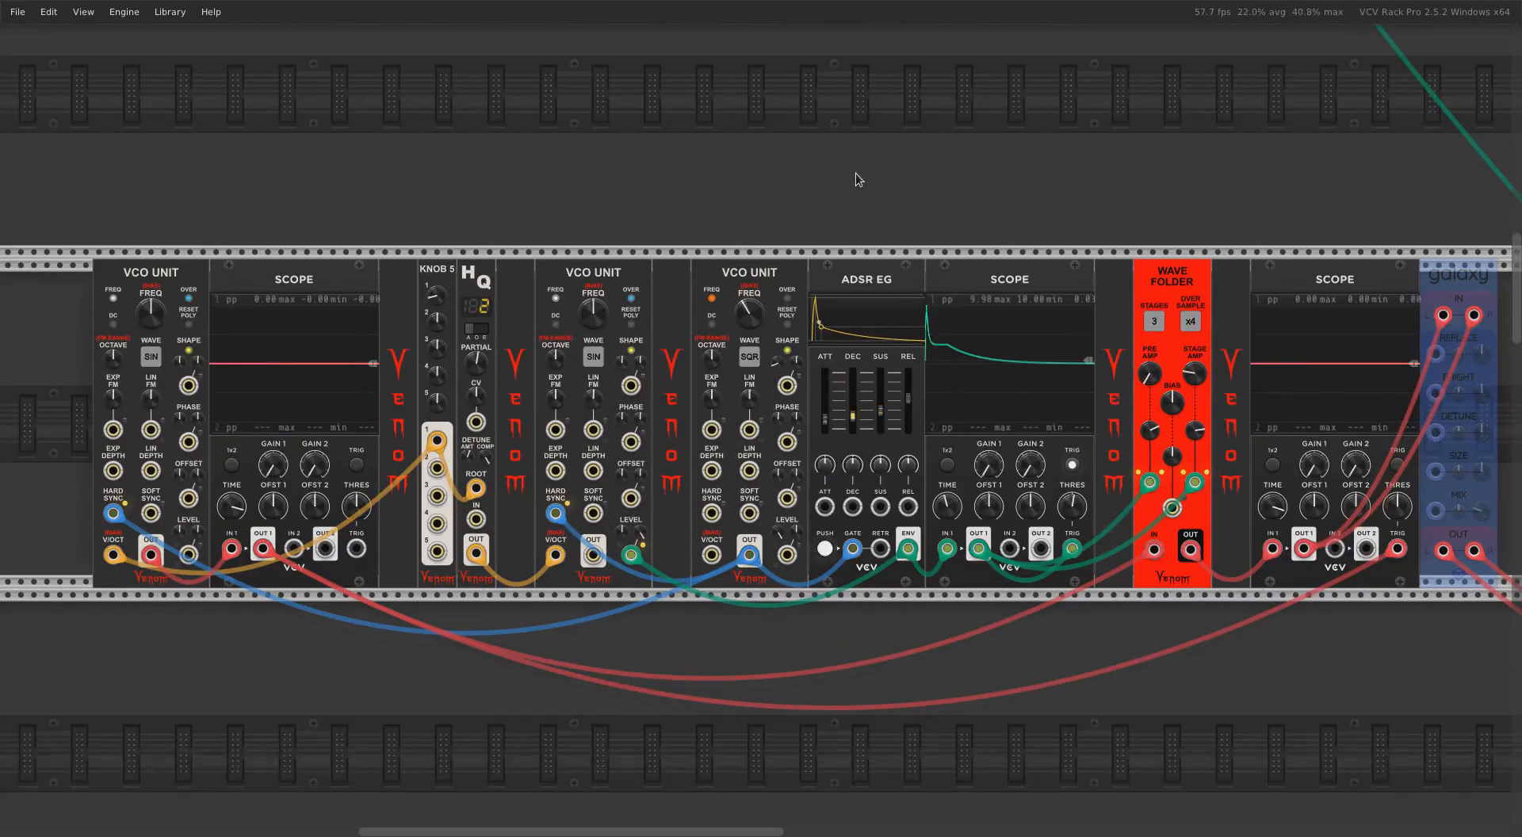
Turn the first VCO Unit's Level fully up and reset the red Wave Folder's Pre Amp and Stage Amp CV amounts to 0%.
left_click_drag(634, 832, 638, 831)
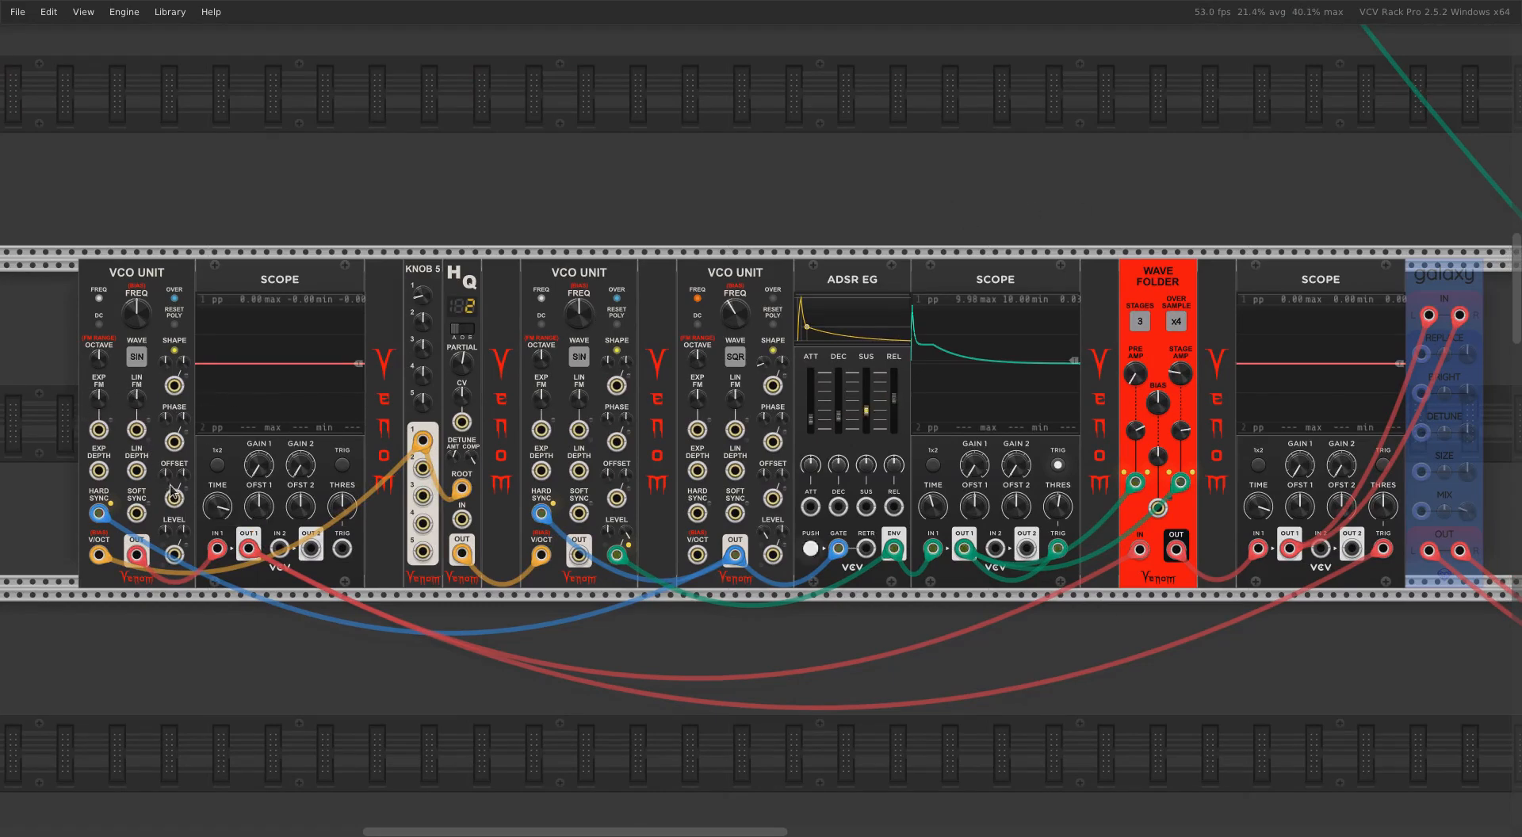
mouse_move(166, 480)
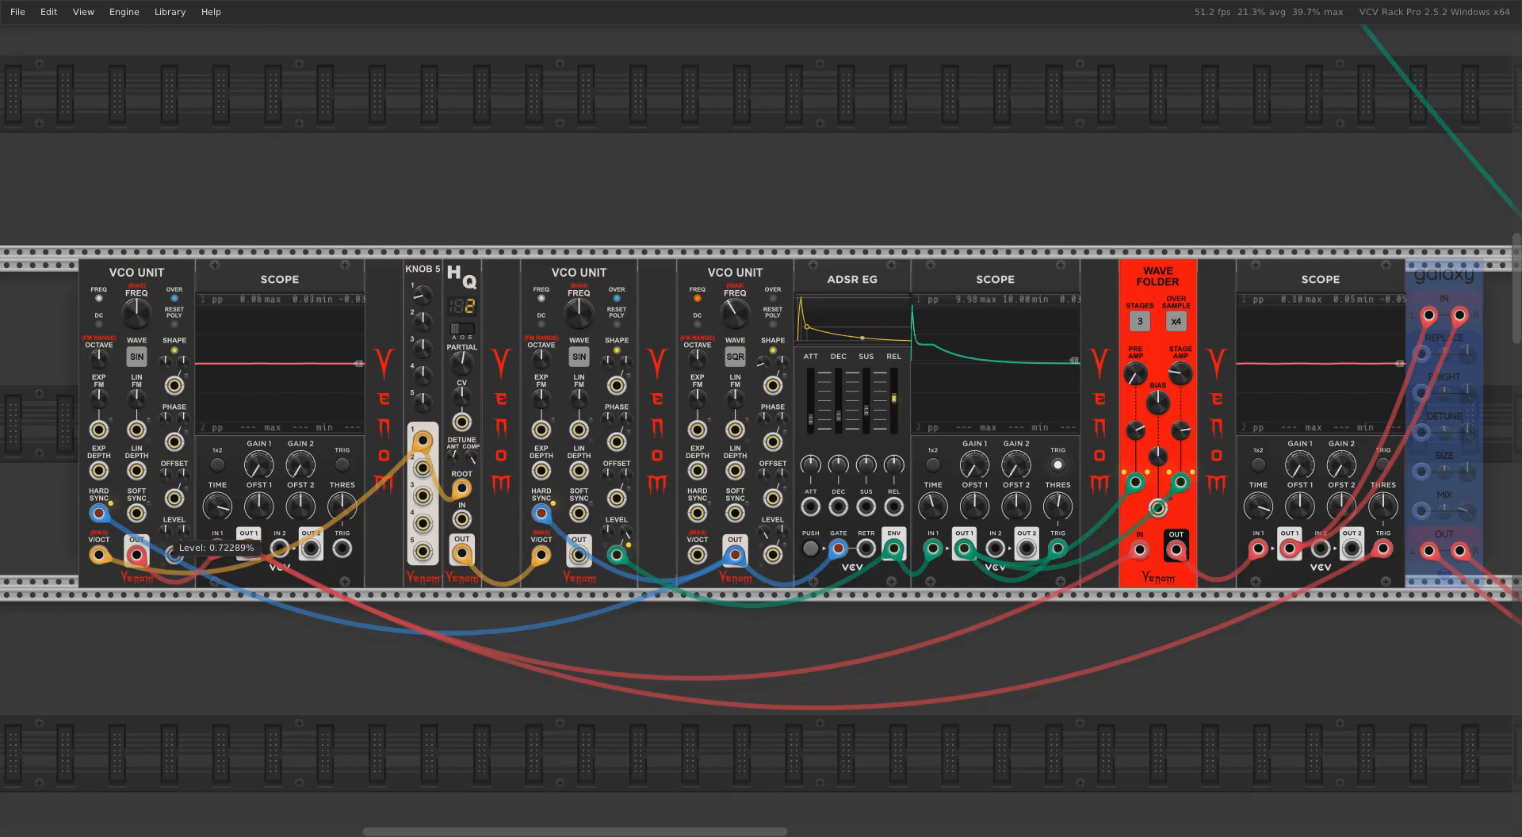
left_click_drag(174, 553, 174, 476)
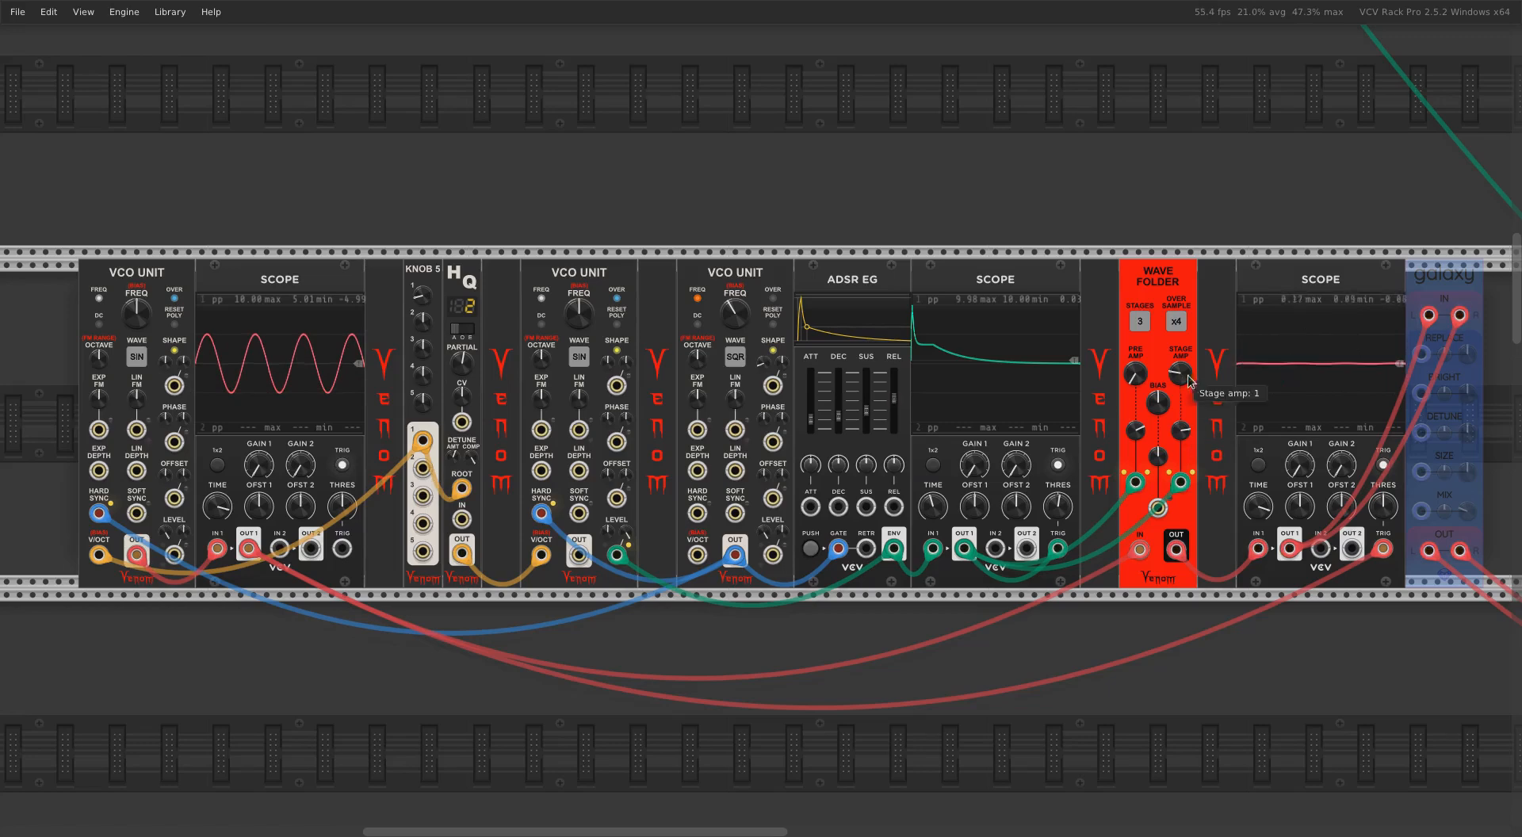
mouse_move(1189, 429)
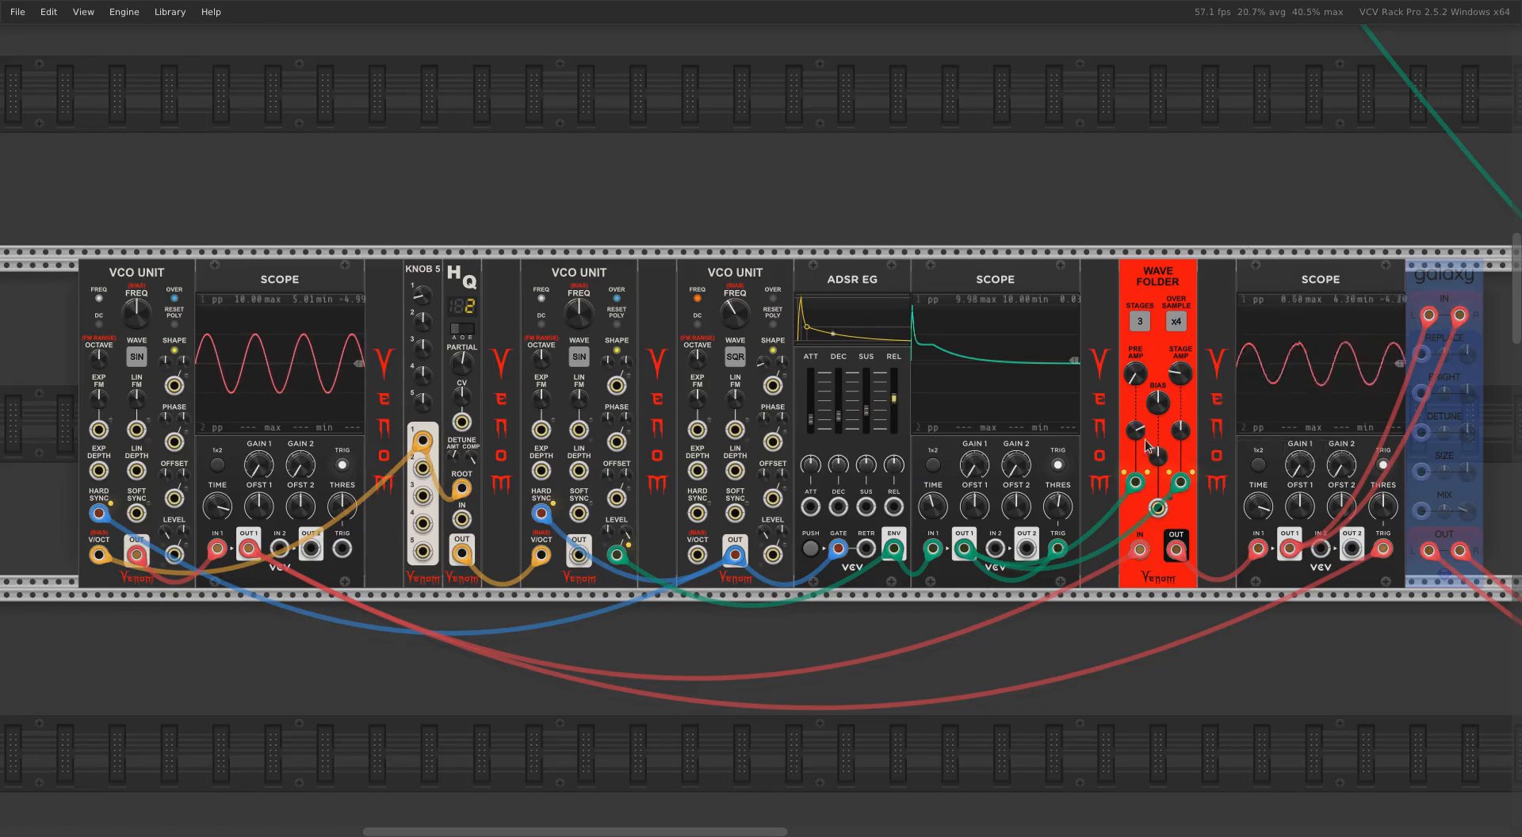
mouse_move(1135, 431)
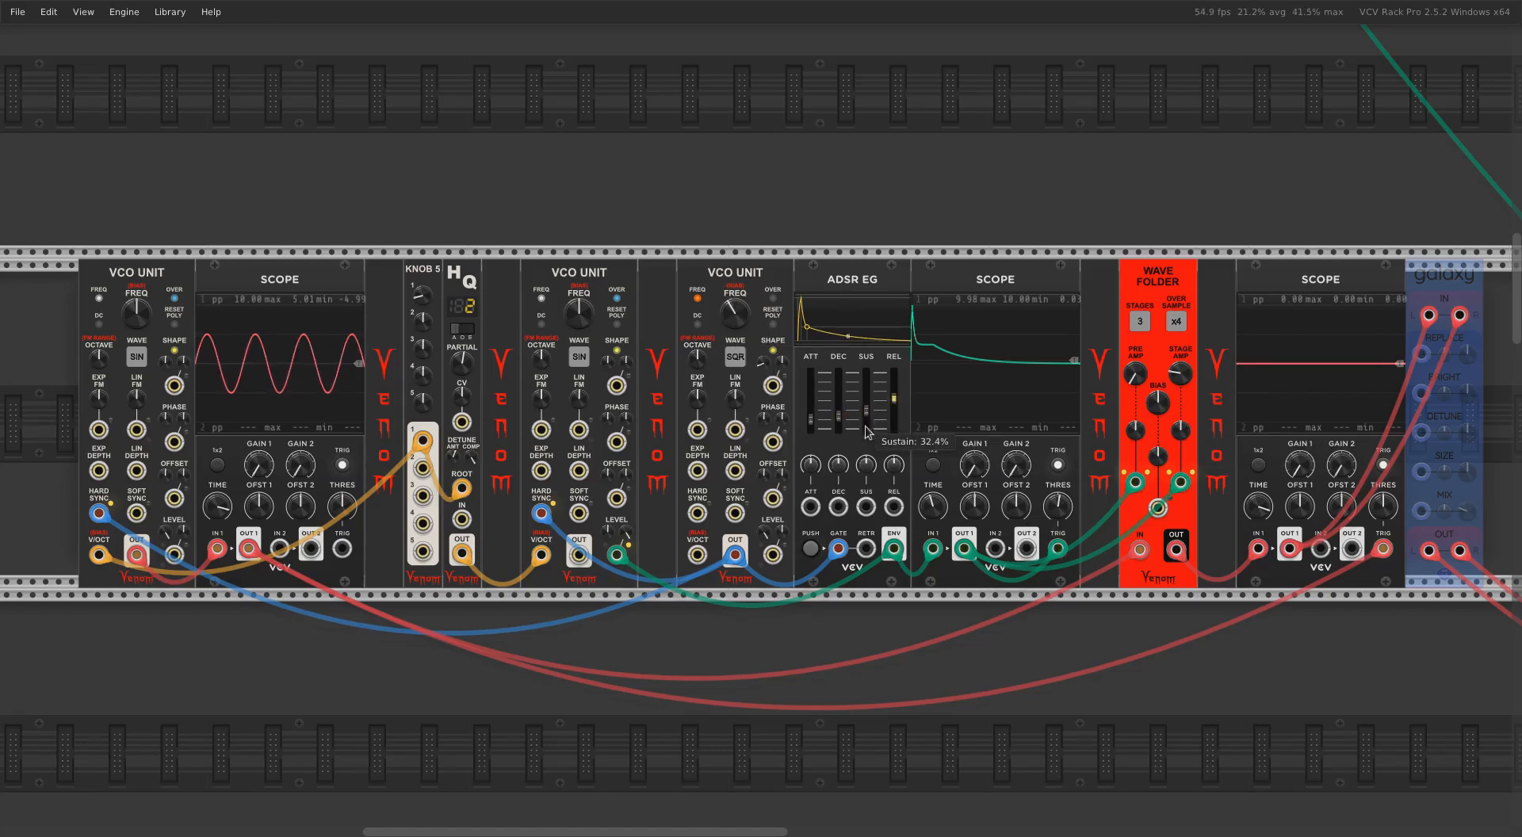
Check the ADSR EG gate and Wave Folder amp settings, and raise the Wave Folder's Pre Amp CV amount to about 97%.
mouse_move(842, 551)
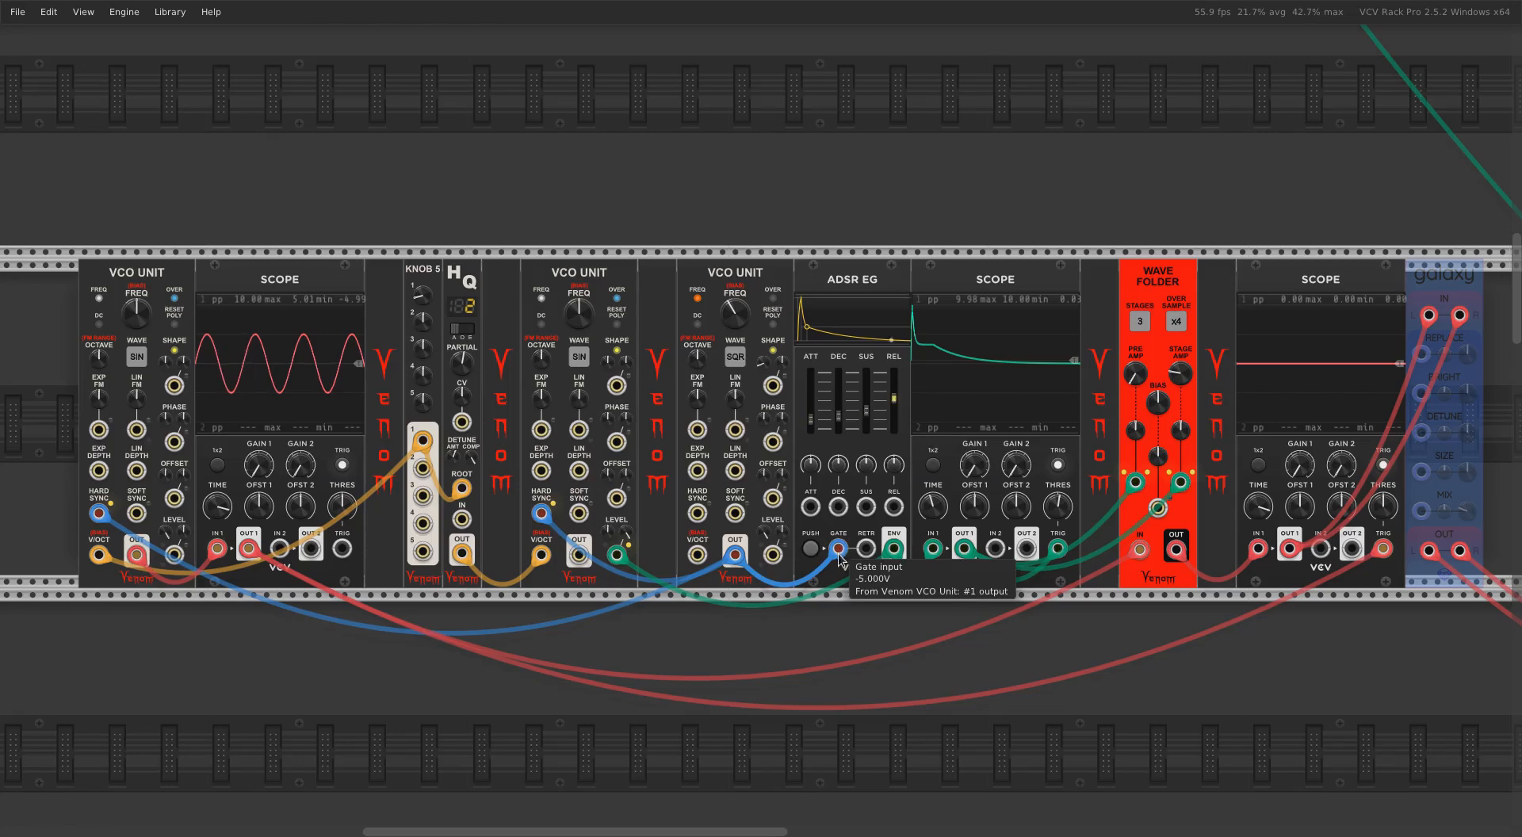
mouse_move(933, 552)
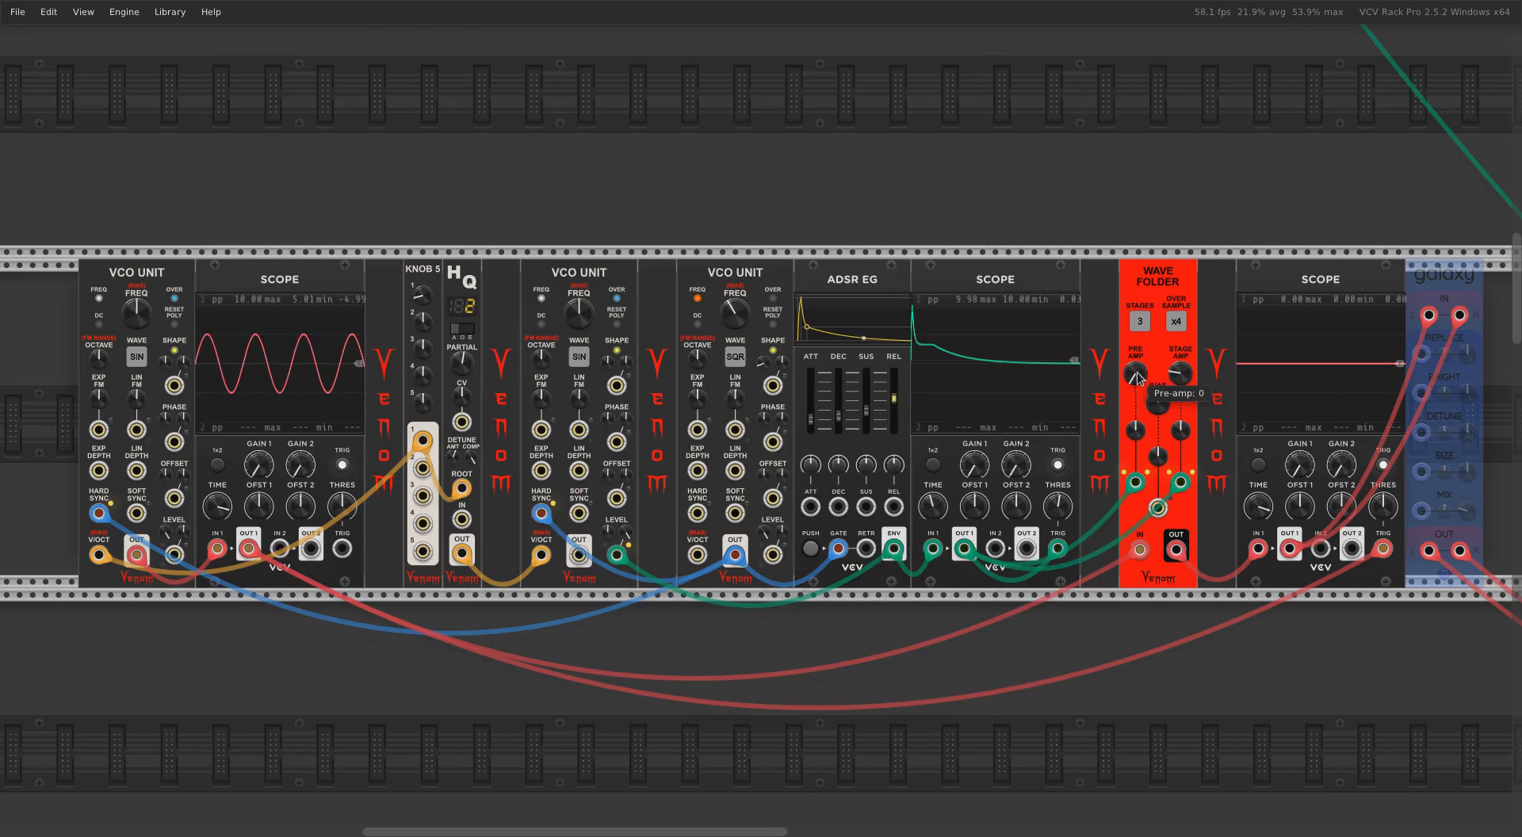
mouse_move(1185, 376)
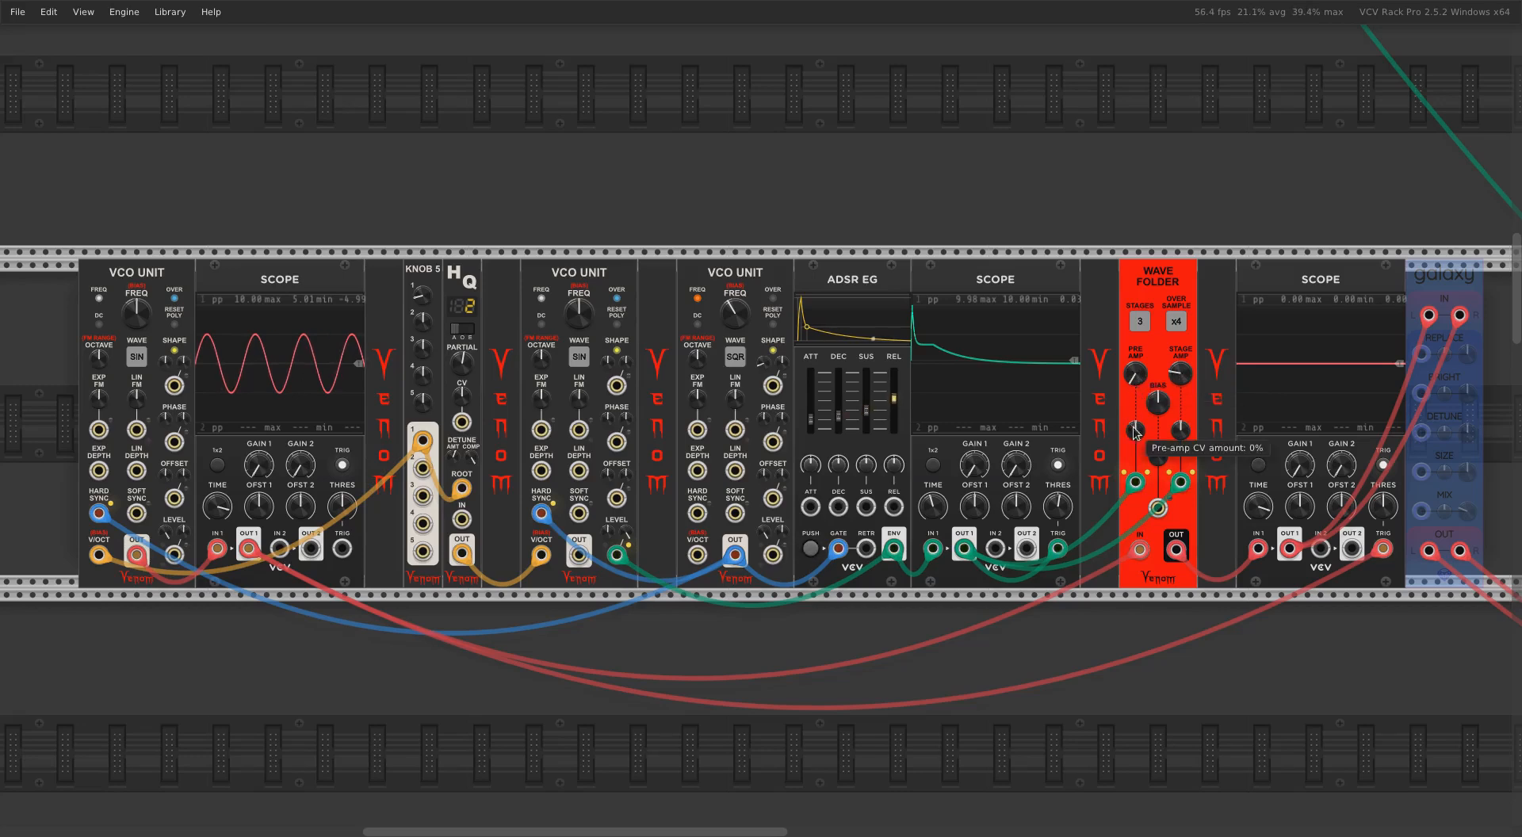
left_click_drag(1137, 435, 1136, 426)
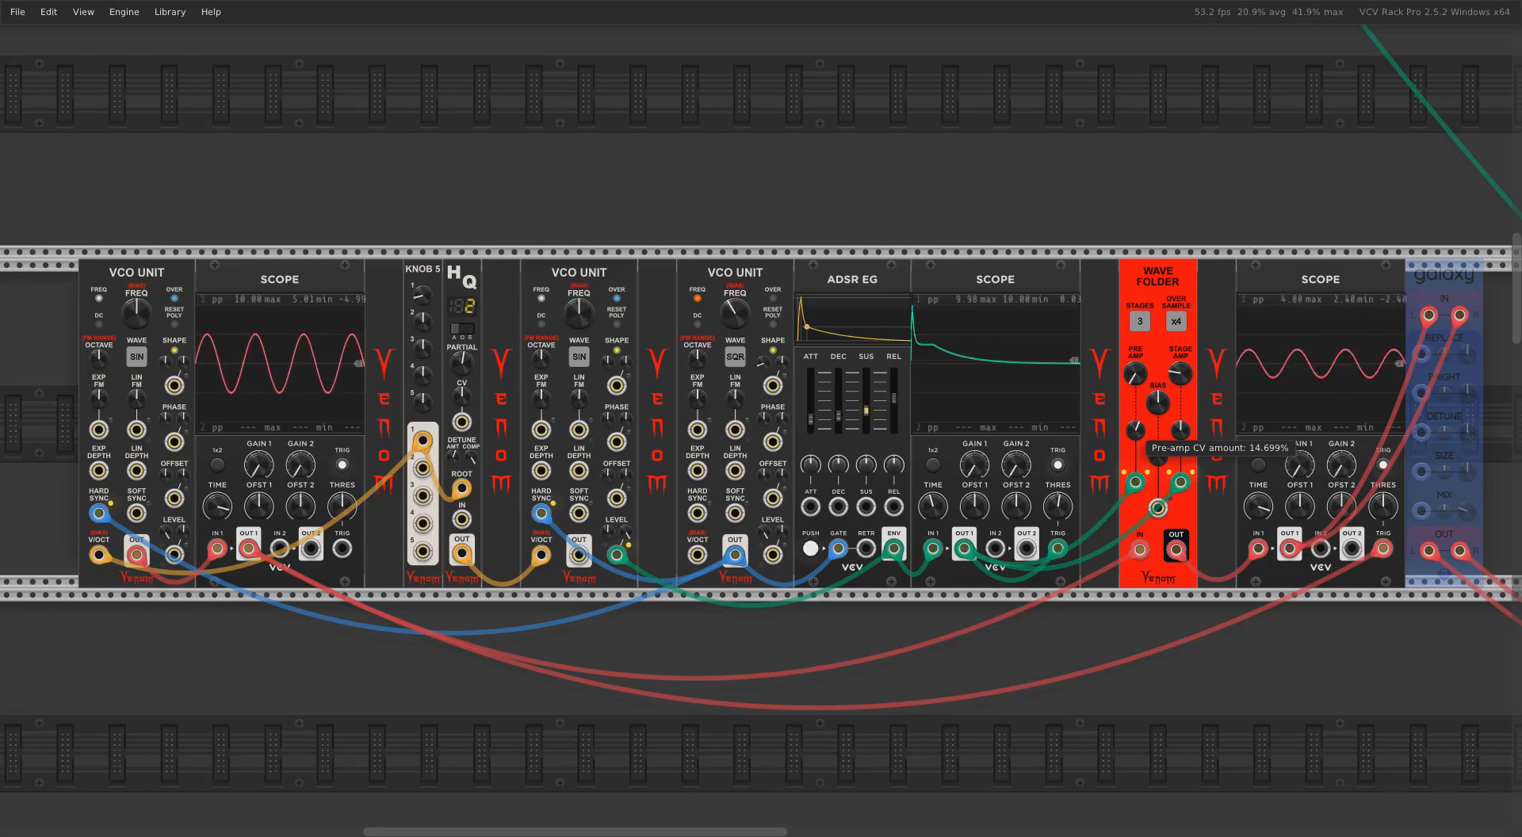
left_click_drag(1135, 431, 1135, 371)
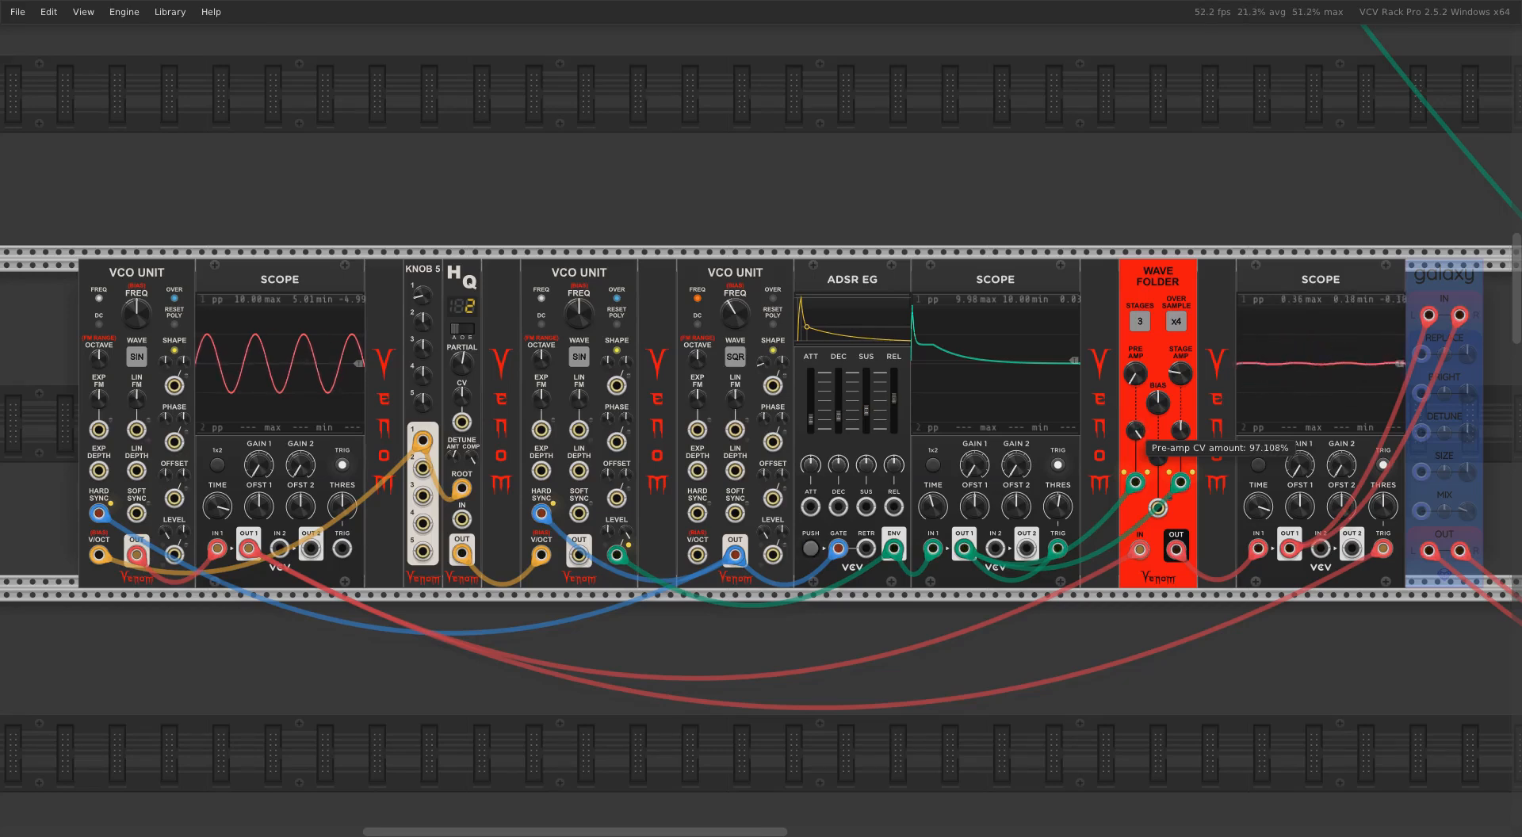
Lengthen the ADSR EG's Release and adjust the frequency of the VCO Unit that drives its gate.
left_click_drag(894, 399, 894, 376)
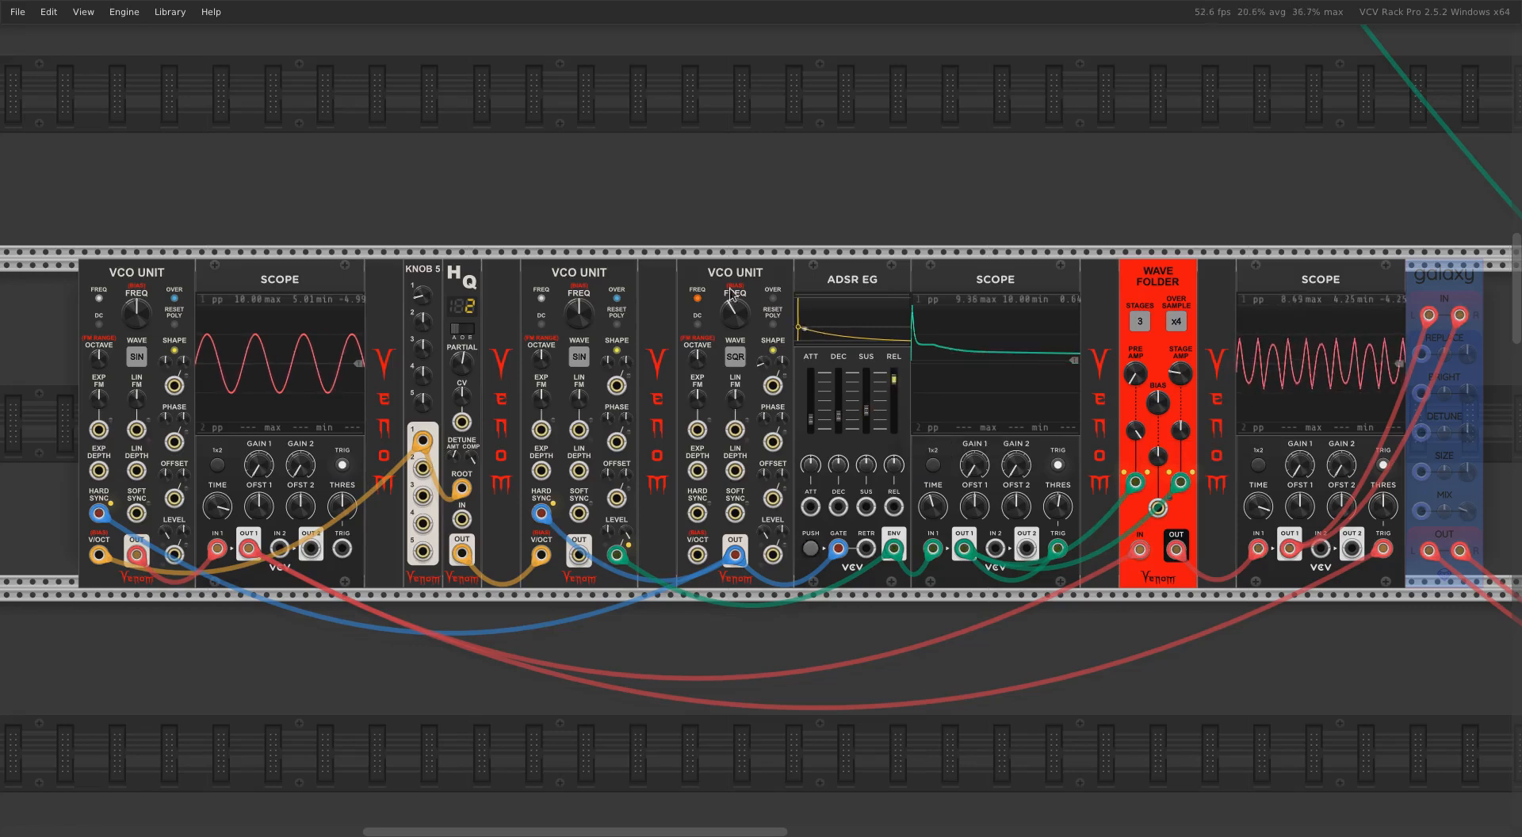
left_click_drag(731, 295, 731, 317)
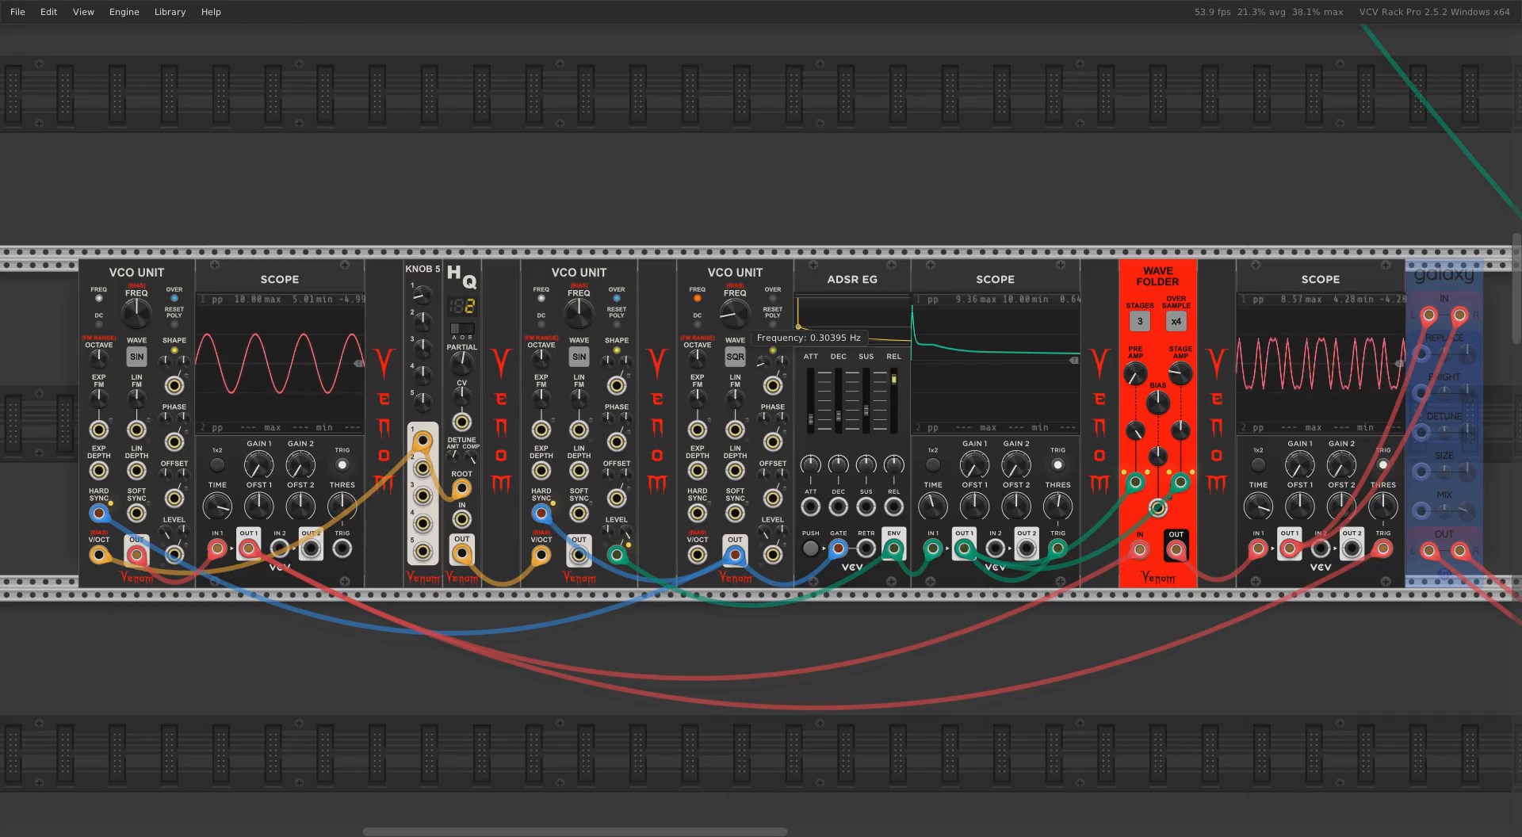
left_click_drag(731, 318, 731, 310)
Set the Wave Folder's Pre Amp CV amount to about 39%, with a higher Stage Amp CV amount and a Bias of about 3.3 V.
left_click_drag(1135, 430, 1135, 496)
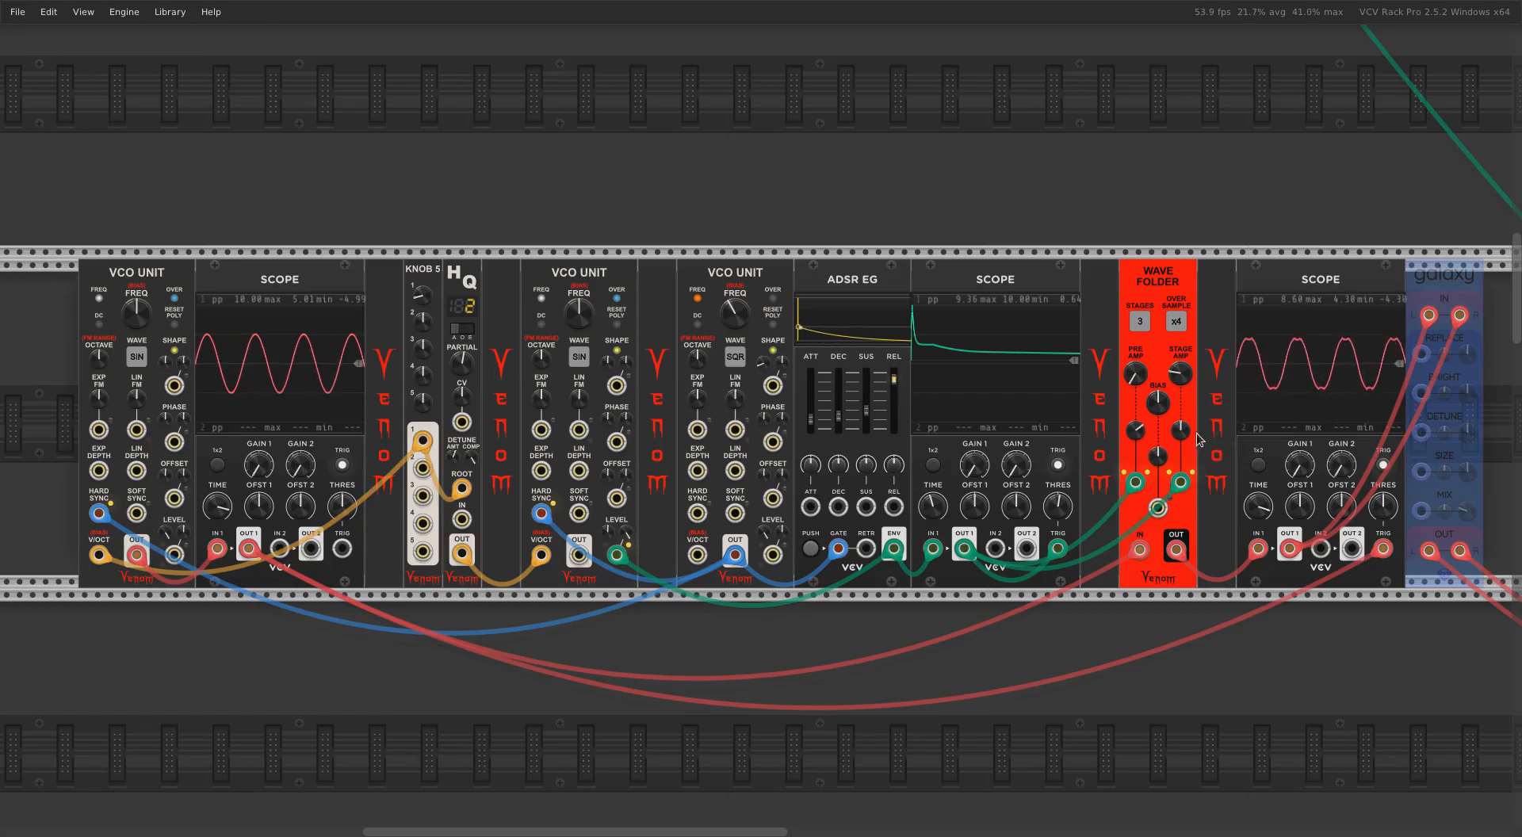
left_click_drag(1184, 429, 1184, 420)
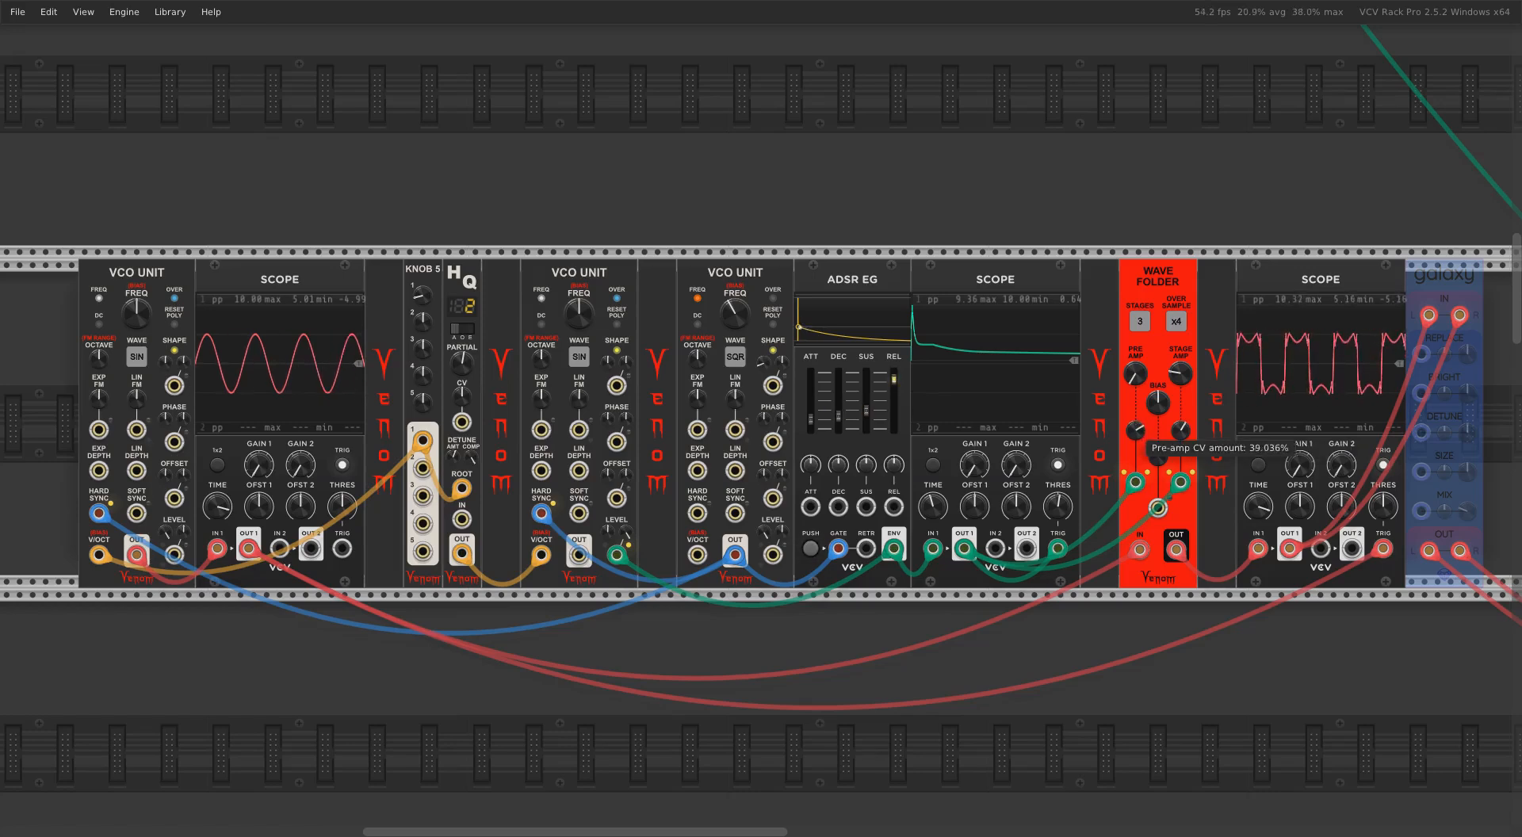
left_click_drag(1158, 456, 1157, 511)
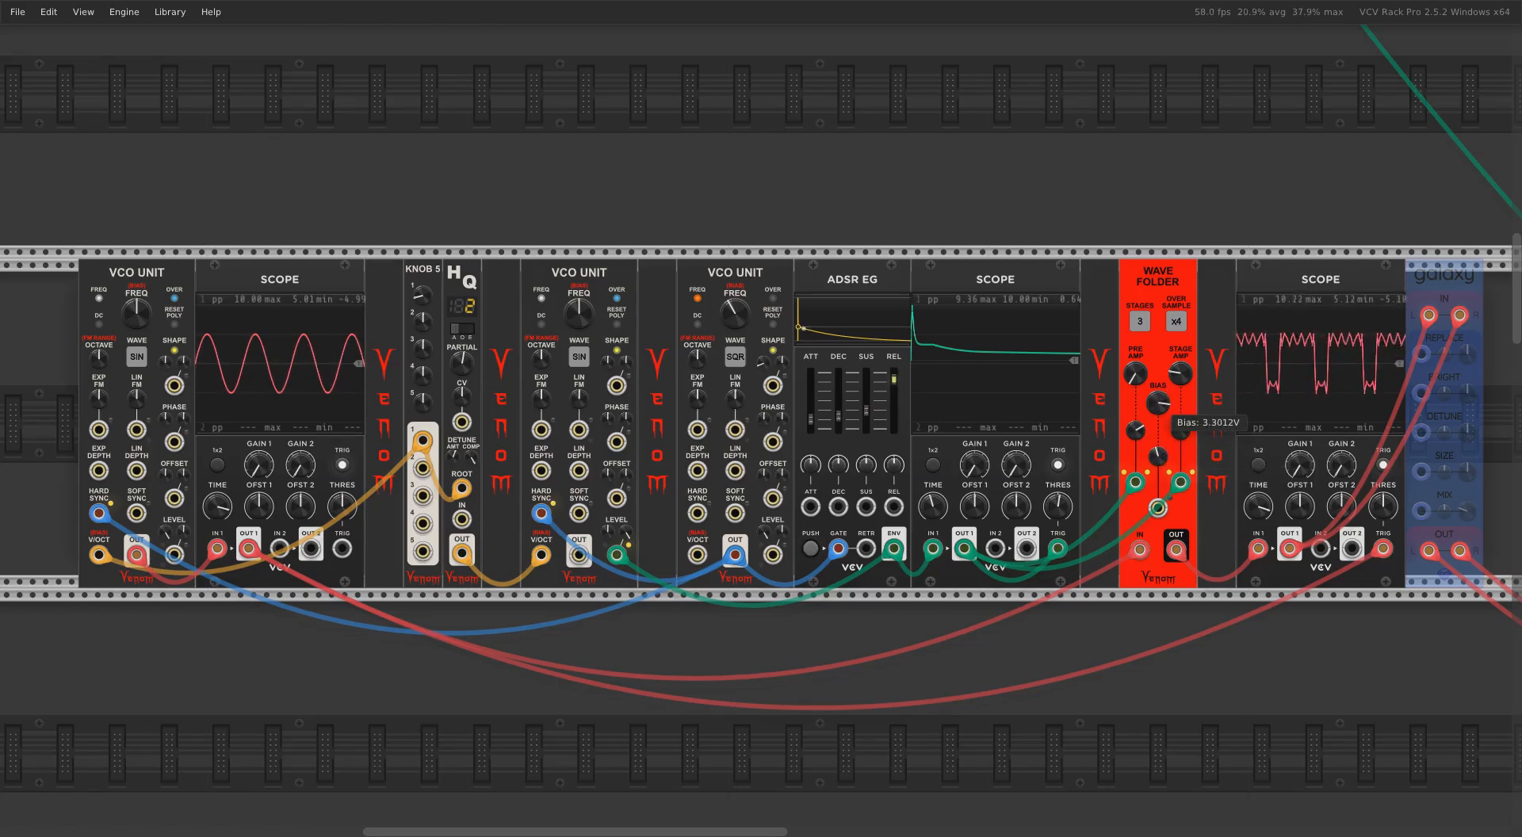
Reset the Wave Folder's Pre Amp and Stage Amp CV amounts to 0% and readjust its Bias and Stage Amp.
left_click_drag(1136, 432, 1138, 434)
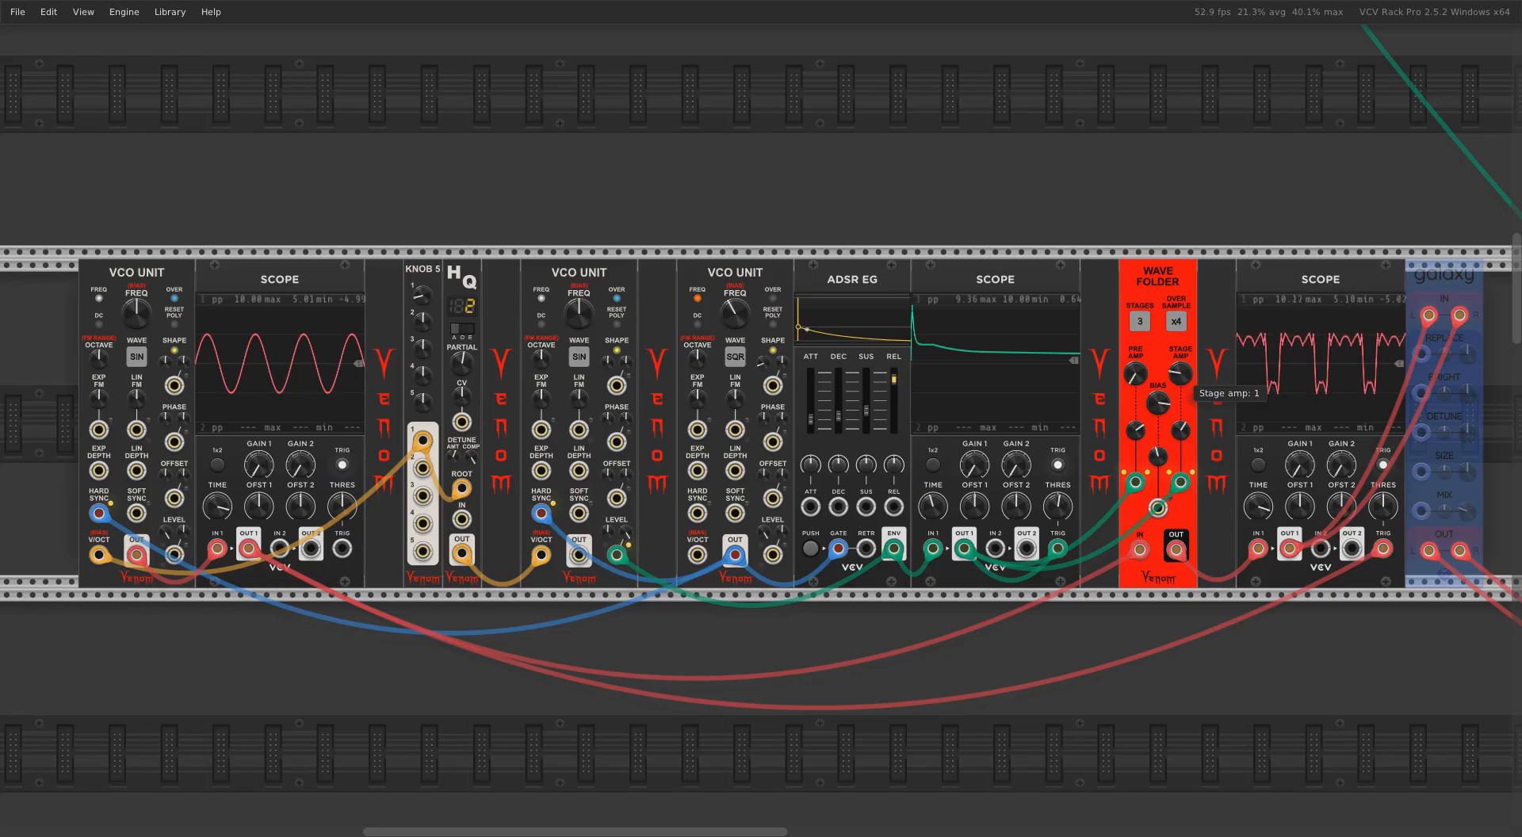
double_click(1137, 432)
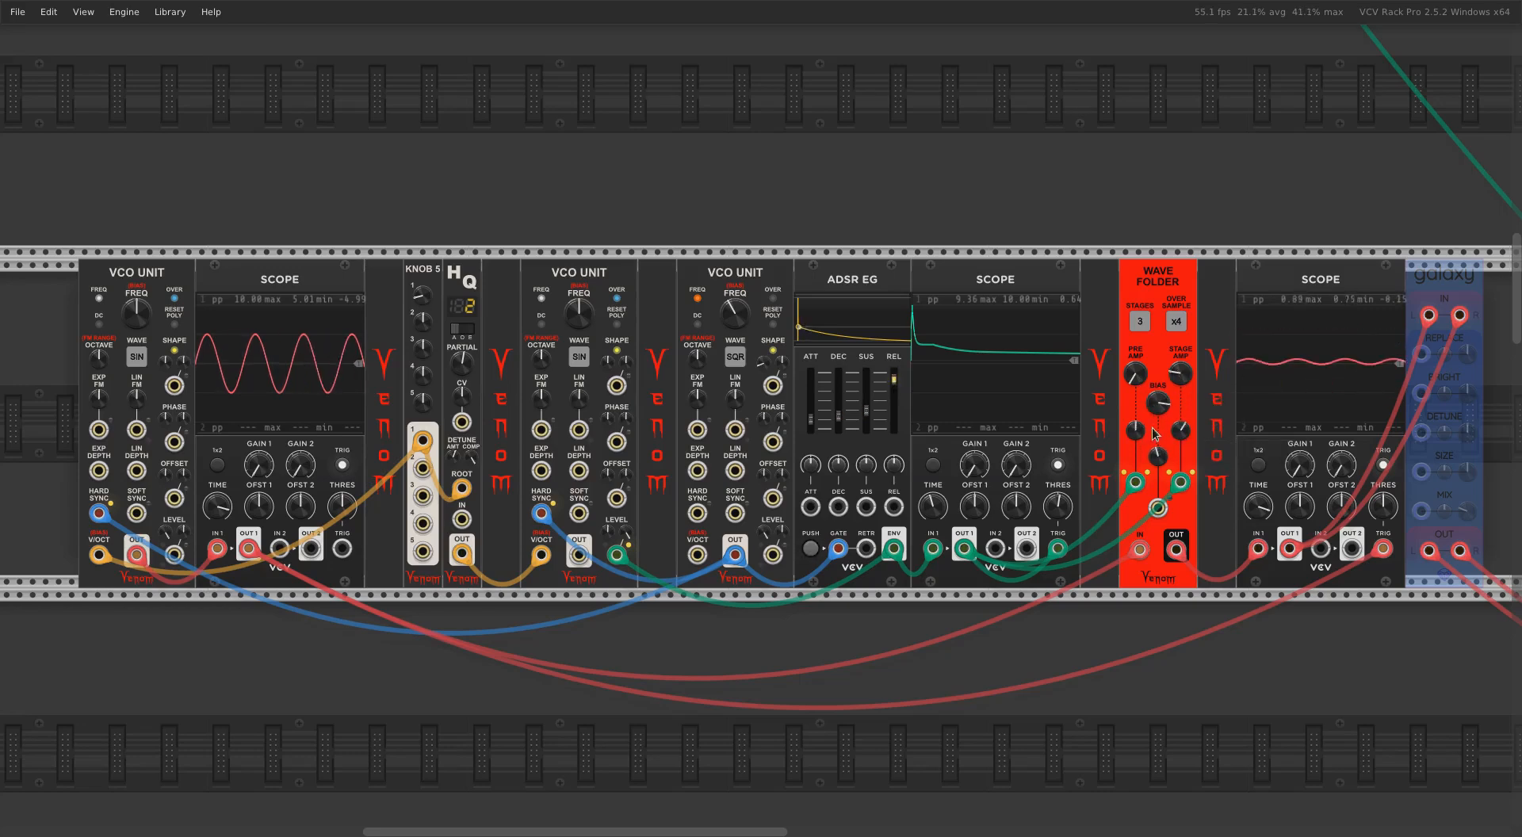
double_click(1183, 433)
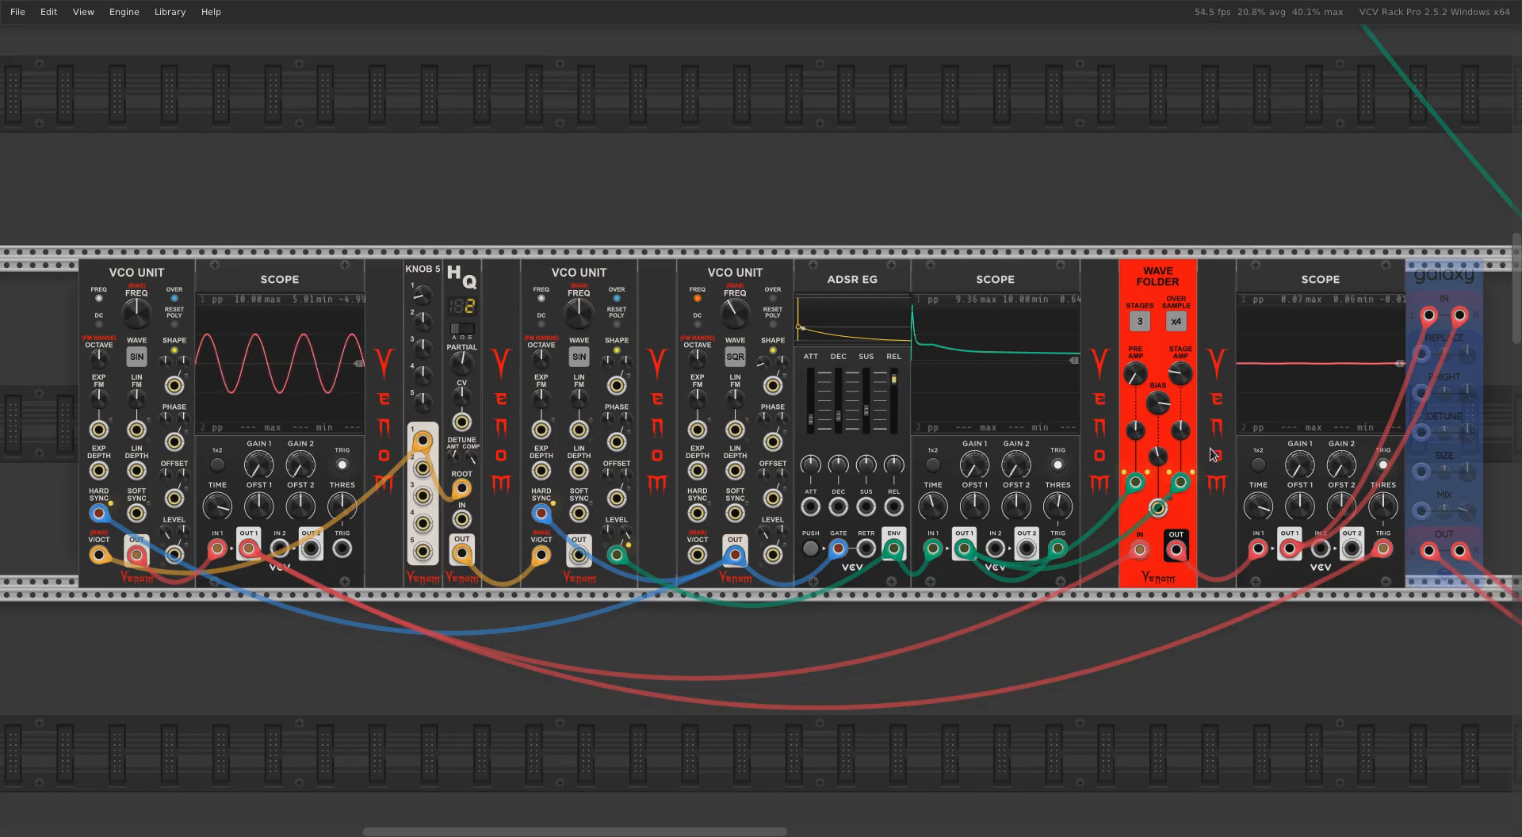
mouse_move(1148, 406)
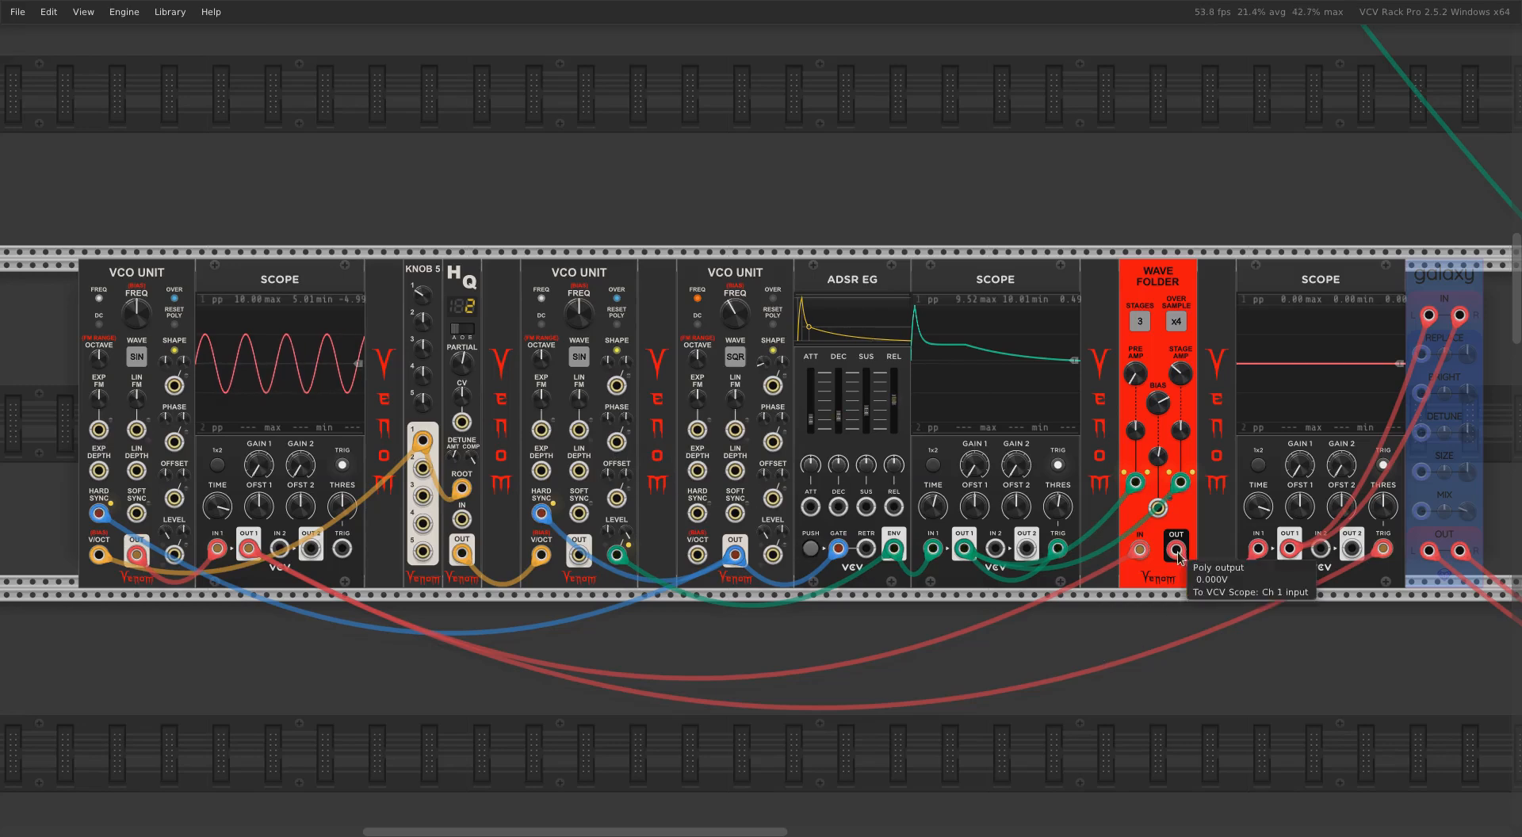
Feed the last Scope from the second VCO Unit's output to preview its signal, then return the cable to the Wave Folder's output.
left_click_drag(1176, 549, 577, 562)
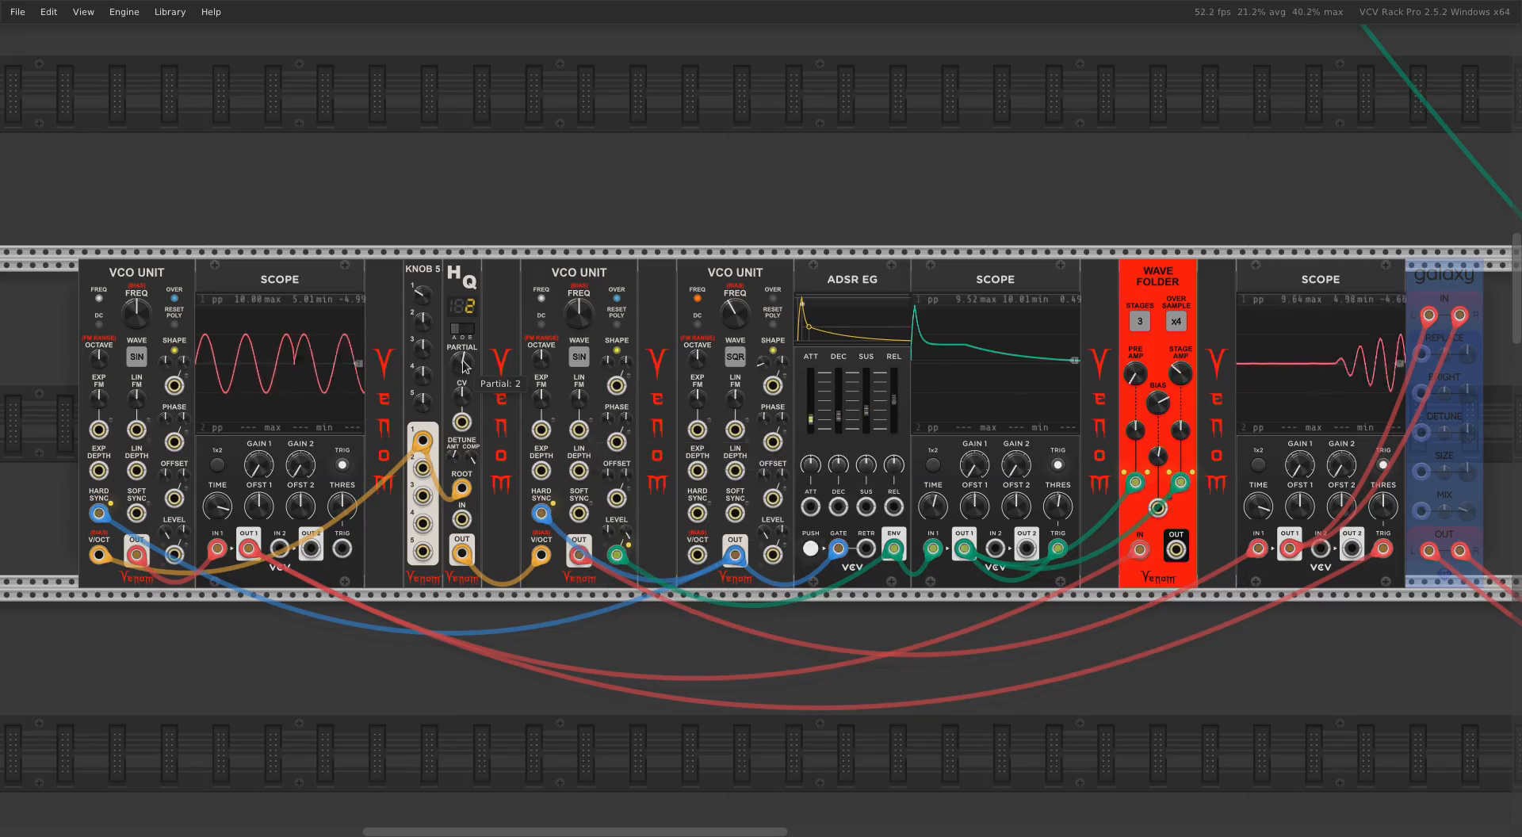
mouse_move(464, 366)
left_mouse_down()
mouse_move(464, 382)
mouse_move(464, 367)
left_mouse_up()
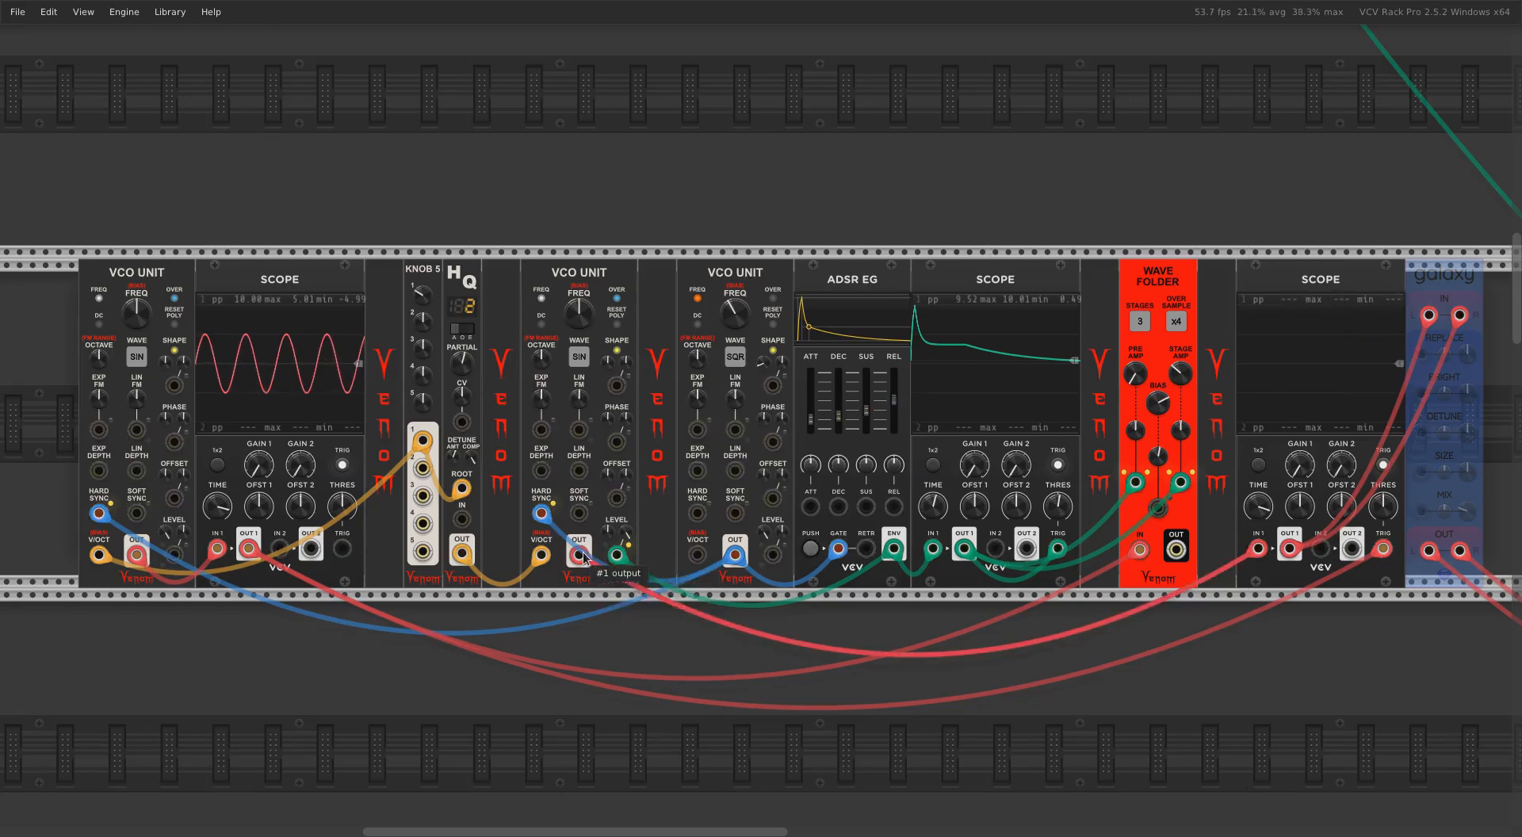
mouse_move(582, 555)
left_mouse_down()
mouse_move(1190, 567)
mouse_move(1176, 548)
left_mouse_up()
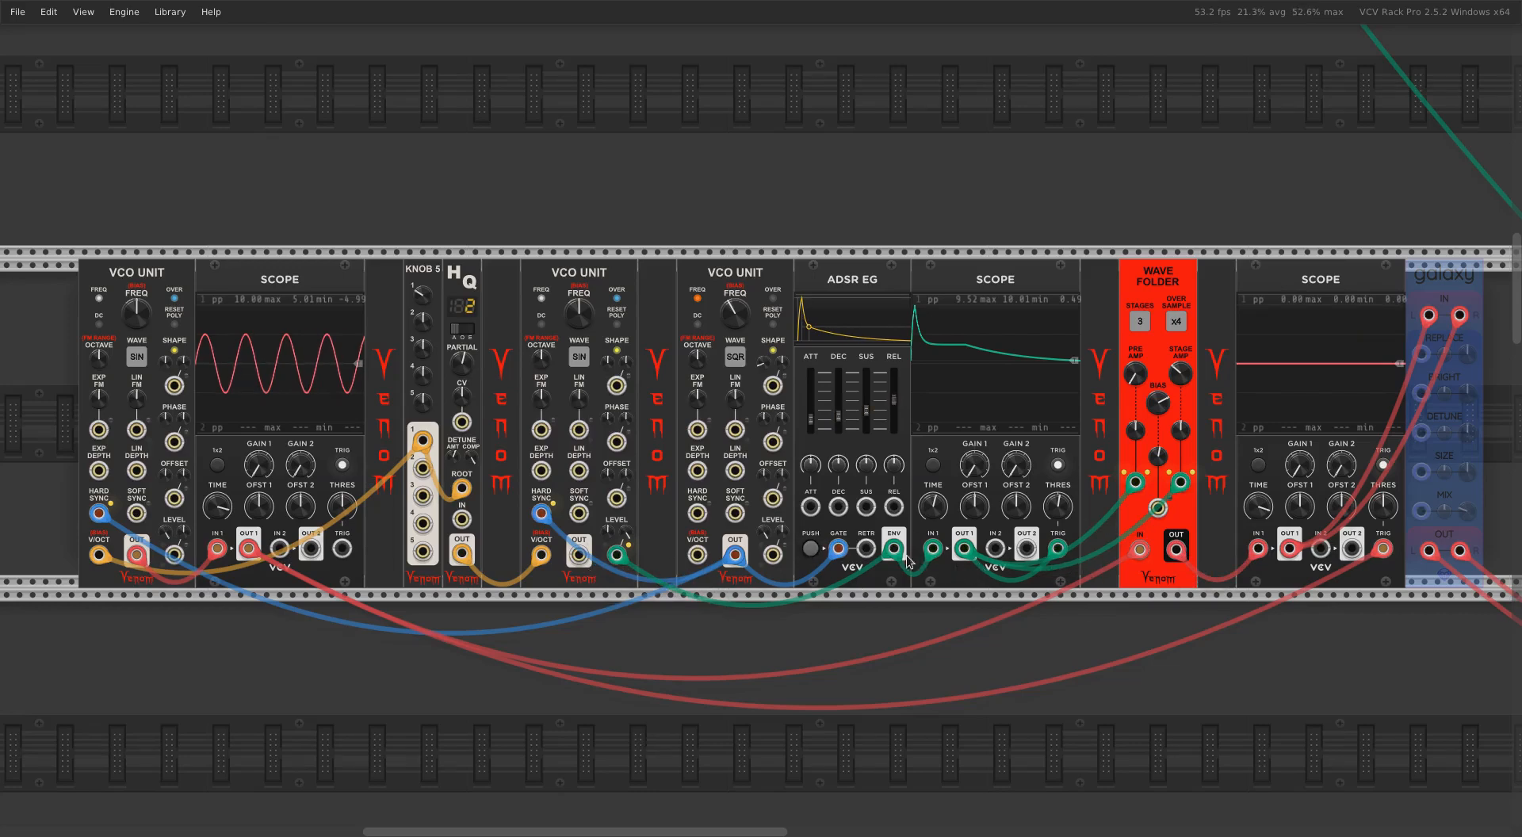
Feed the middle Scope from the second VCO Unit's output instead of the envelope, and raise the Wave Folder's Pre Amp and Stage Amp CV amounts.
mouse_move(895, 555)
left_mouse_down()
mouse_move(865, 578)
mouse_move(713, 603)
mouse_move(579, 555)
left_mouse_up()
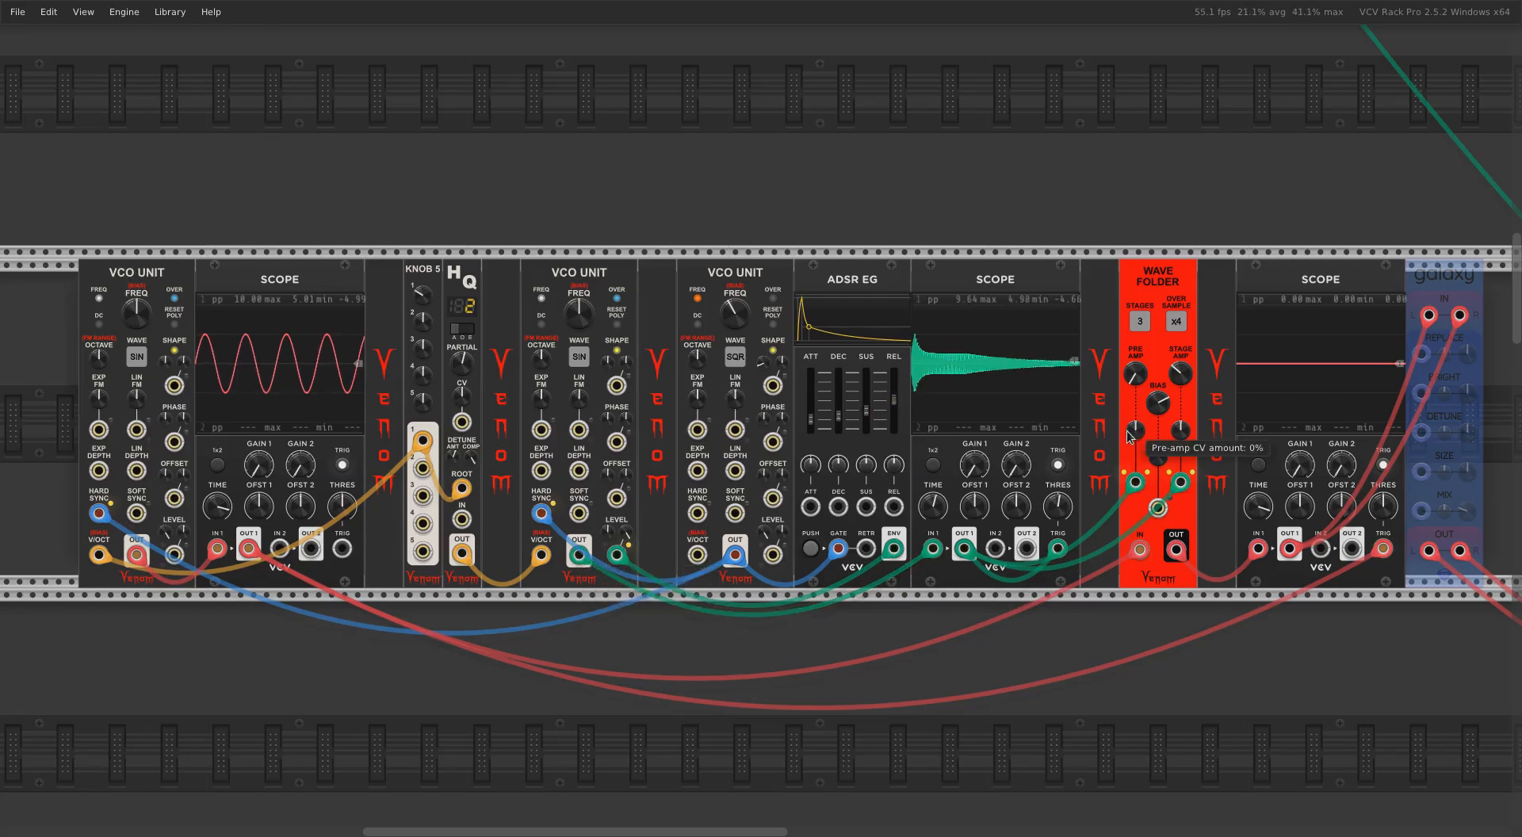
left_click_drag(1139, 438, 1139, 414)
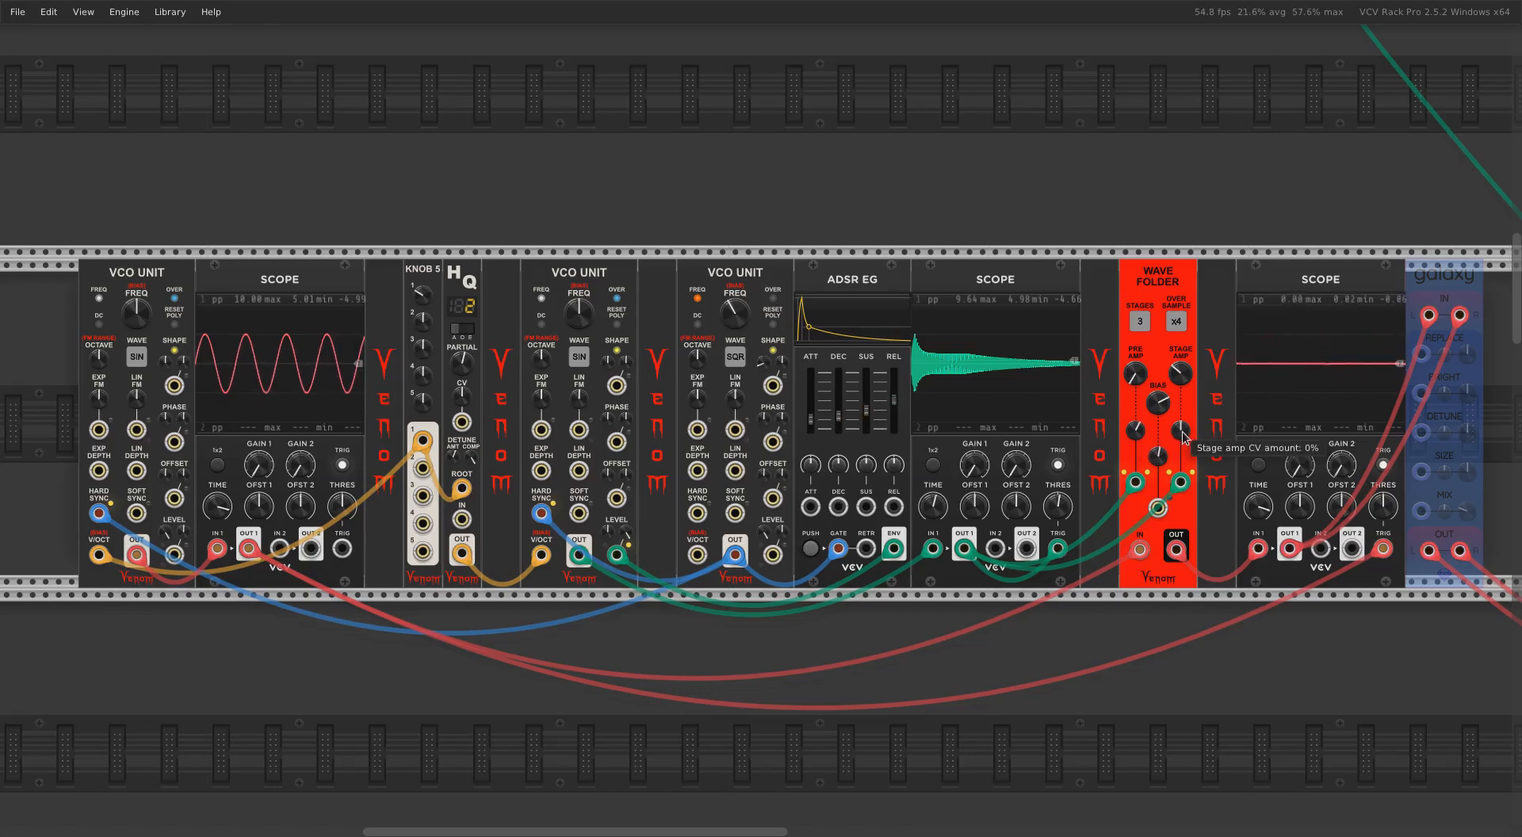
left_click_drag(1185, 434, 1185, 428)
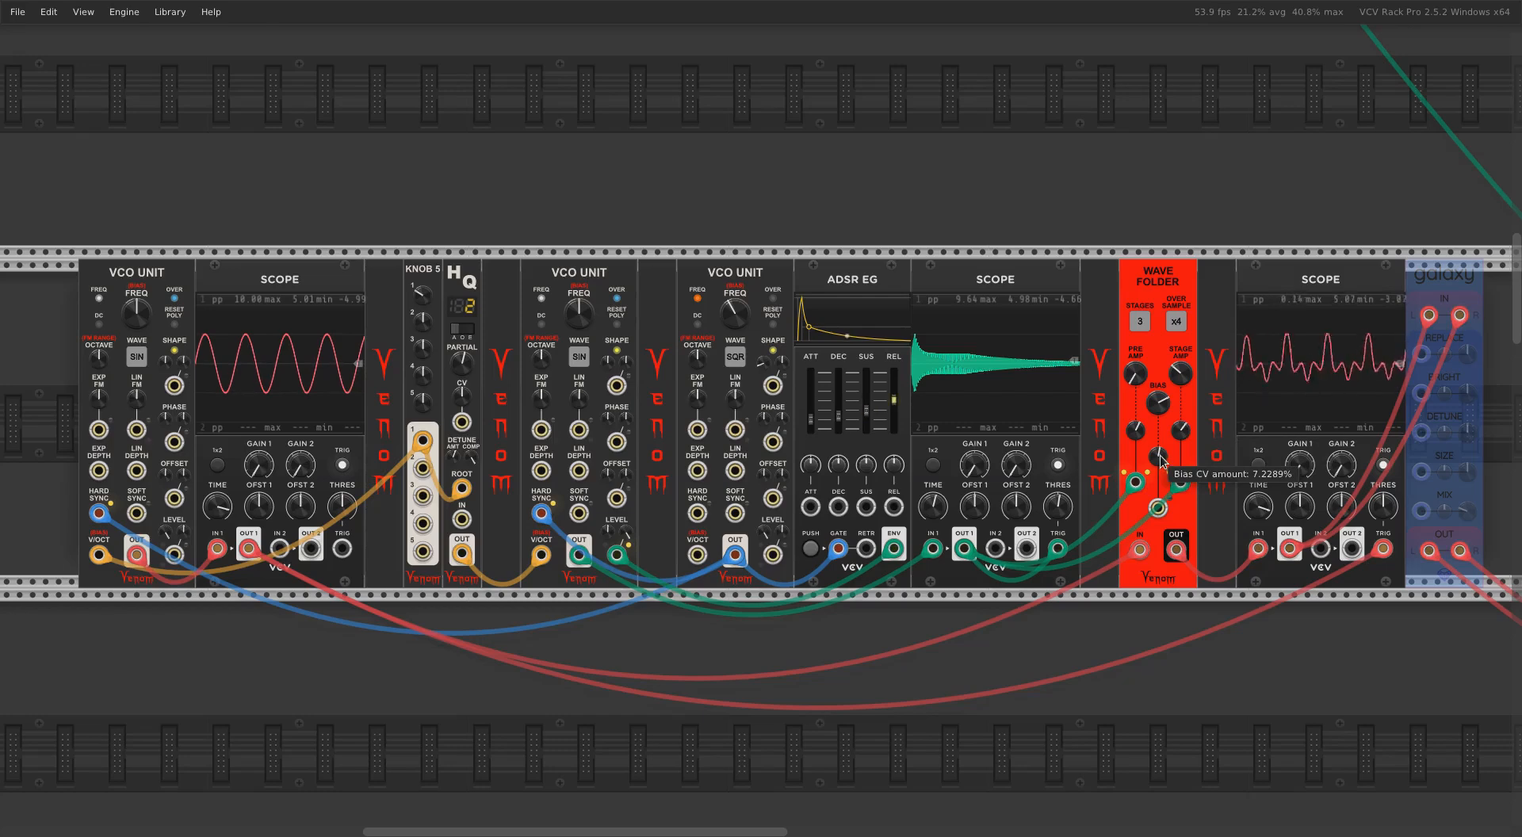
Center the Wave Folder's Bias, set the HQ module's Partial to 5 and keep the Pre Amp at 0.
left_click_drag(1158, 404, 1159, 400)
left_click_drag(461, 364, 461, 369)
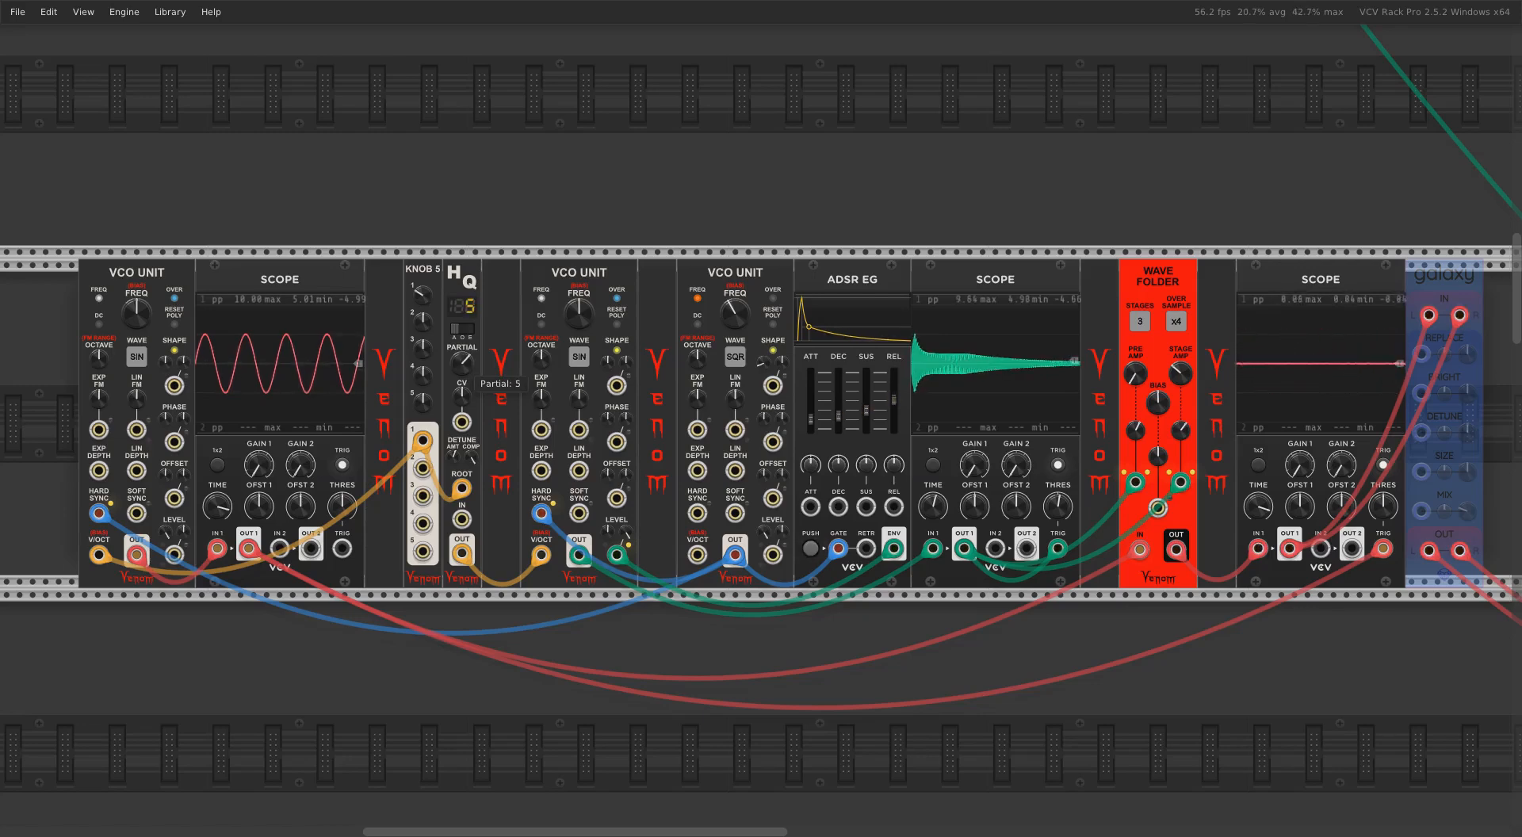
left_click_drag(461, 364, 462, 373)
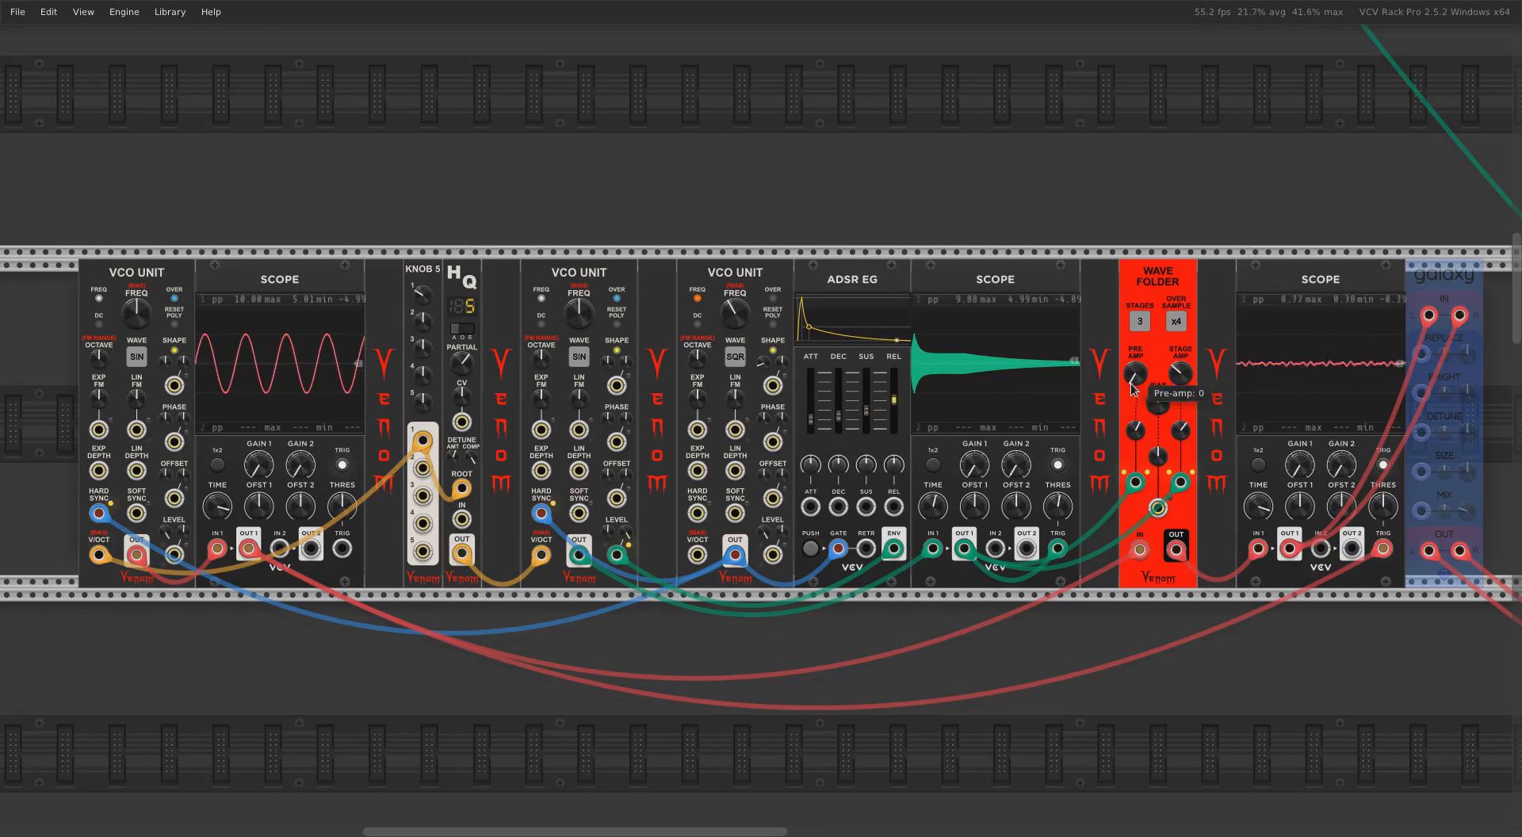
left_click_drag(1135, 379, 1135, 438)
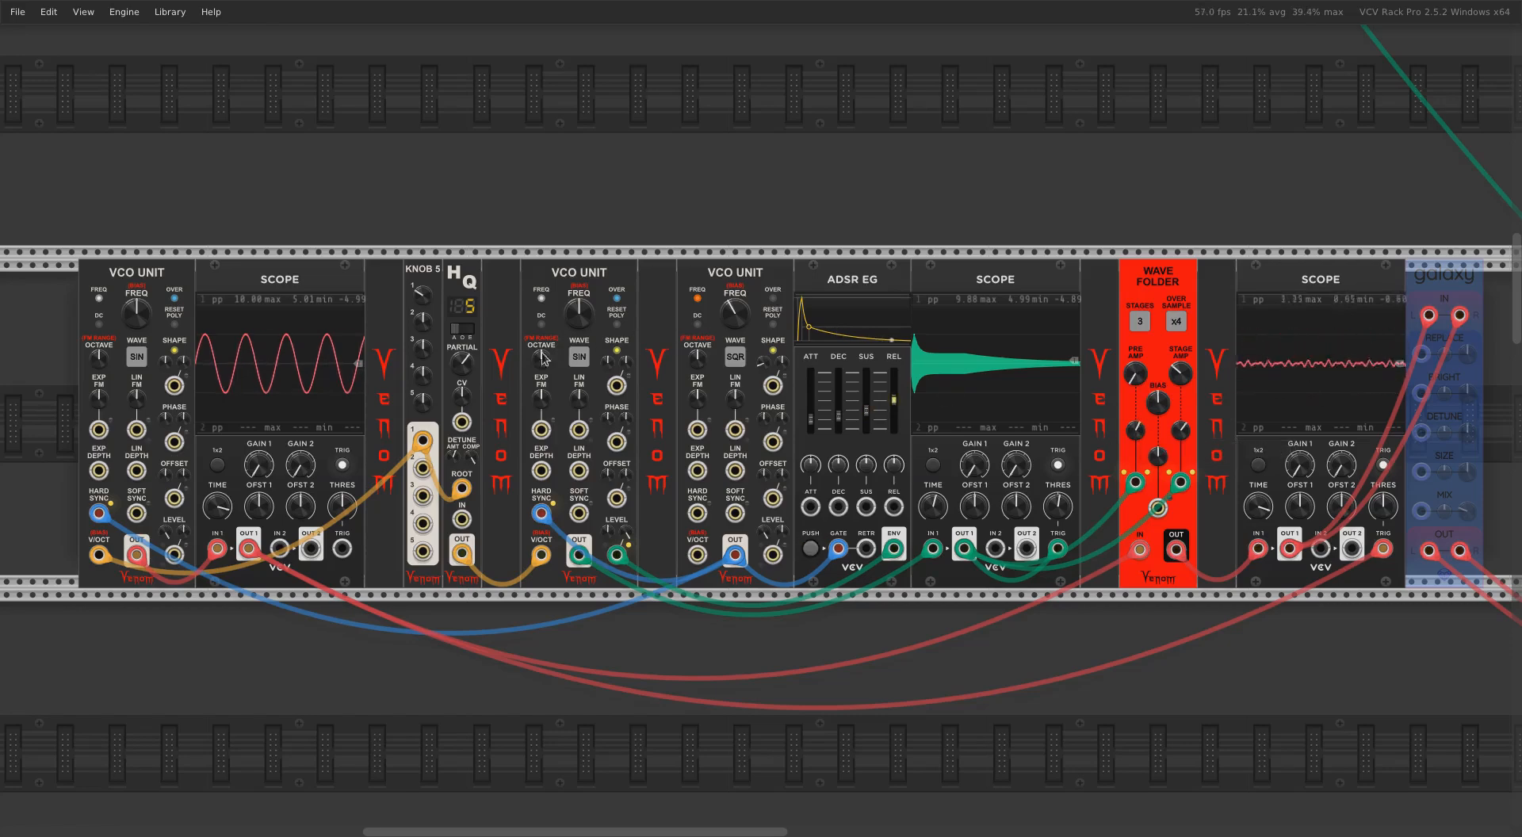
Re-enable the bypassed Galaxy module and try HQ Partial values of -3 and 4.
left_click_drag(460, 363, 461, 385)
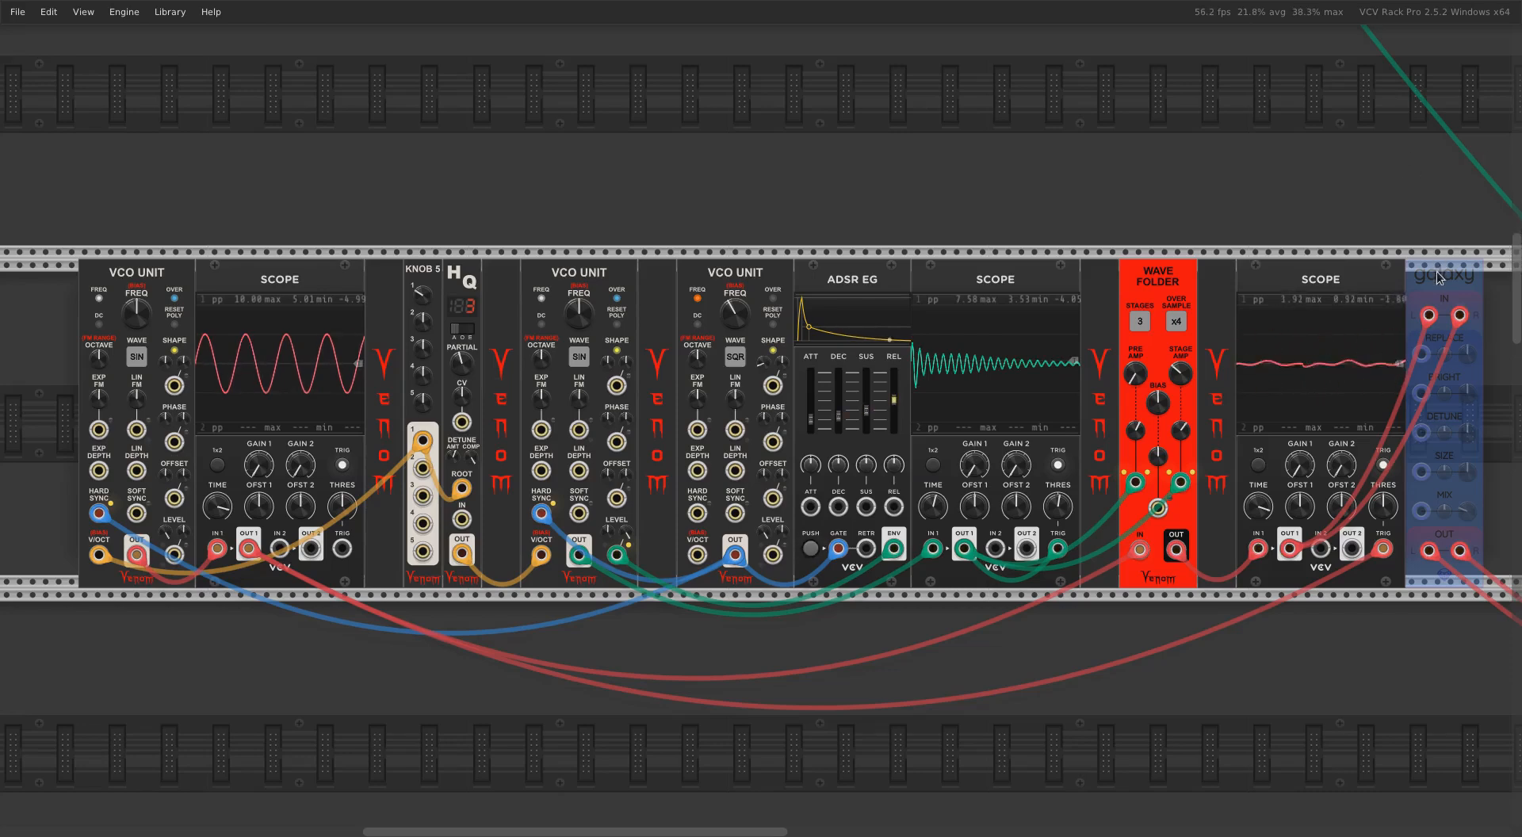
key("ctrl+e")
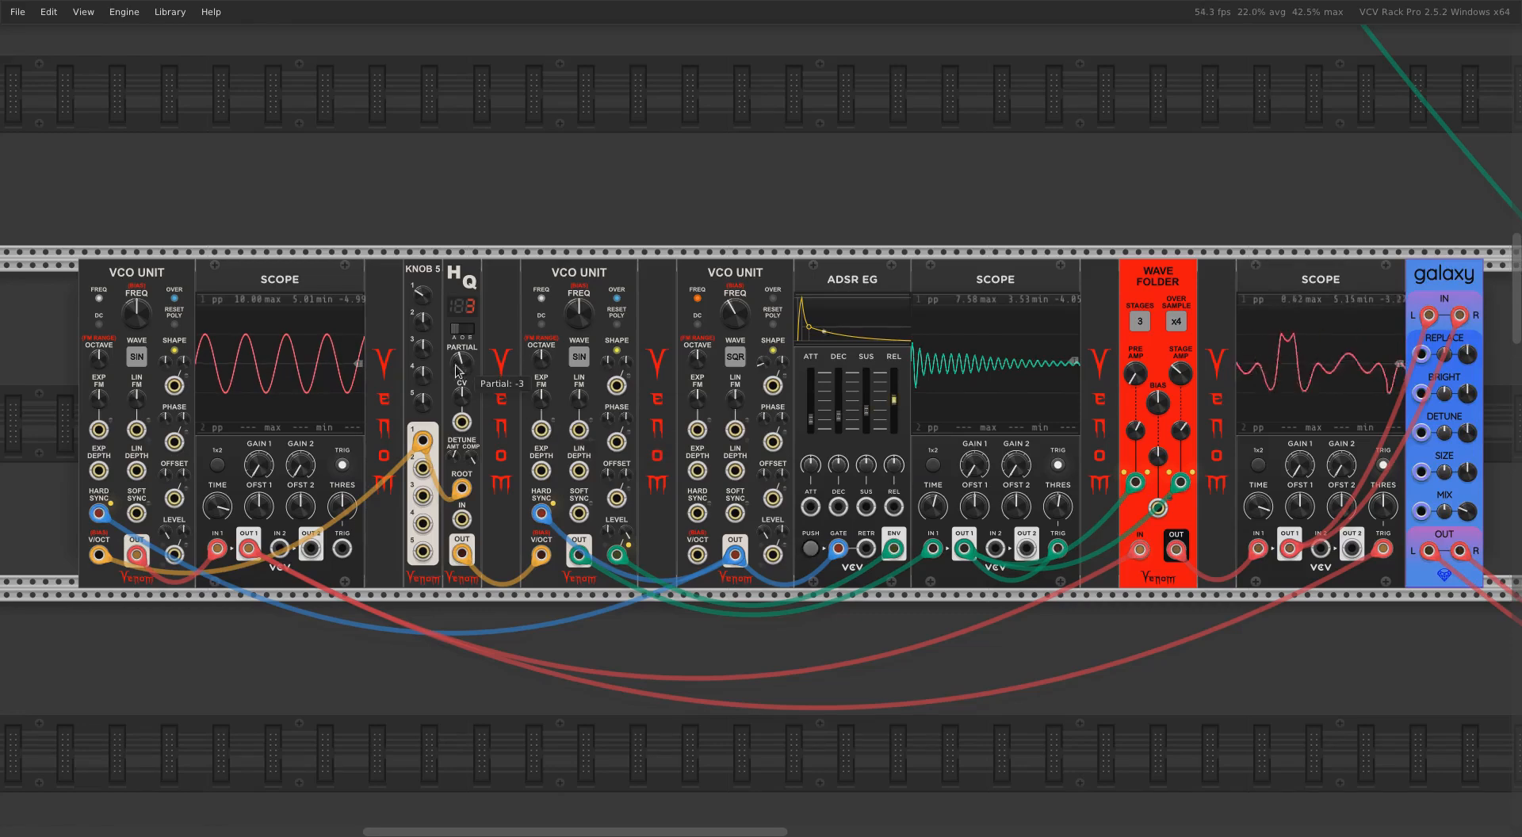
left_click_drag(465, 368, 465, 313)
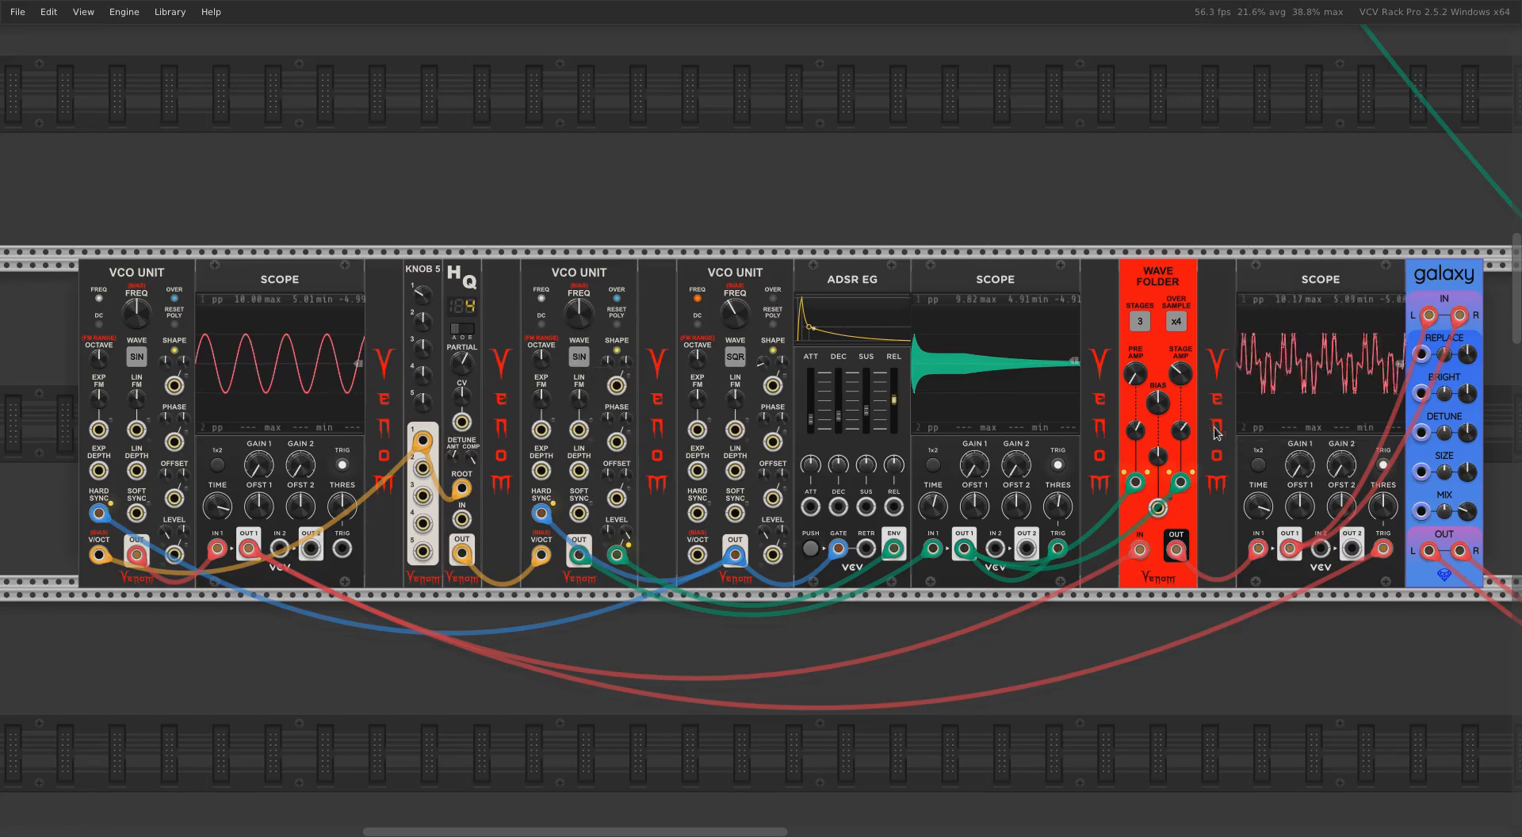
Vary the Wave Folder's Bias and the first knob of Knob 5, and set the HQ's Partial to -3.
mouse_move(1180, 430)
left_mouse_down()
mouse_move(1159, 386)
mouse_move(1159, 275)
left_mouse_up()
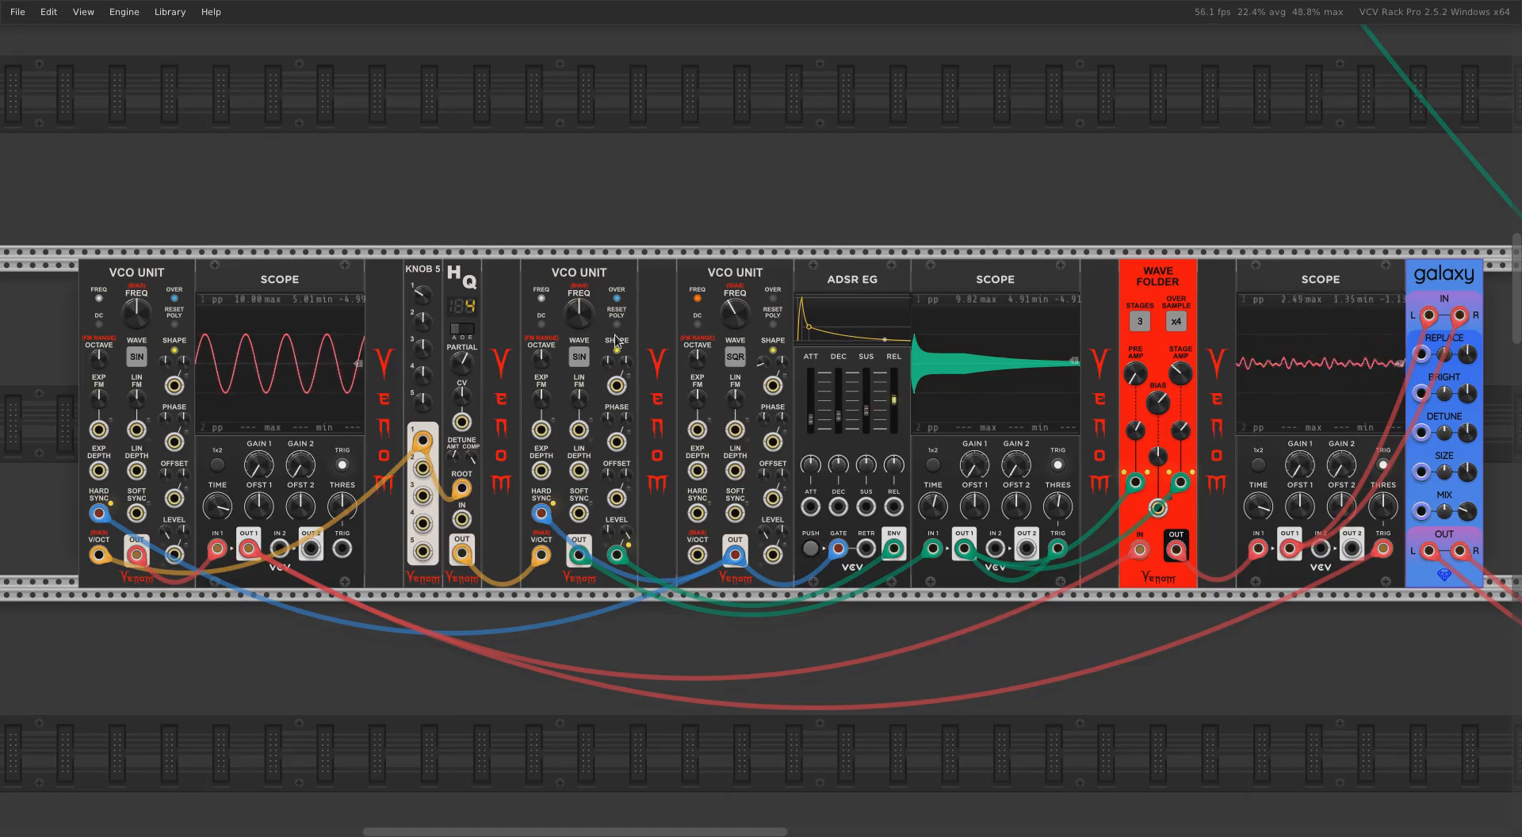
mouse_move(423, 295)
left_mouse_down()
mouse_move(422, 97)
mouse_move(423, 295)
left_mouse_up()
left_click_drag(461, 363, 461, 406)
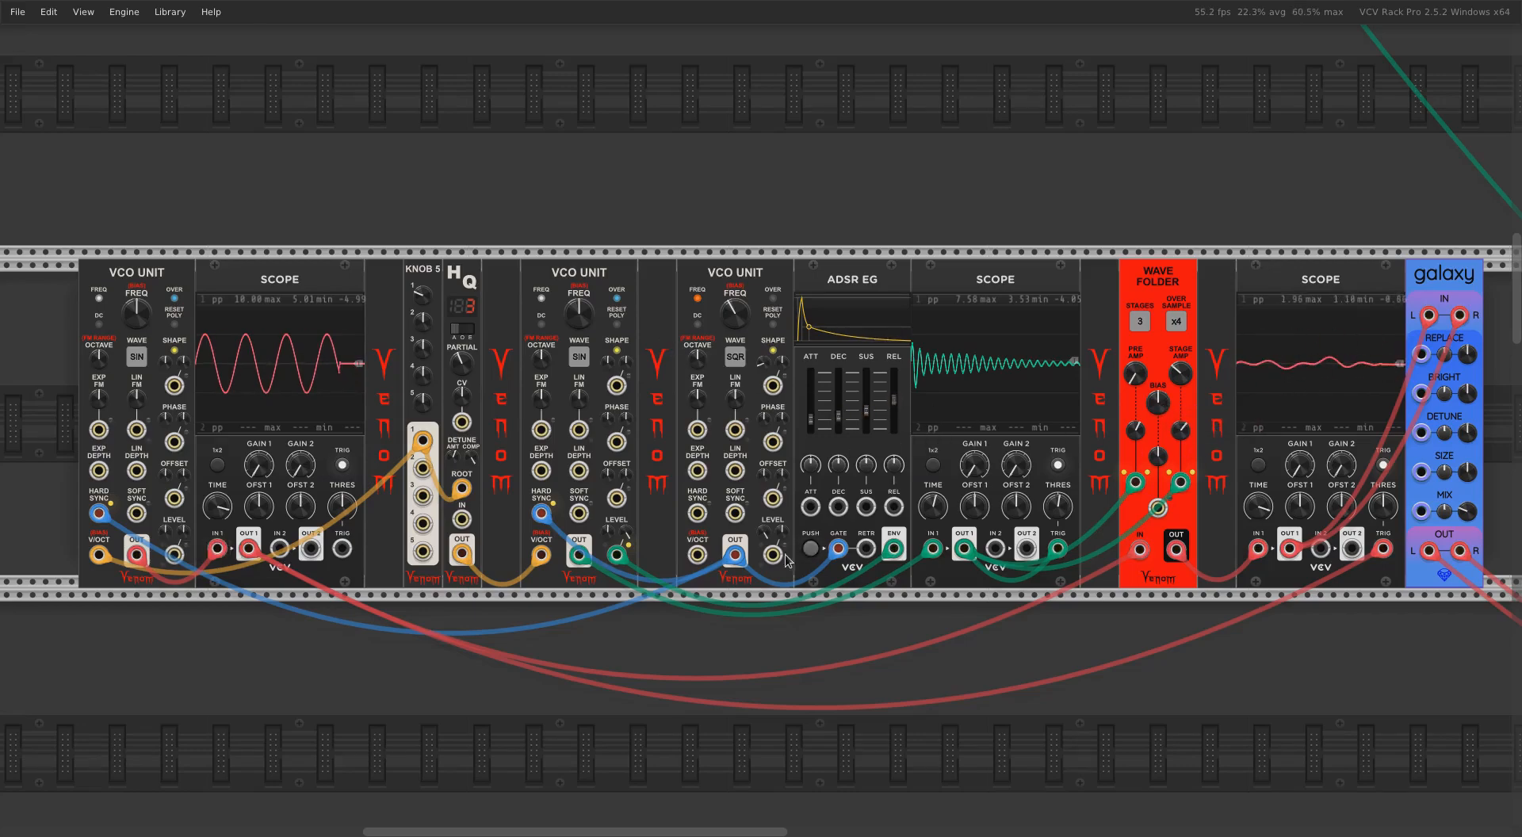
Raise the first knob of the leftmost Knob 5 in the audio-rate modulation patch and enable triggering on the output Scope.
scroll(785, 556, "down", 5)
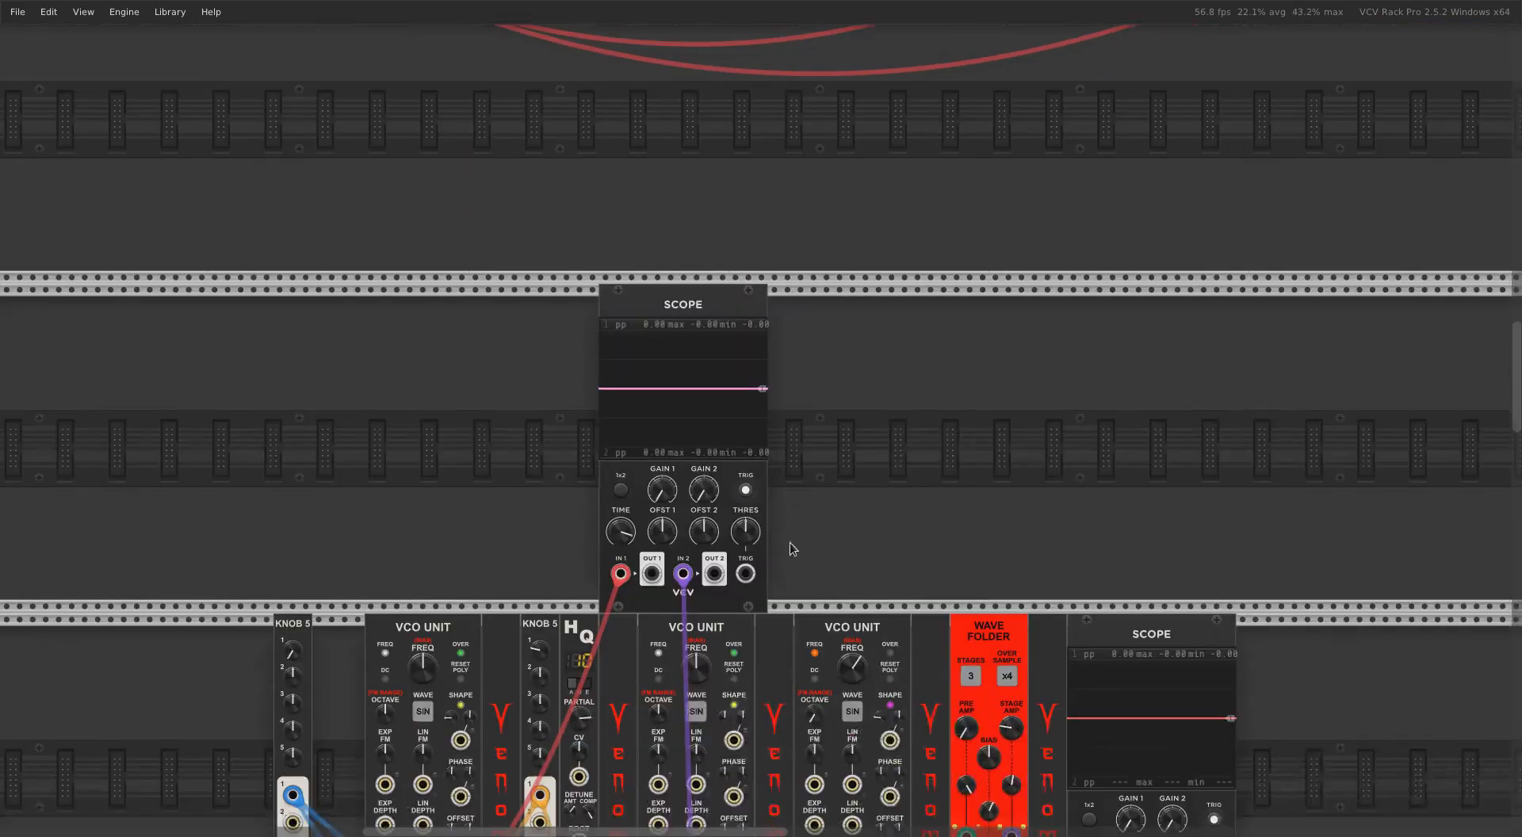
scroll(790, 542, "down", 4)
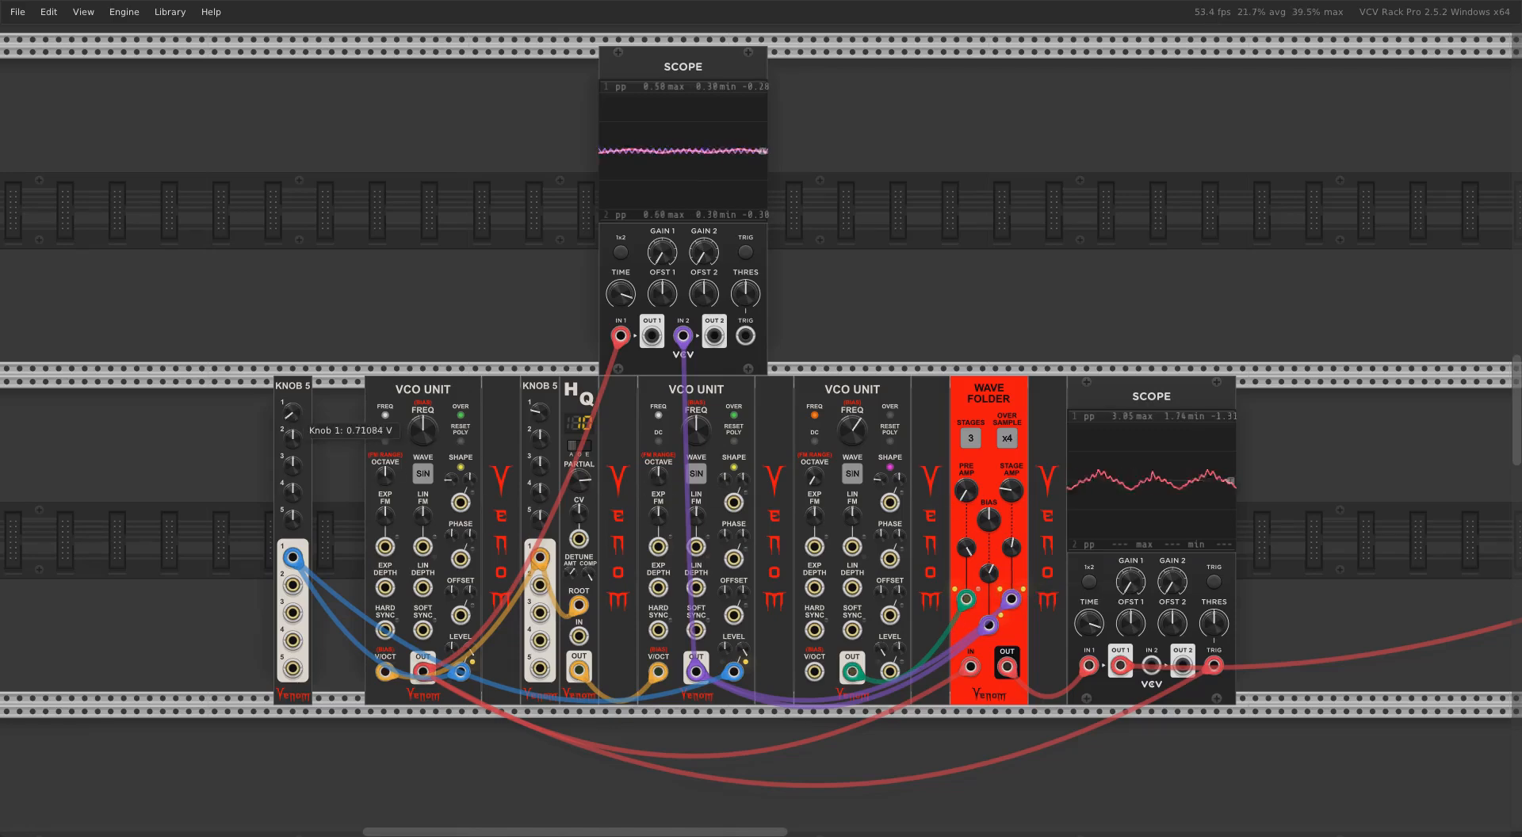
left_click_drag(292, 412, 293, 400)
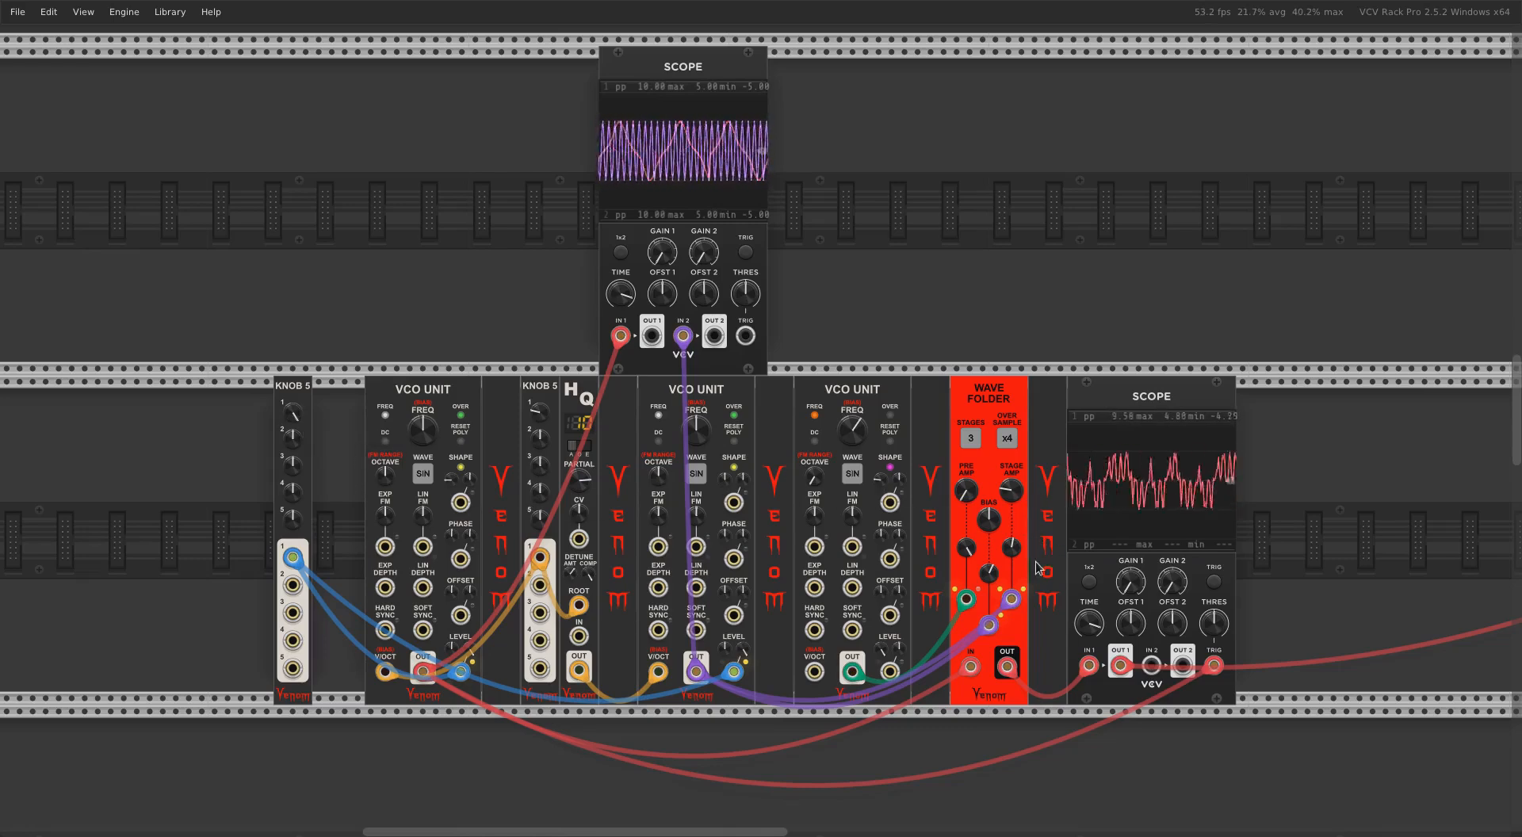
left_click(1213, 581)
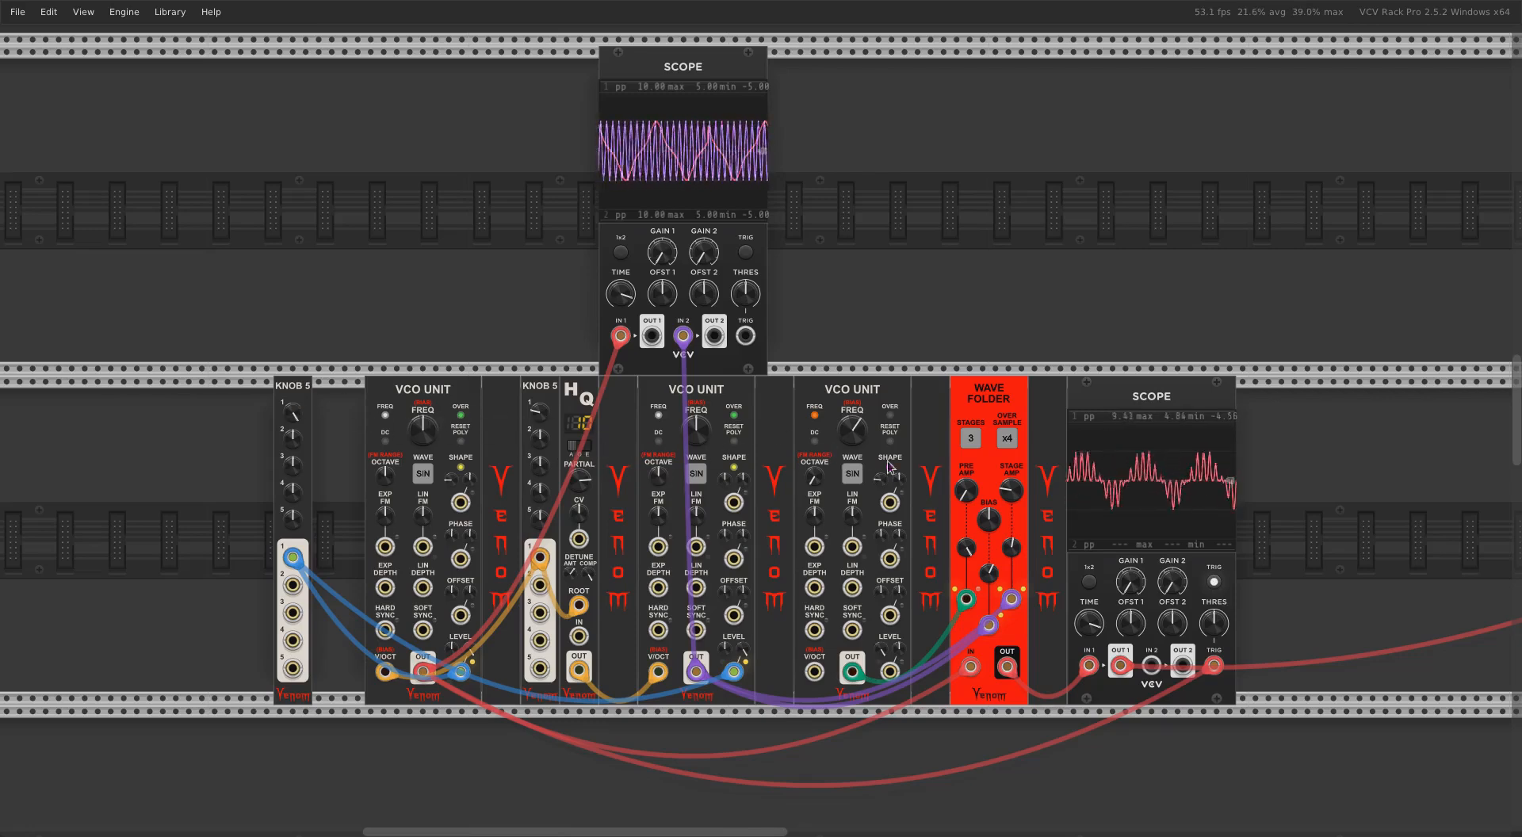
Adjust the first knob of the leftmost Knob 5 and enable triggering on the upper Scope comparing the two oscillators.
left_click_drag(291, 414, 293, 401)
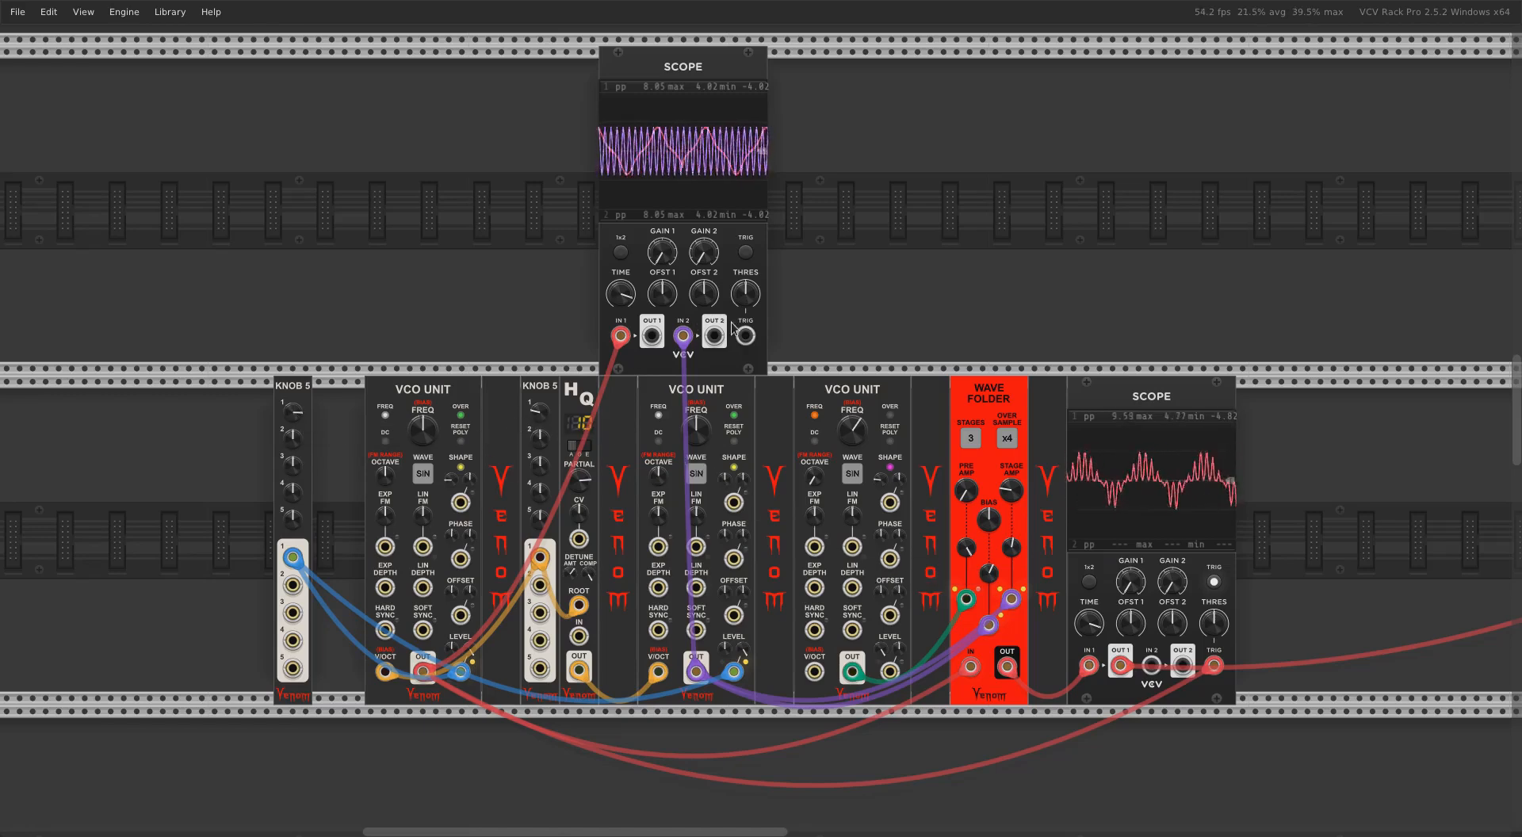
left_click(745, 251)
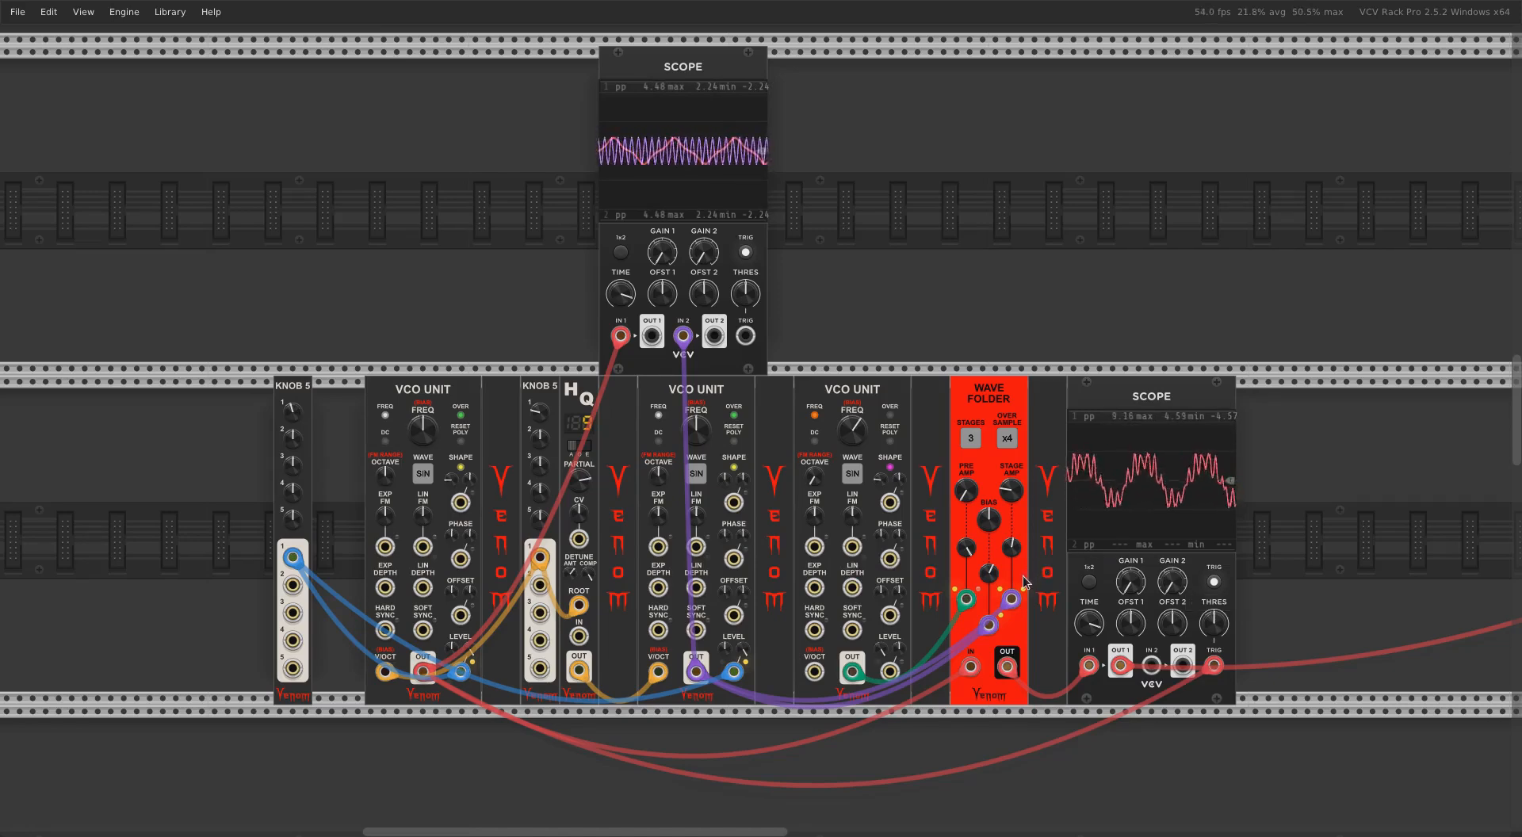
mouse_move(989, 589)
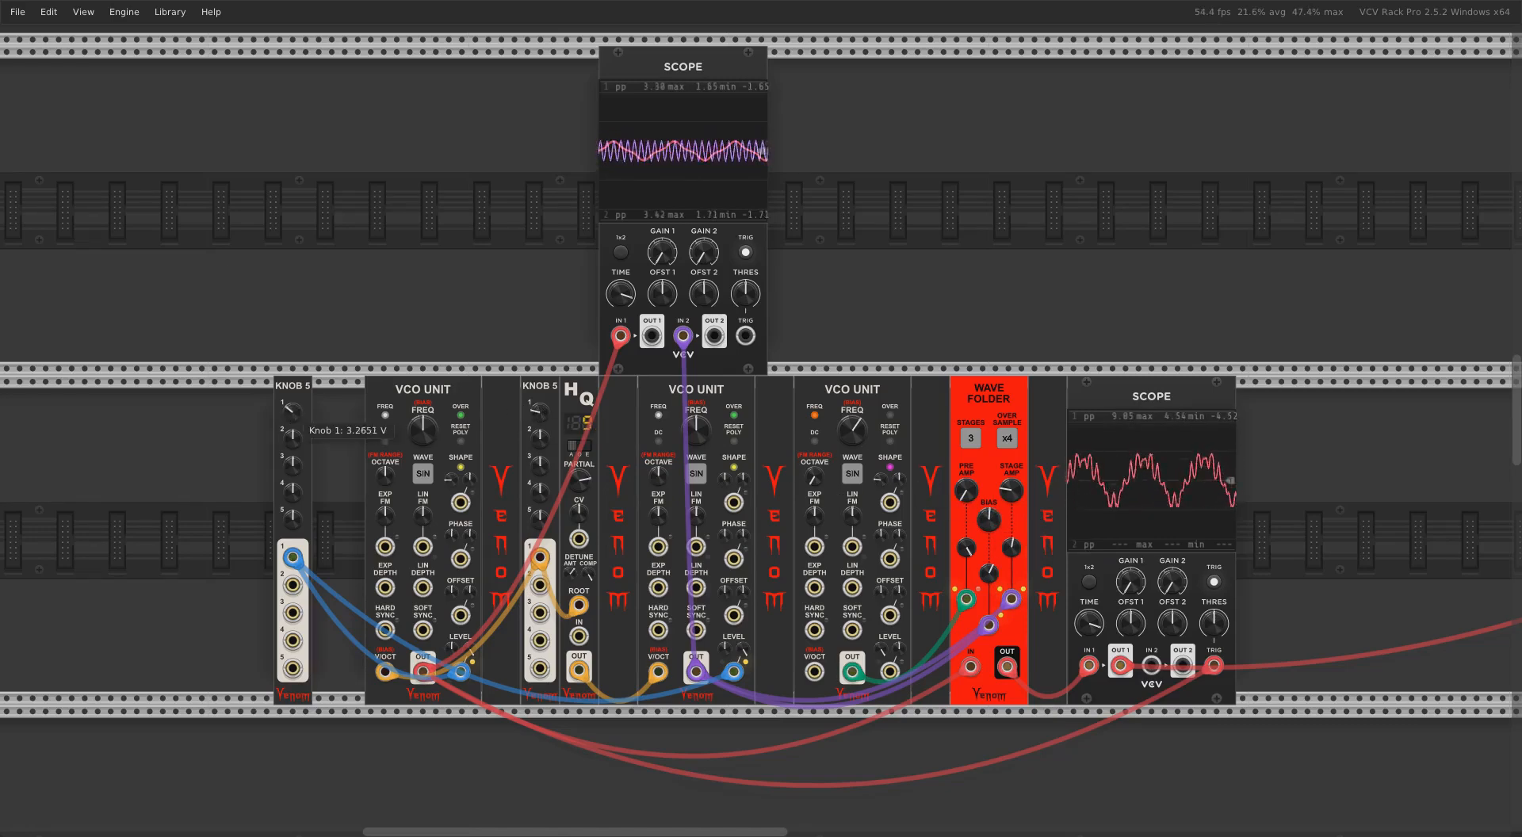
Raise the Level of the leftmost VCO Unit in the polyphonic patch with Poly Offset and Multi Split.
scroll(364, 236, "down", 10)
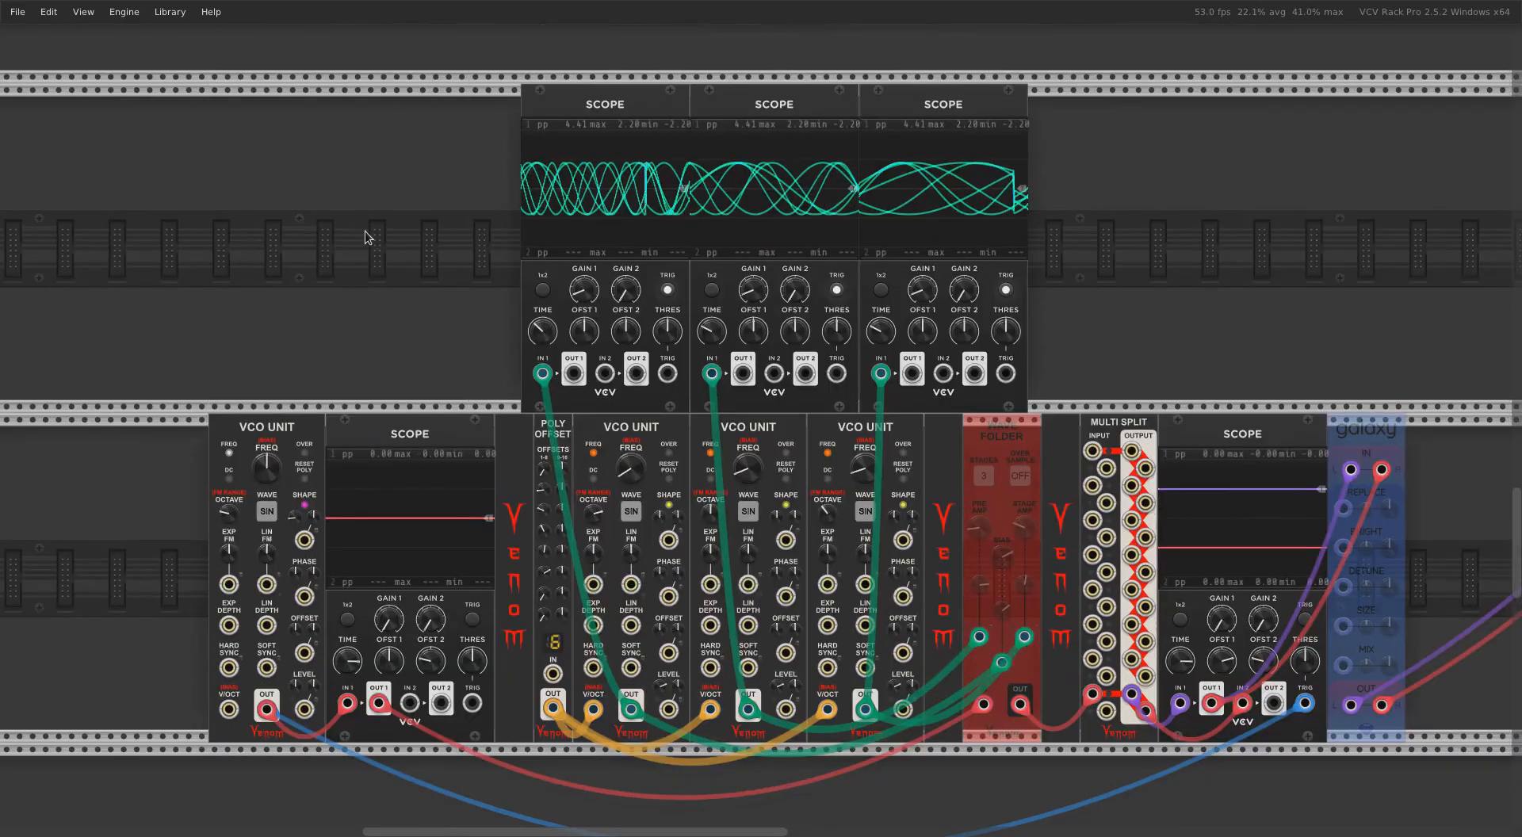
scroll(365, 237, "down", 1)
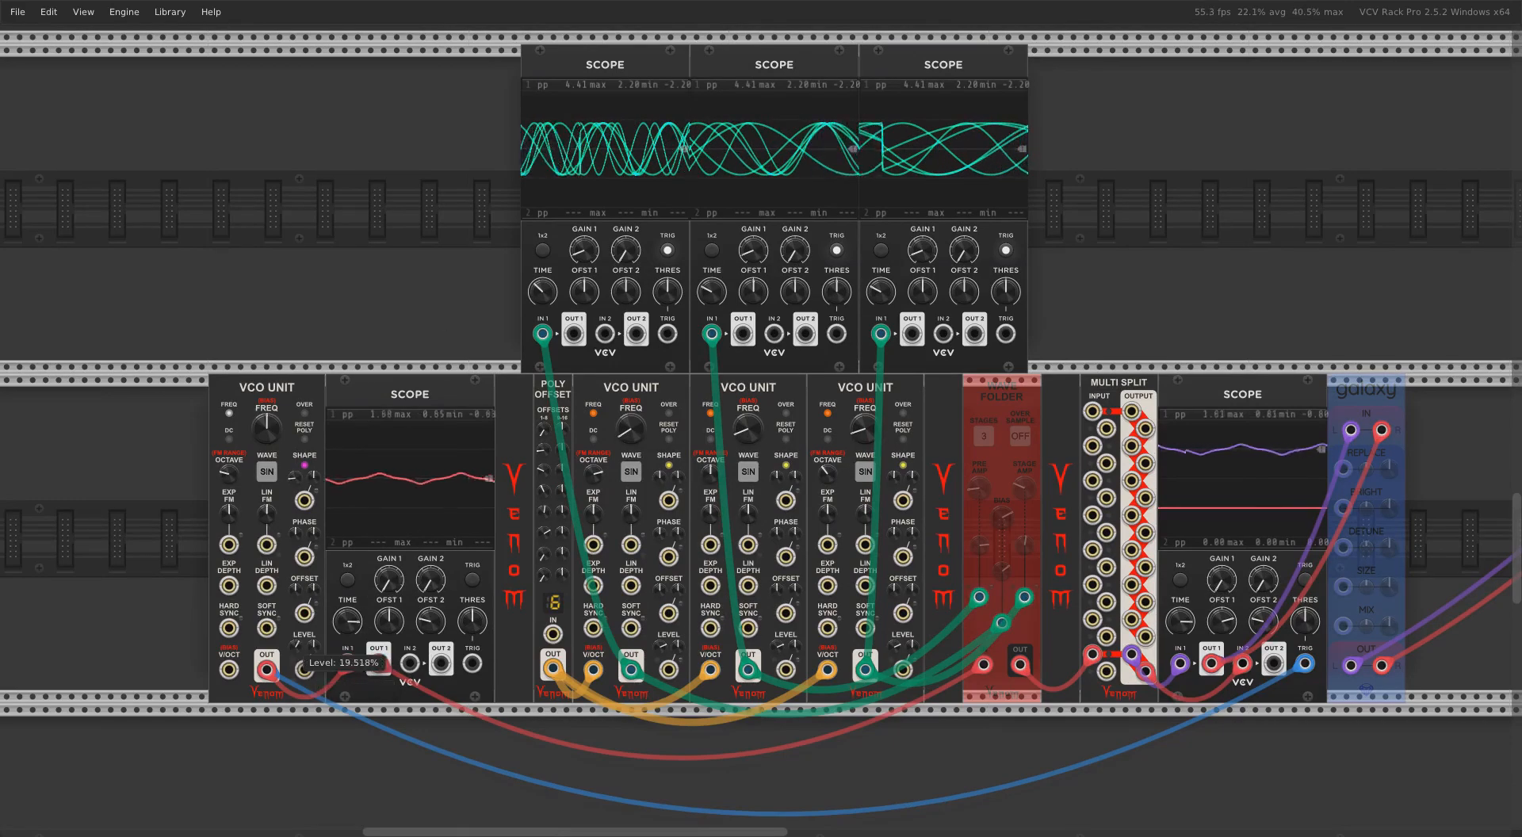
left_click_drag(299, 650, 300, 563)
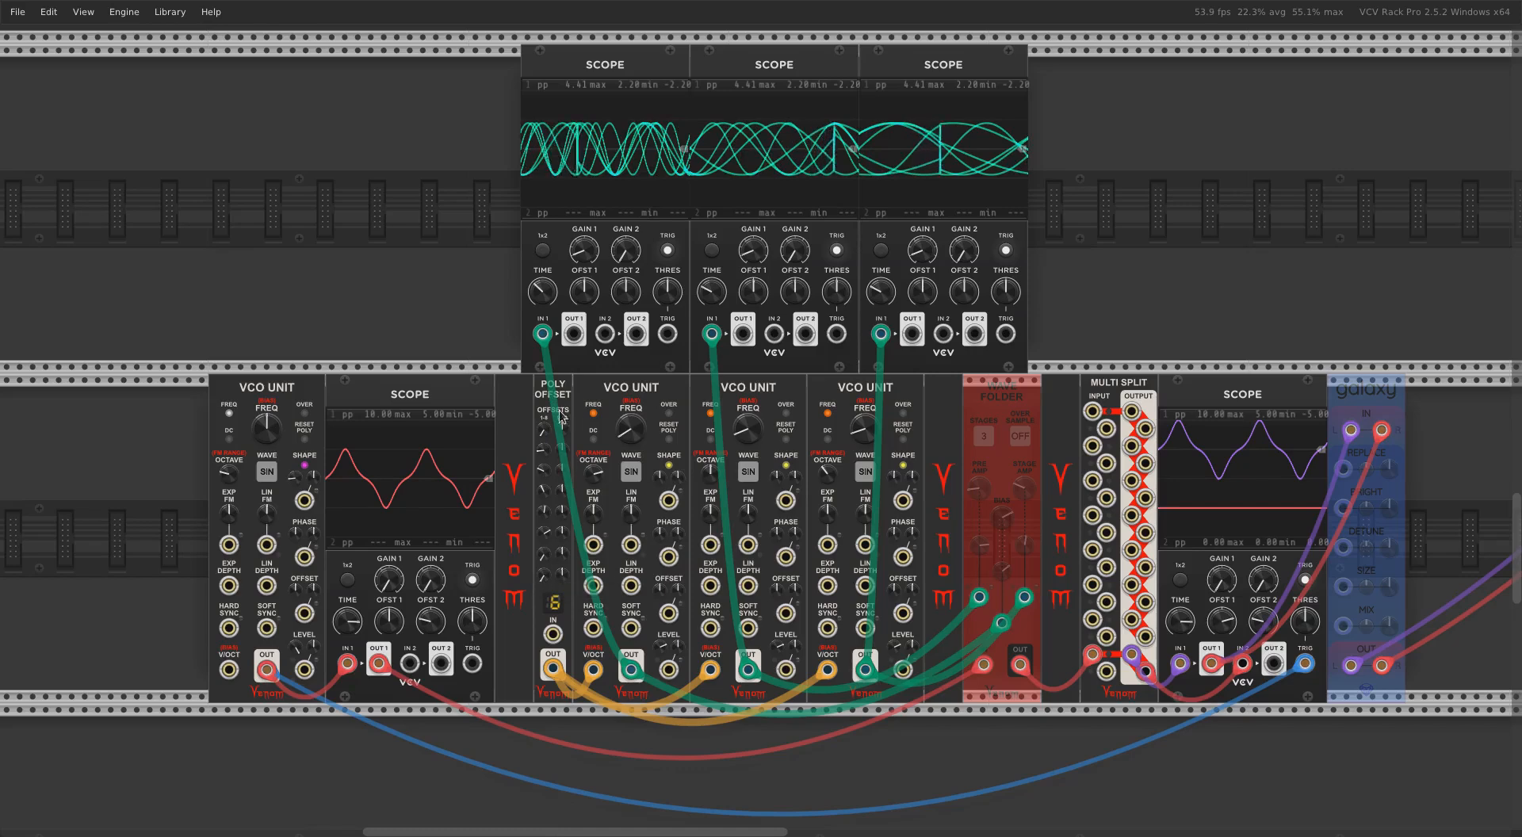
Inspect the polyphonic modulation inputs, re-enable the bypassed Wave Folder and lower the leftmost VCO Unit's Level.
mouse_move(553, 667)
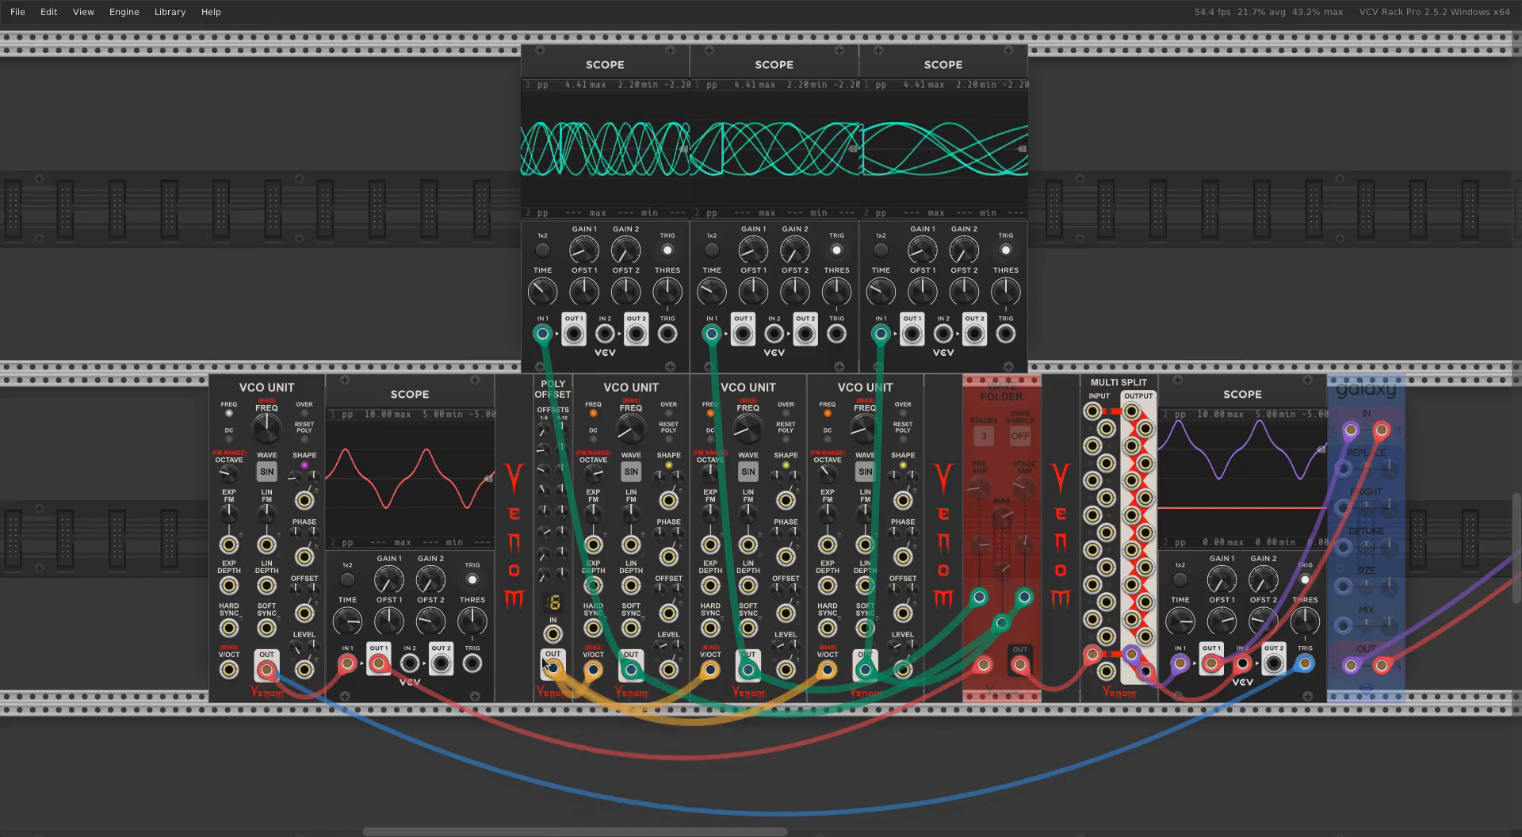
mouse_move(605, 665)
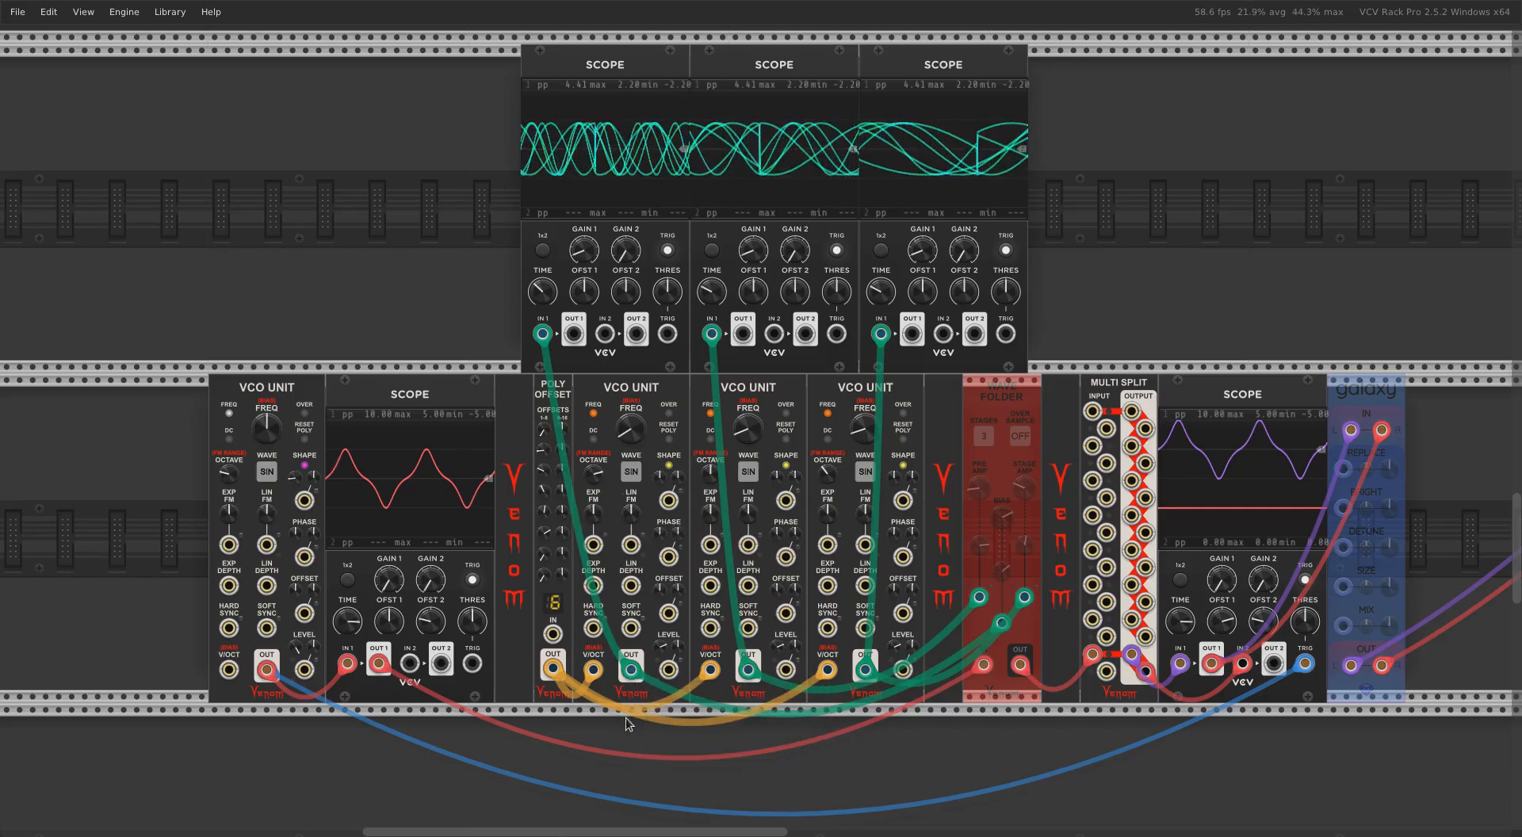
mouse_move(988, 605)
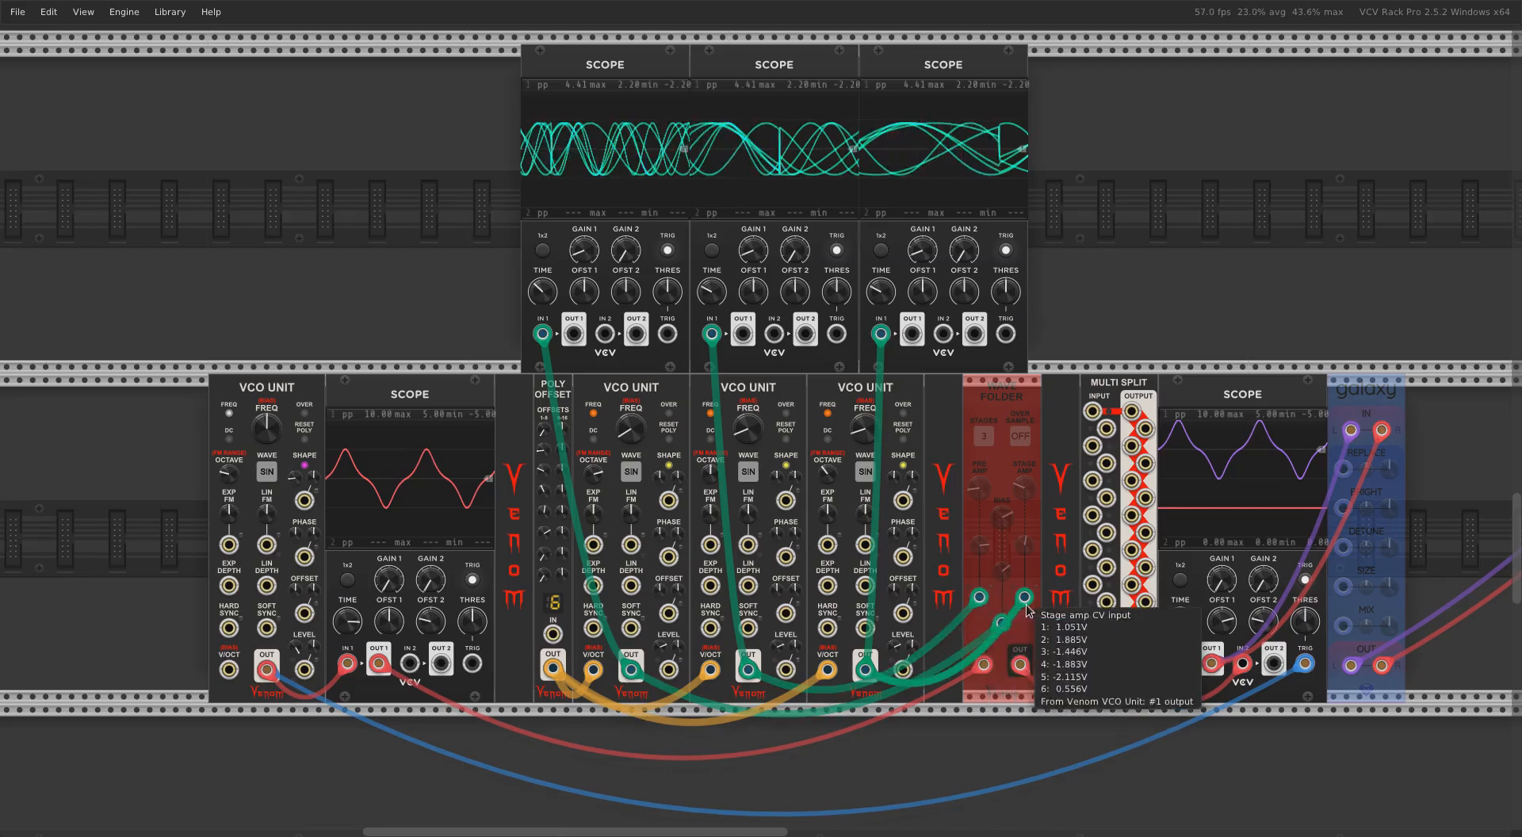
mouse_move(998, 662)
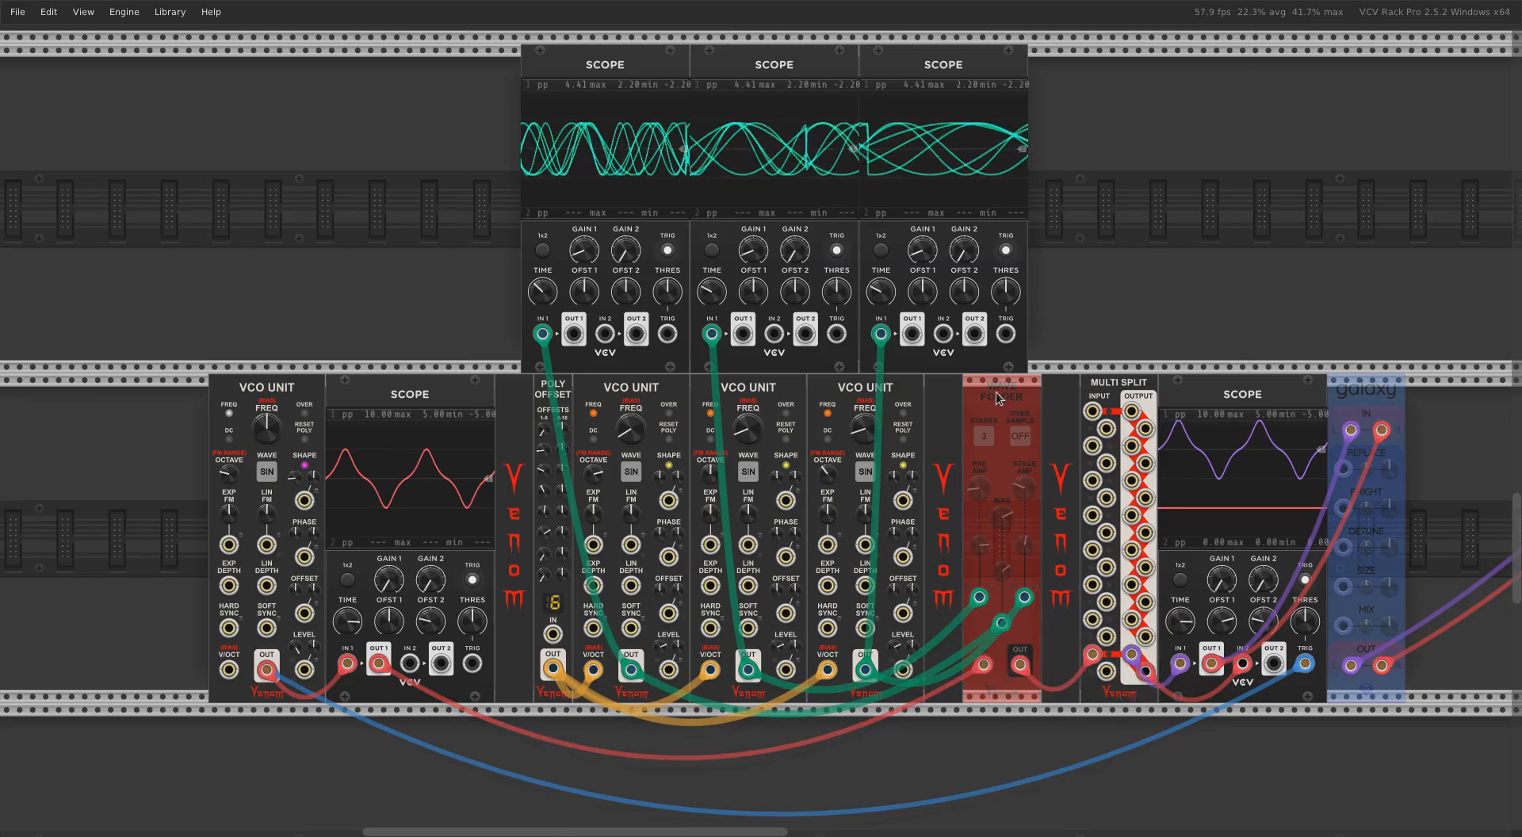
key("ctrl+e")
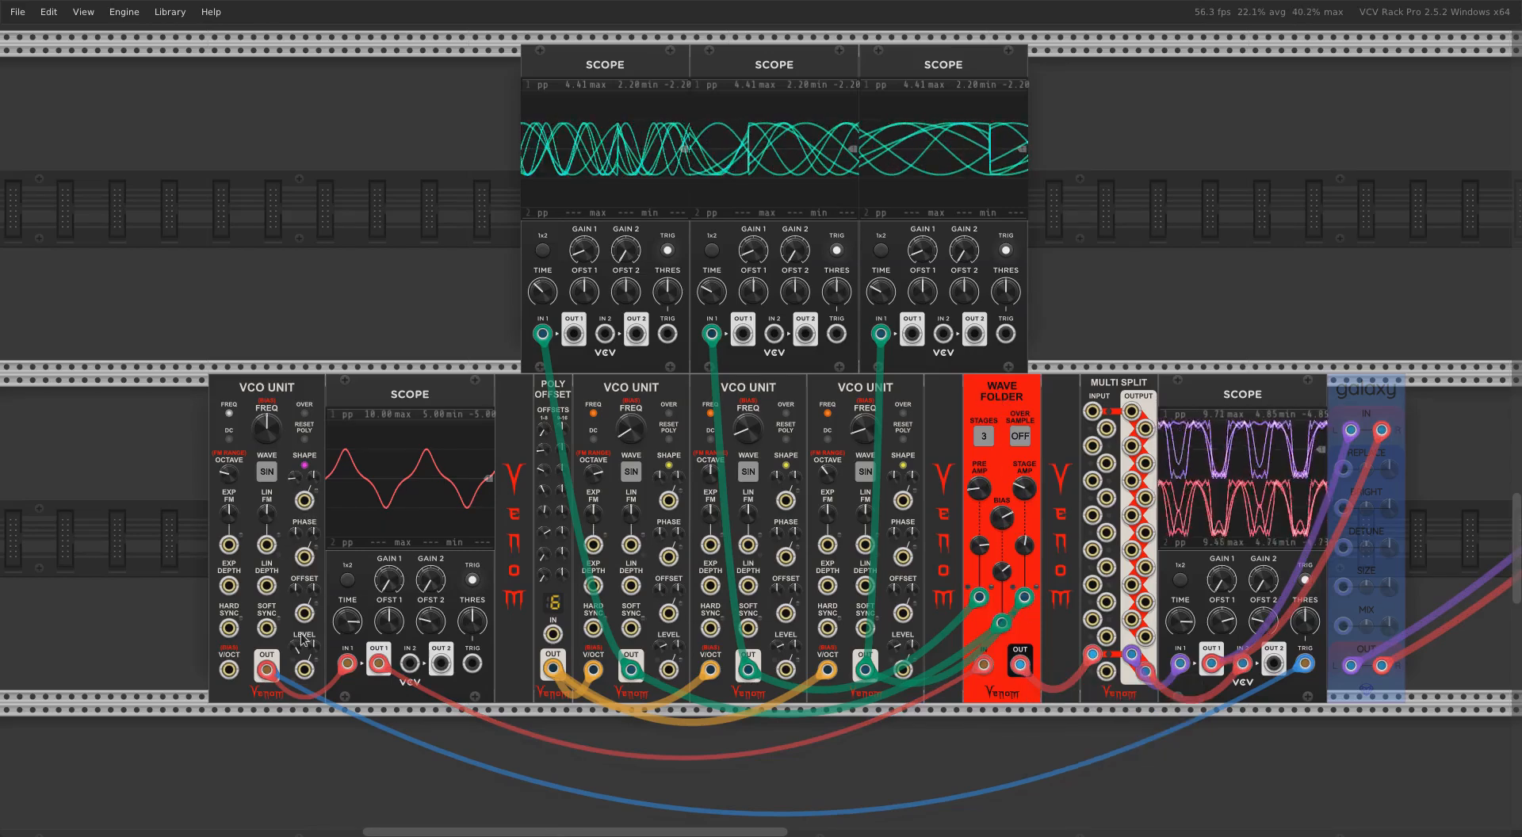
left_click_drag(296, 652, 295, 761)
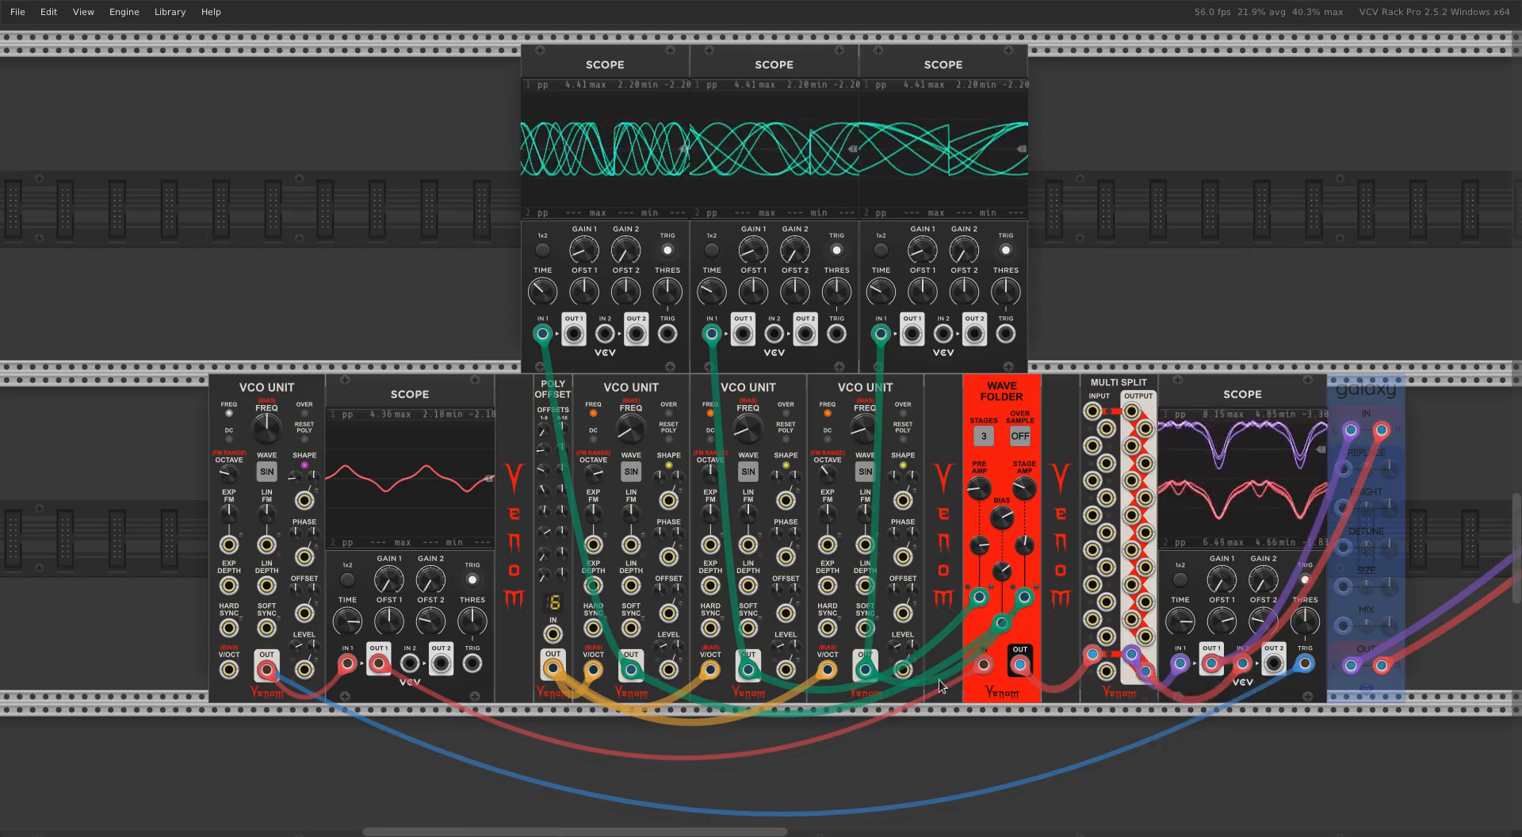
Re-enable the bypassed Galaxy module with the leftmost VCO Unit's Level raised, and fade that Level down.
left_click_drag(304, 646, 299, 627)
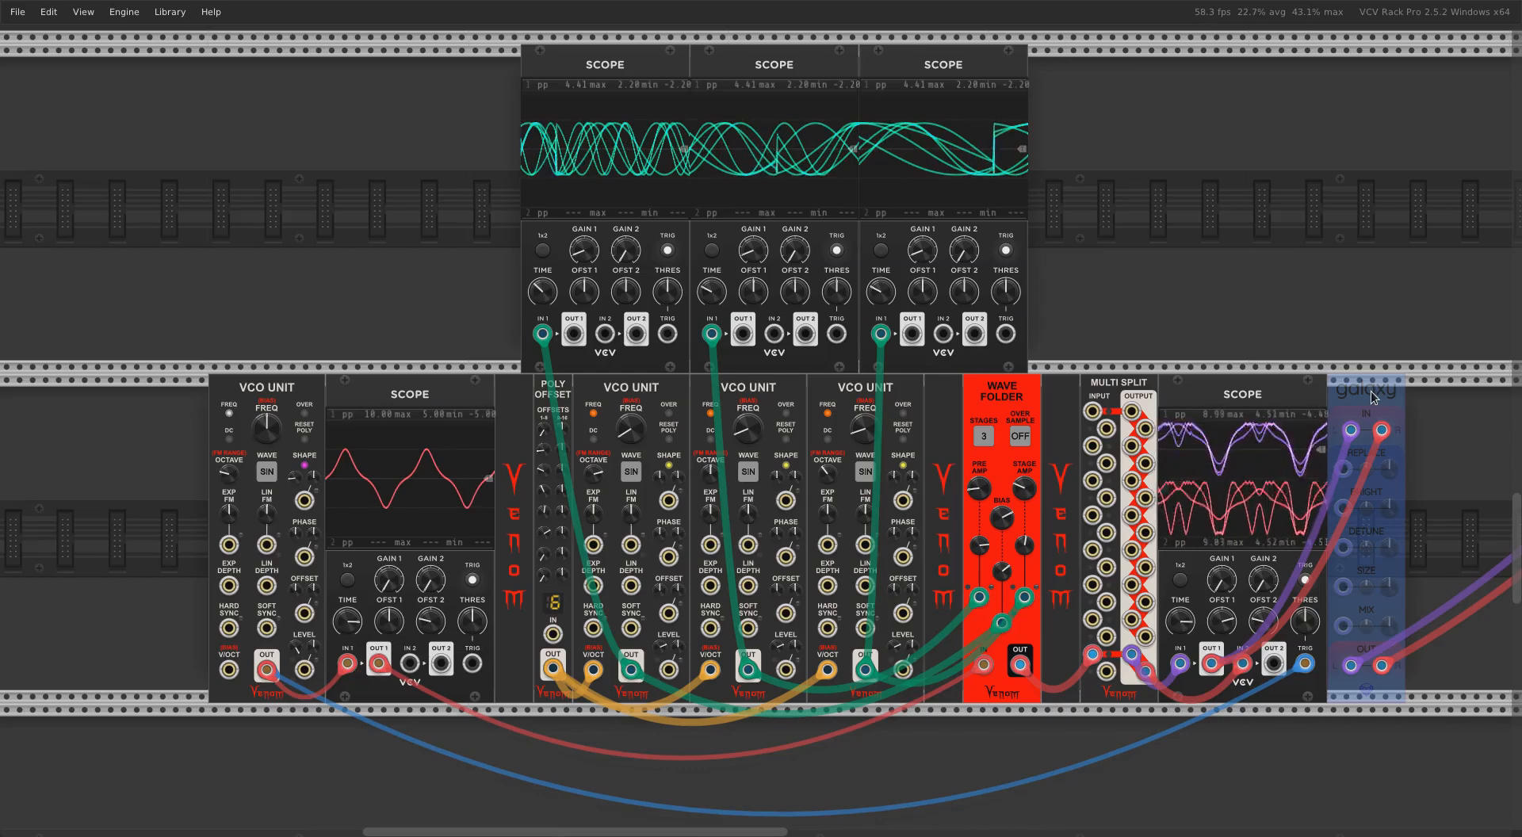
key("ctrl+e")
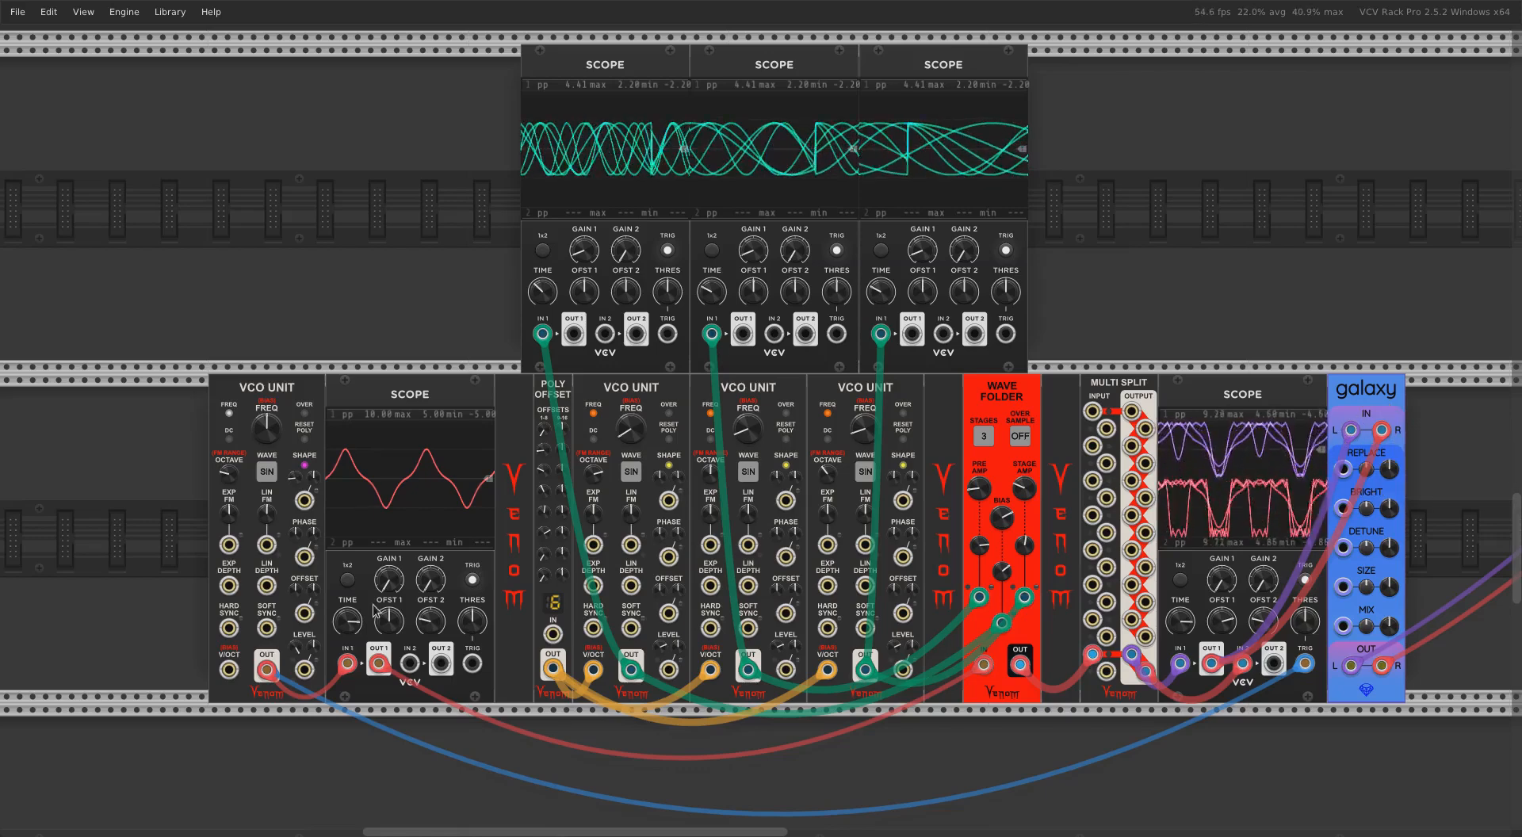
left_click_drag(302, 650, 303, 801)
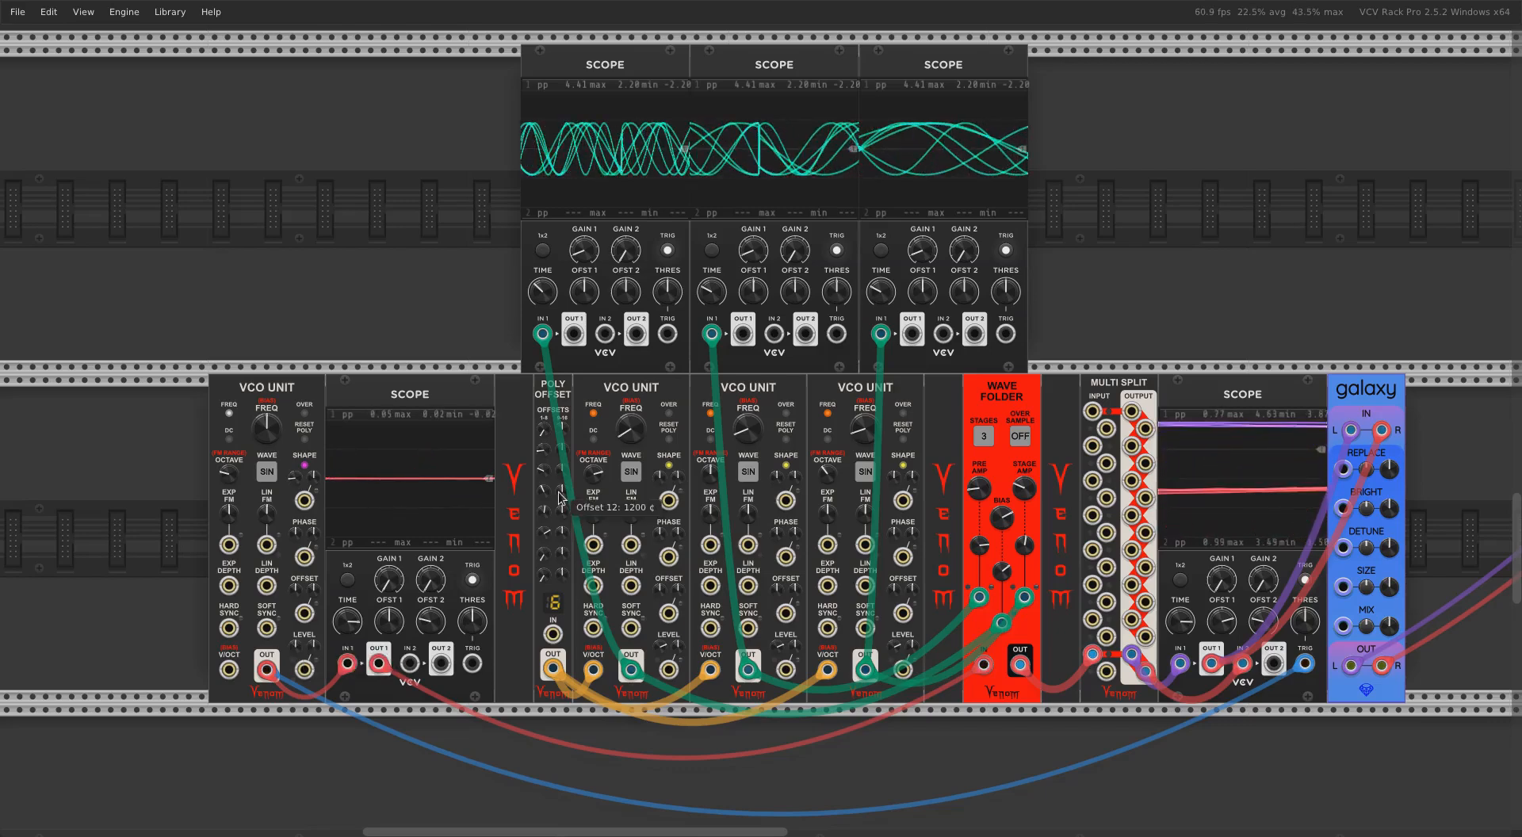